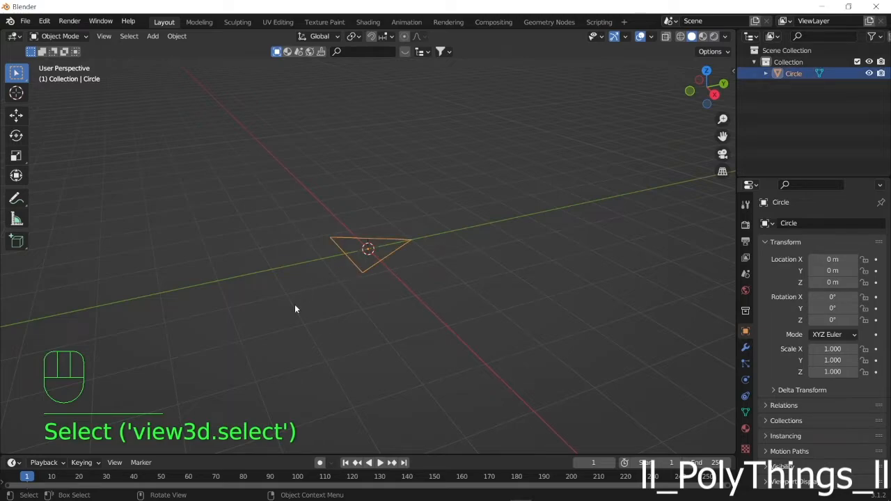
Extrude the triangle's outline 10 m straight up along Z in Edit Mode, working from the right view
key(Tab)
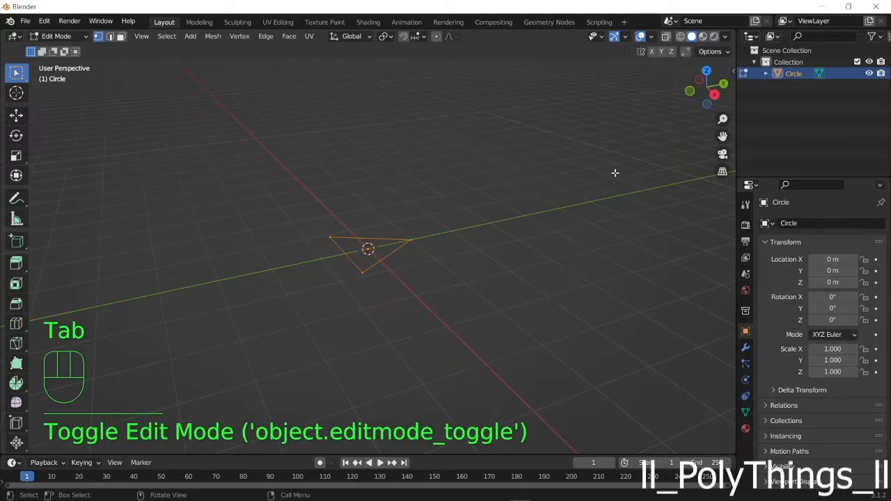
click(712, 95)
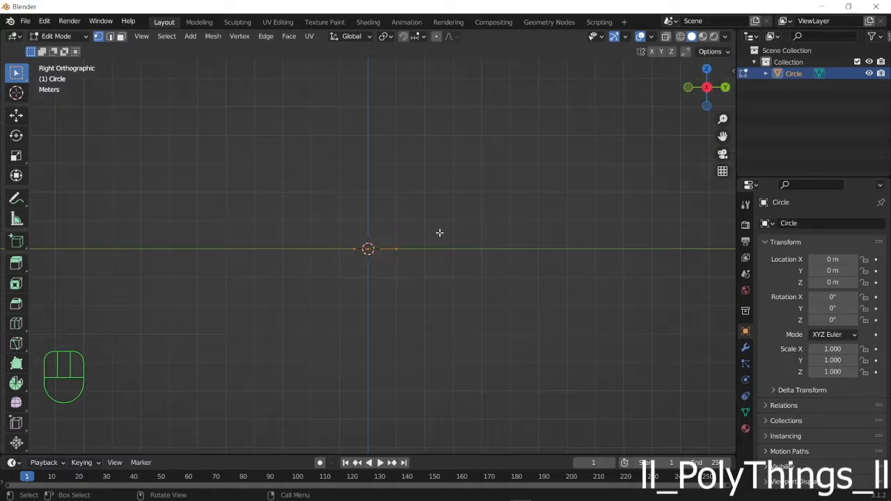
scroll(439, 232, down, 3)
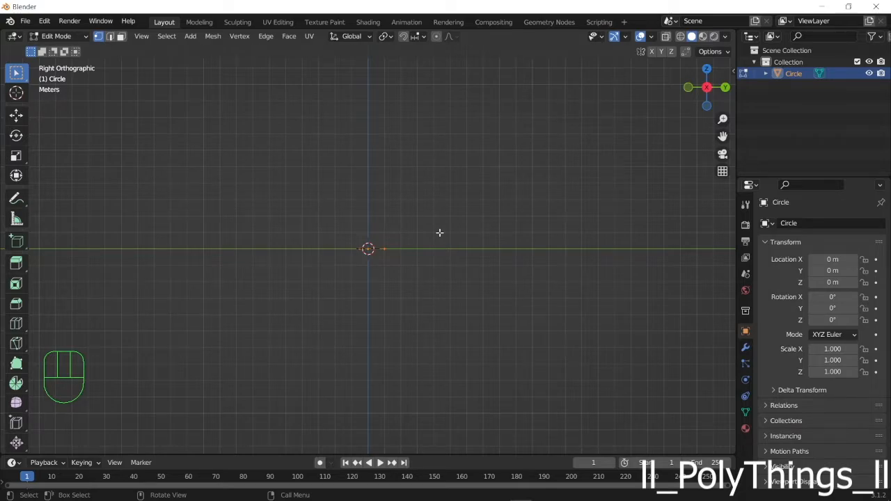
key(e)
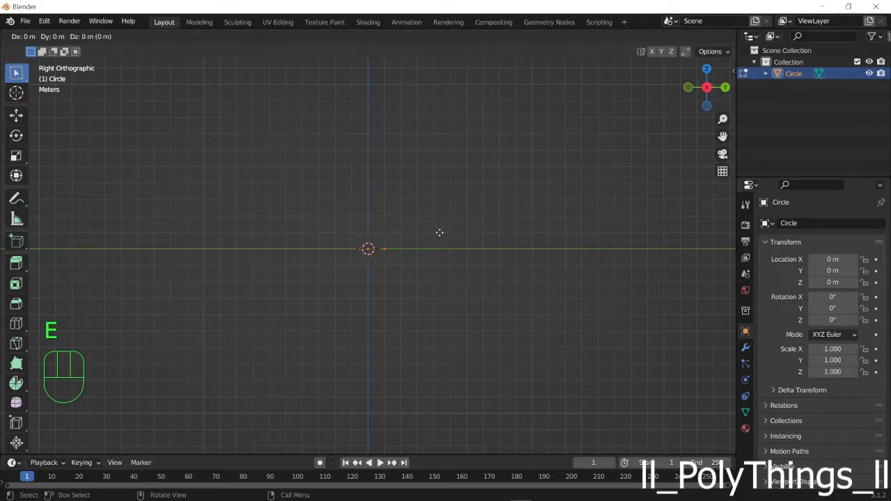
key(z)
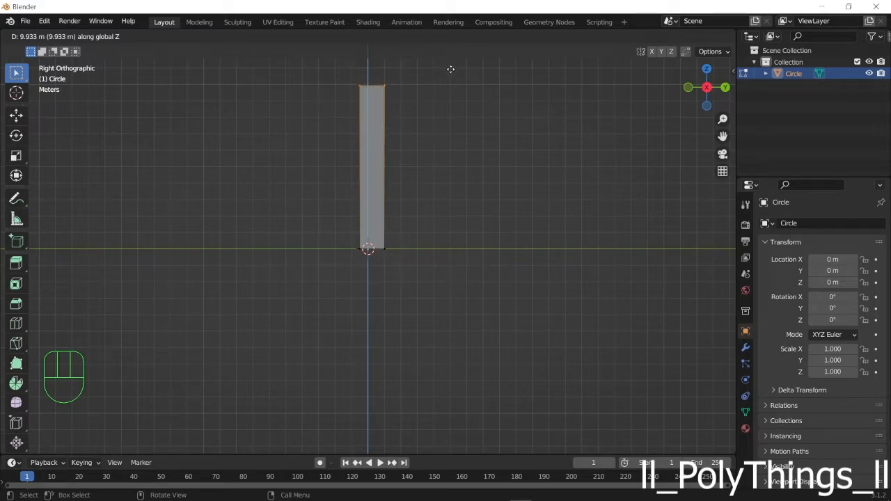
key(ctrl)
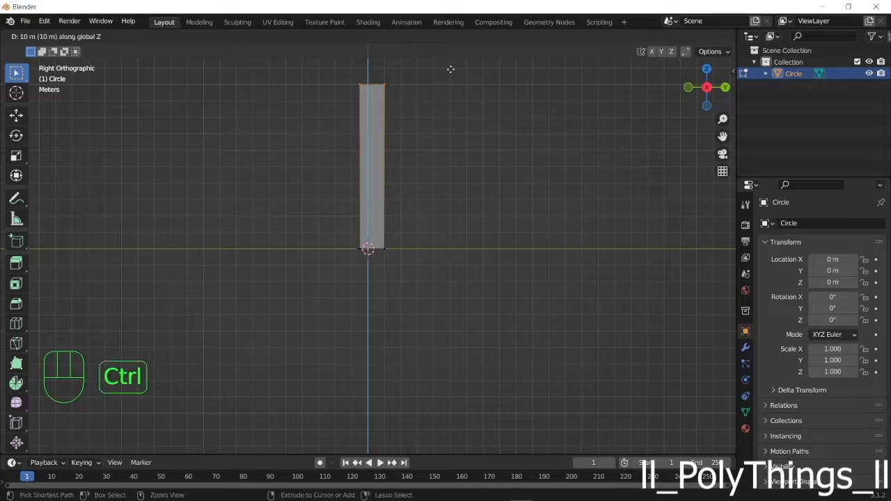
click(450, 69)
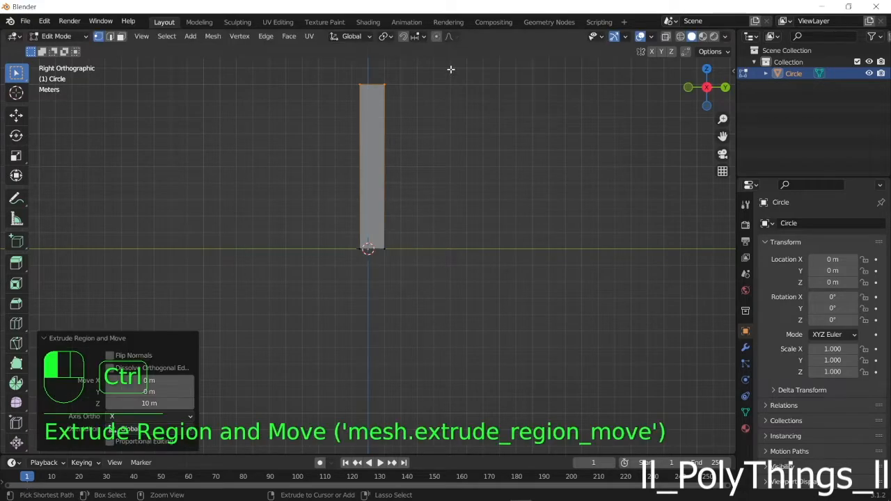
Select the whole prism and add 35 evenly spaced horizontal loop cuts along its height, without sliding them
scroll(455, 111, up, 1)
scroll(460, 147, down, 3)
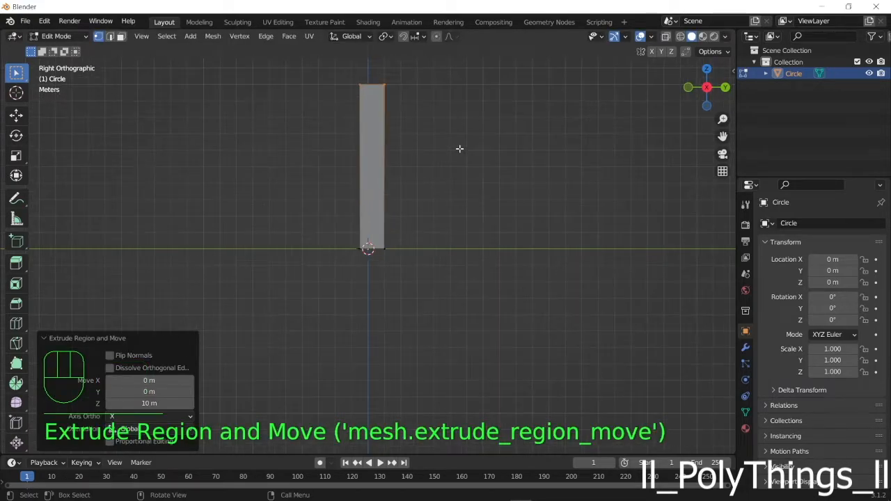
shift+middle_drag(459, 148, 434, 281)
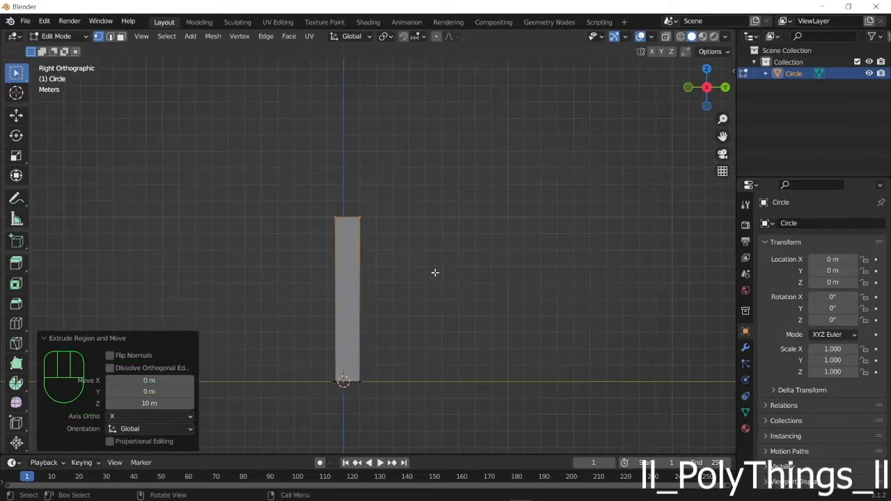
scroll(461, 239, up, 3)
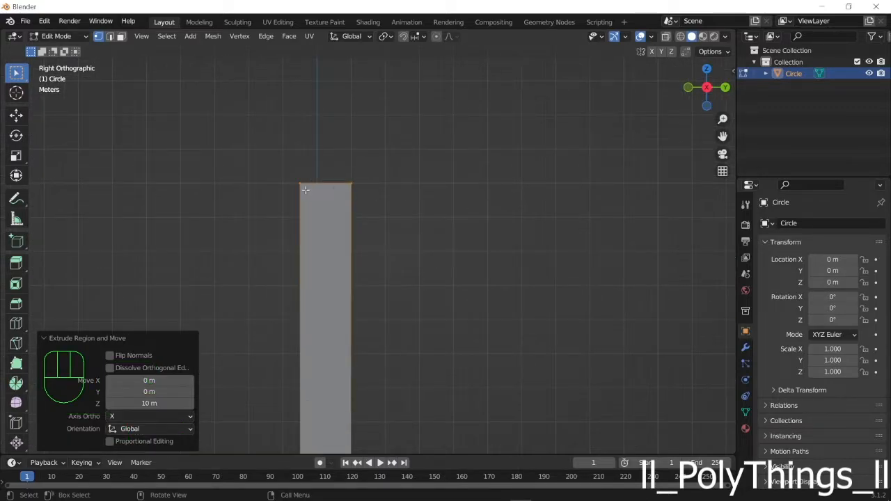
key(l)
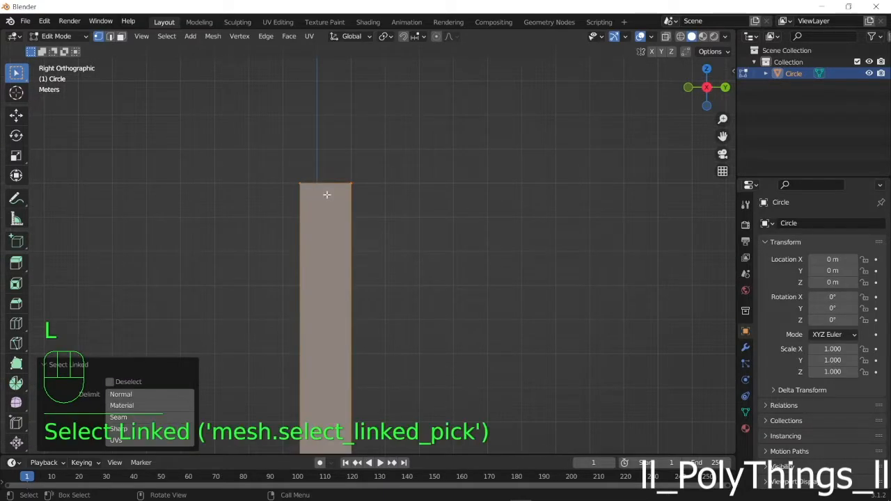
scroll(416, 222, down, 3)
middle_drag(416, 222, 363, 293)
scroll(363, 293, up, 2)
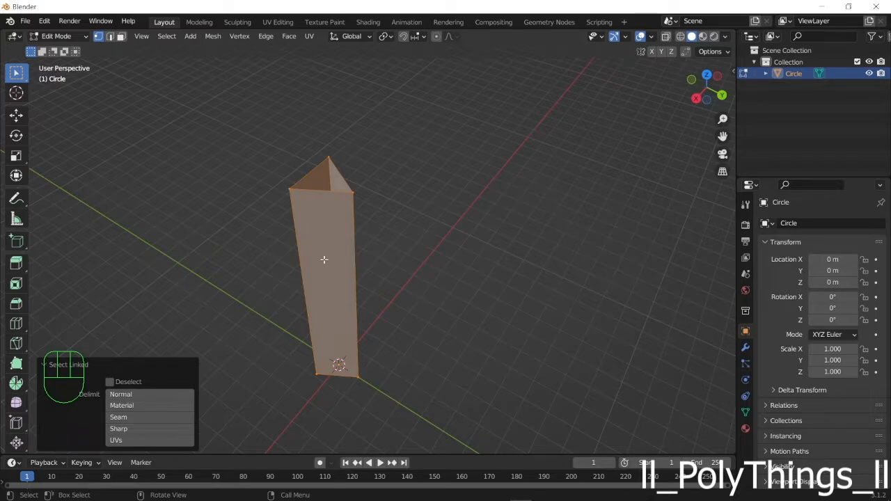
key(ctrl)
key(ctrl+r)
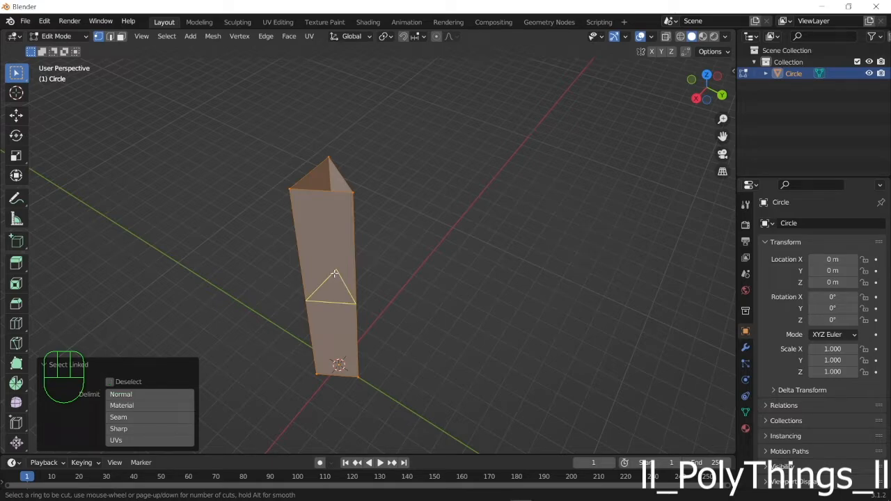
scroll(334, 274, up, 20)
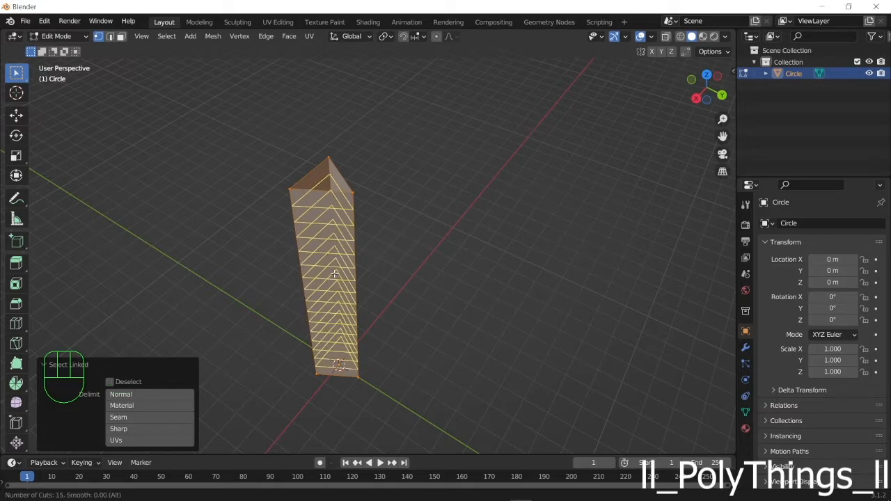
scroll(334, 274, up, 7)
scroll(335, 273, up, 3)
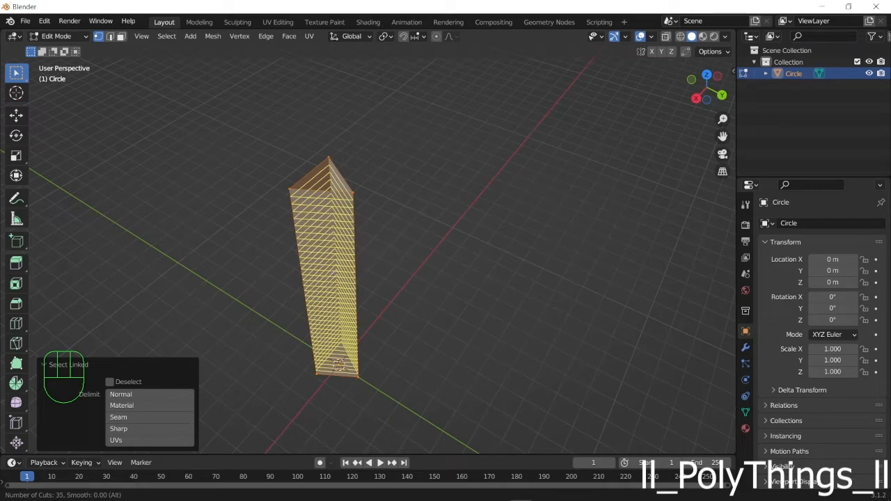
click(334, 273)
right_click(335, 273)
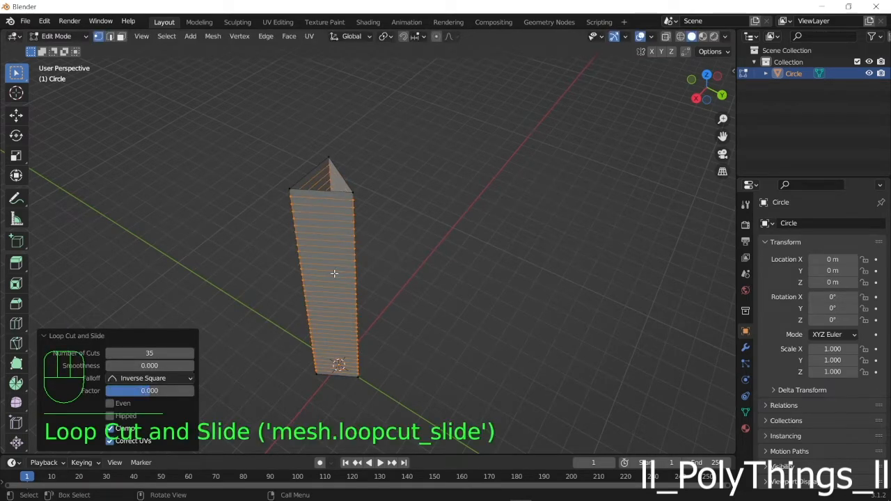
Add four evenly spaced vertical loop cuts to the prism's front-facing side, without sliding them
middle_drag(334, 274, 338, 264)
key(ctrl+r)
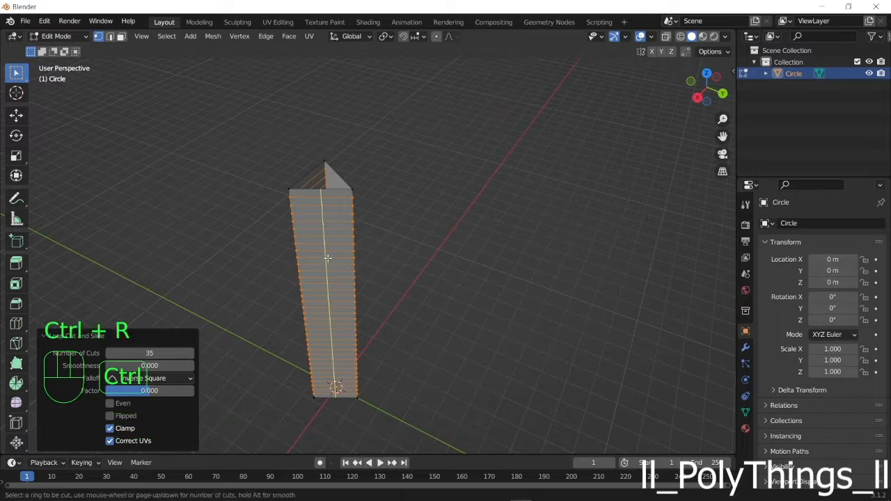
scroll(328, 258, up, 3)
click(328, 258)
right_click(328, 258)
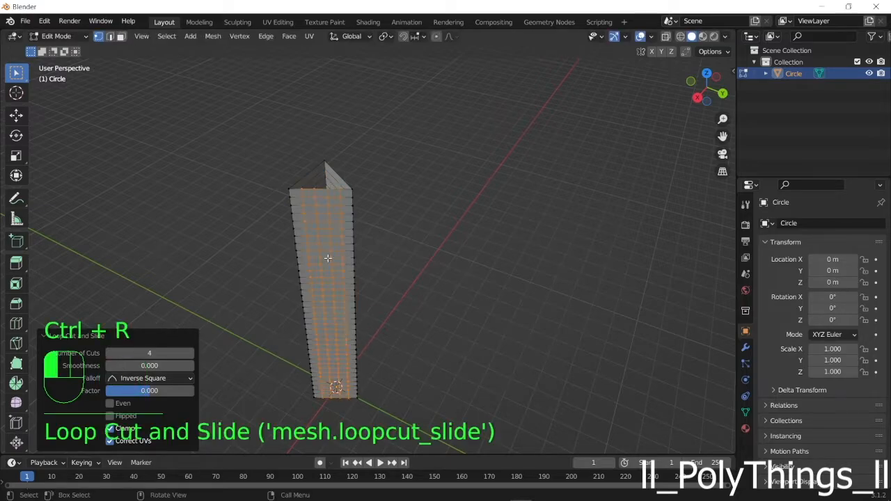
Add four evenly spaced vertical loop cuts to the prism's second side
middle_drag(328, 258, 459, 253)
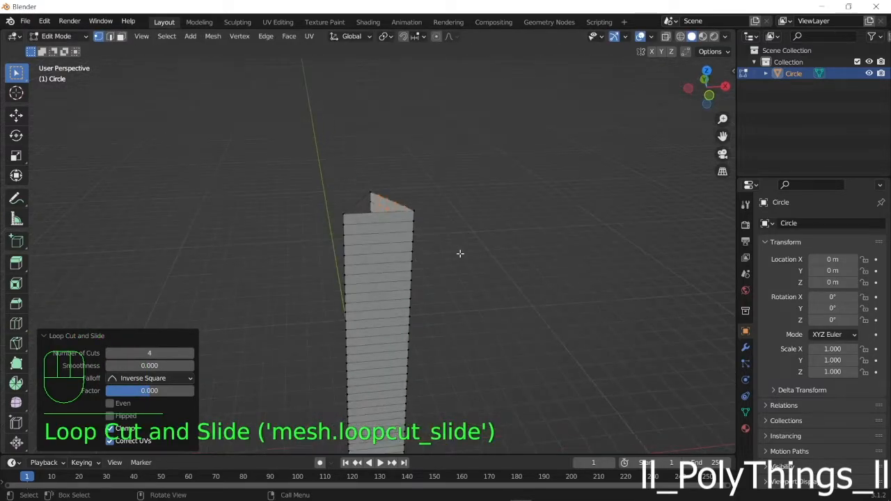
key(ctrl+r)
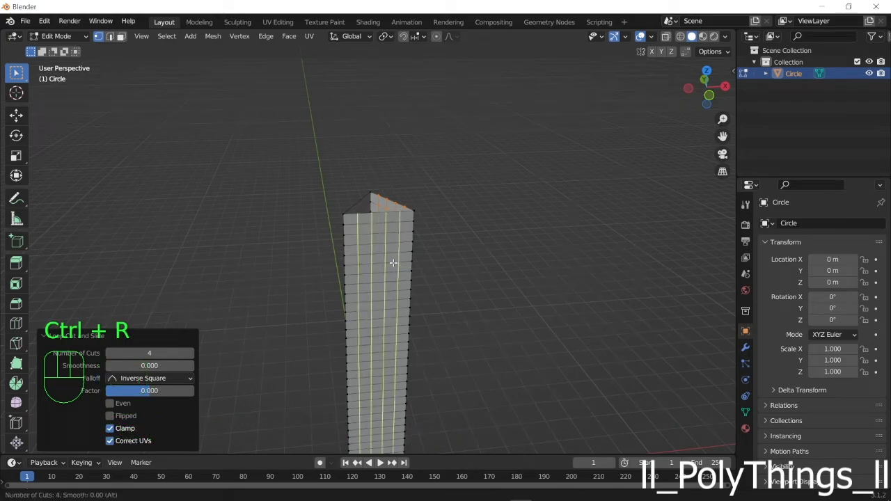
click(392, 261)
click(392, 261)
Add four evenly spaced vertical loop cuts to the remaining uncut side of the prism and return to Object Mode
middle_drag(397, 258, 443, 257)
key(ctrl+r)
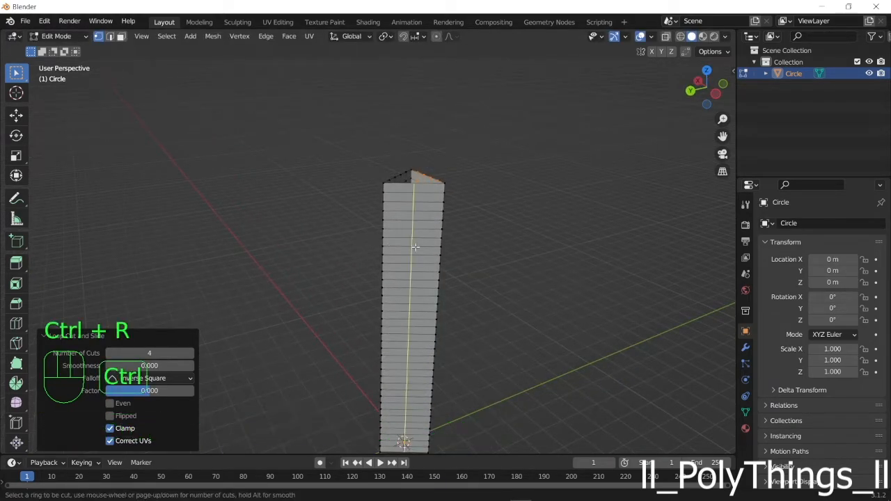
scroll(415, 247, down, 1)
click(415, 247)
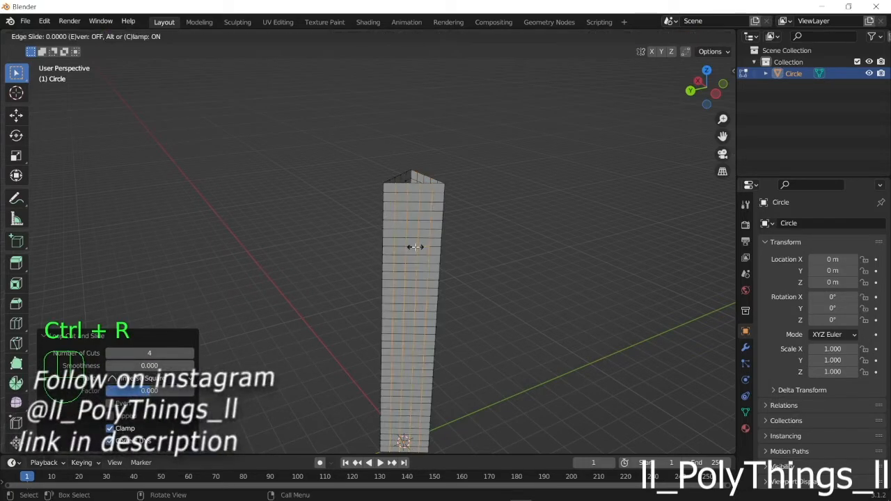
click(415, 247)
key(Tab)
Add a Simple Deform modifier to the prism and twist it 360° around the Z axis
middle_drag(550, 264, 409, 266)
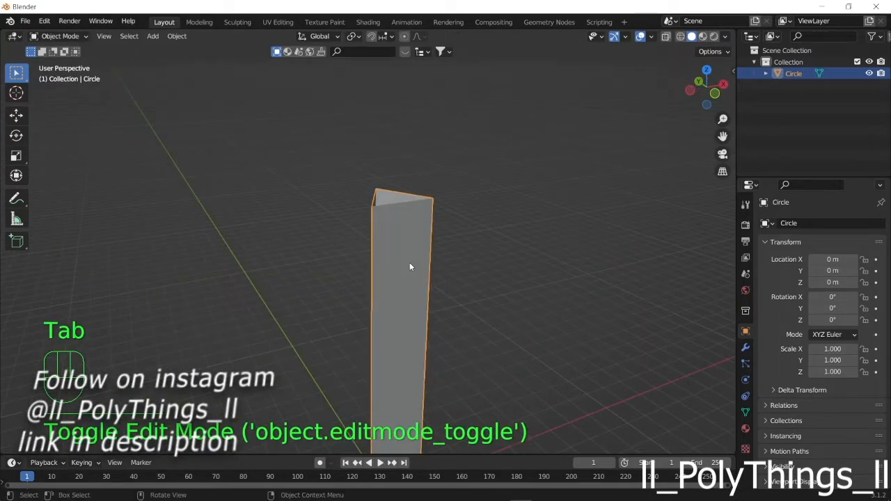
click(745, 347)
click(779, 224)
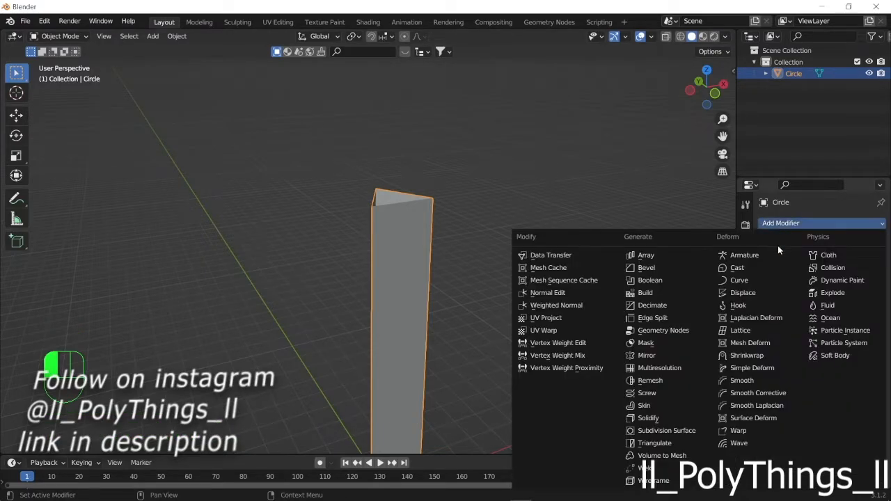
click(760, 367)
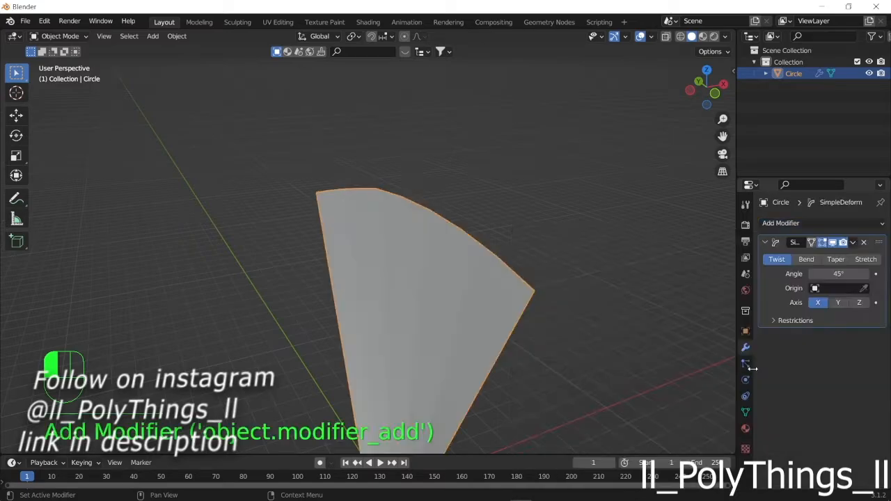
click(859, 302)
click(829, 275)
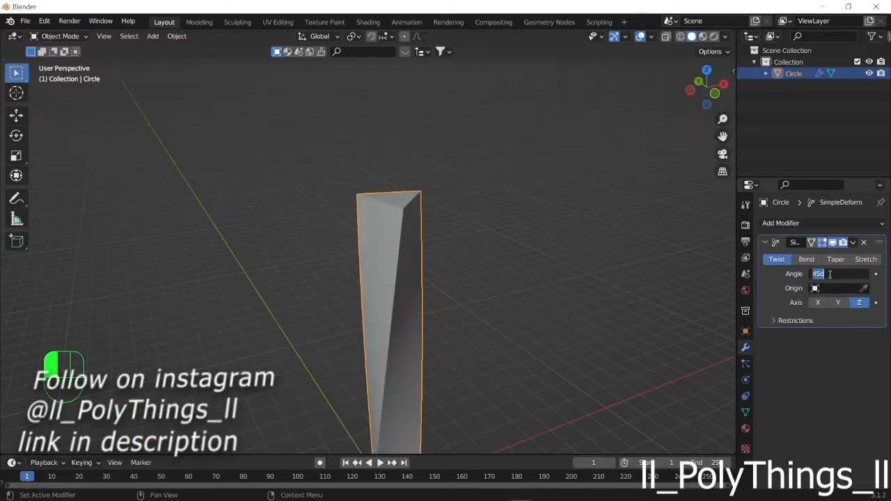
text(36)
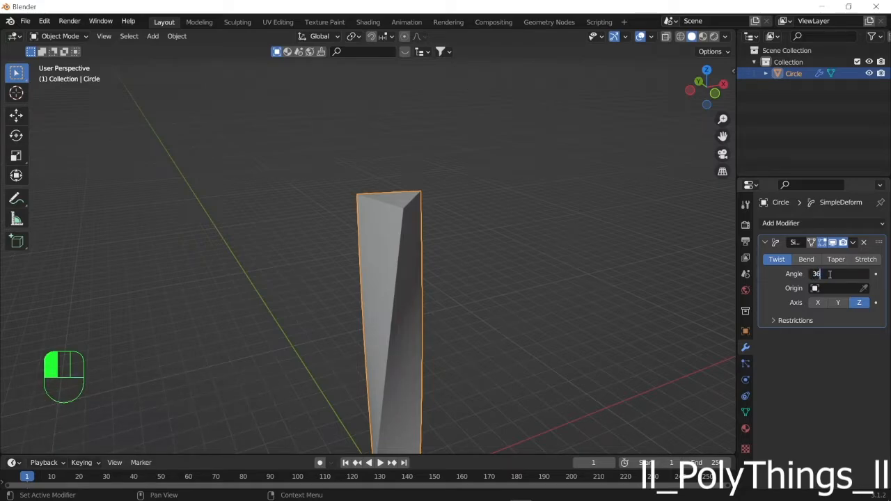
text(0)
key(Return)
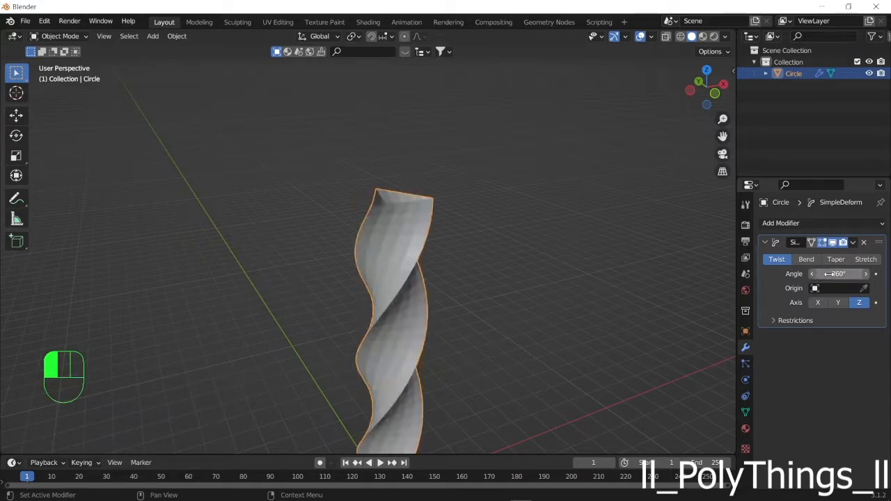
Add a Bezier circle at the base of the twisted prism and scale it up to about 2.9
scroll(554, 312, down, 3)
middle_drag(520, 303, 532, 322)
key(shift+a)
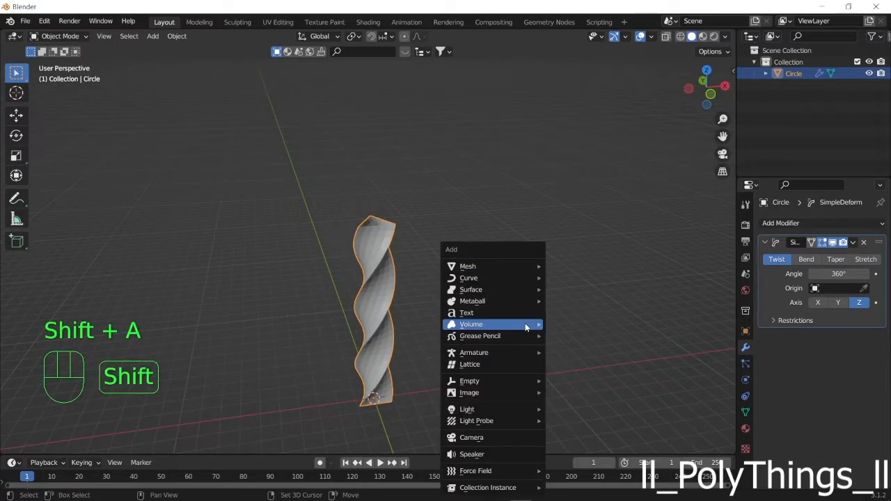
mouse_move(508, 278)
click(569, 289)
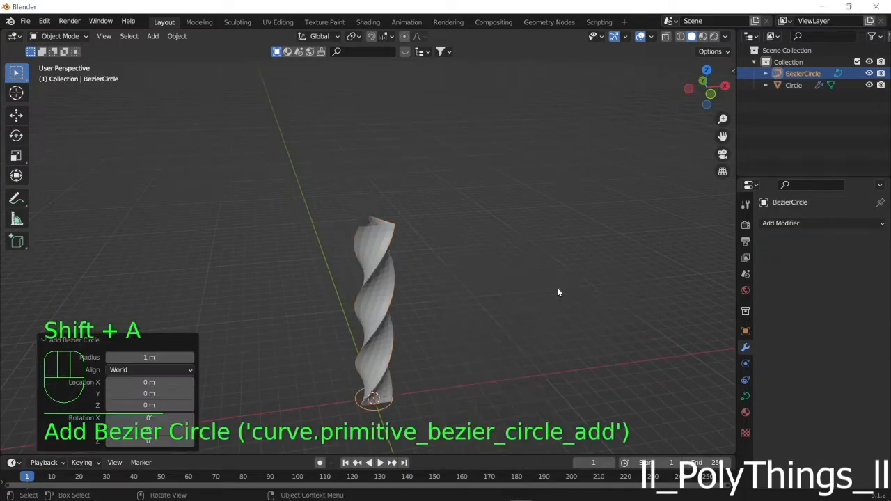
key(s)
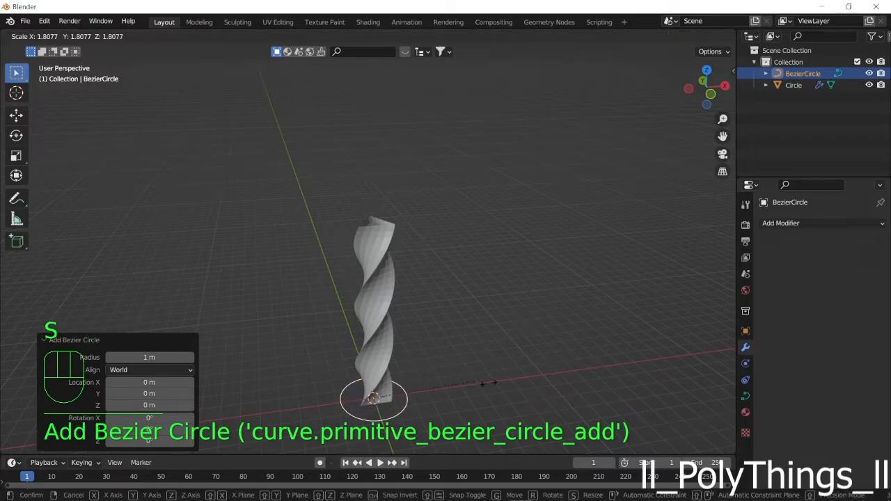
click(537, 394)
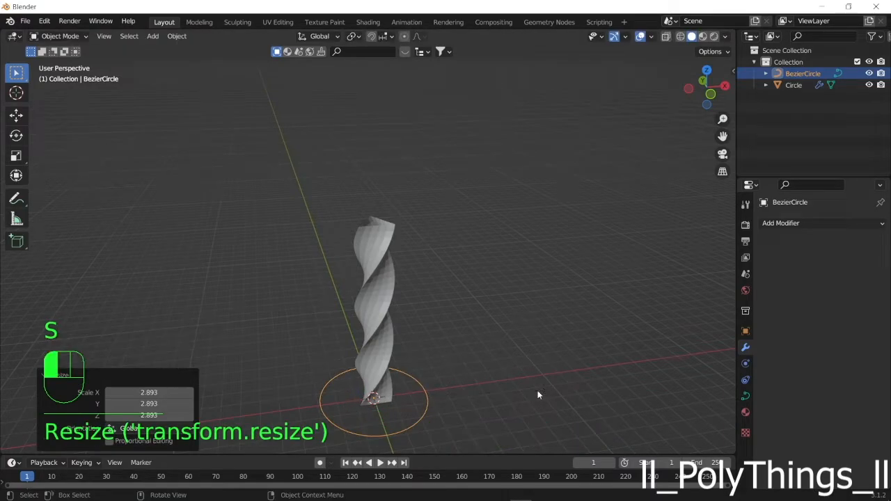
Select the twisted prism, collapse its Simple Deform settings and add a Curve modifier below them
click(381, 275)
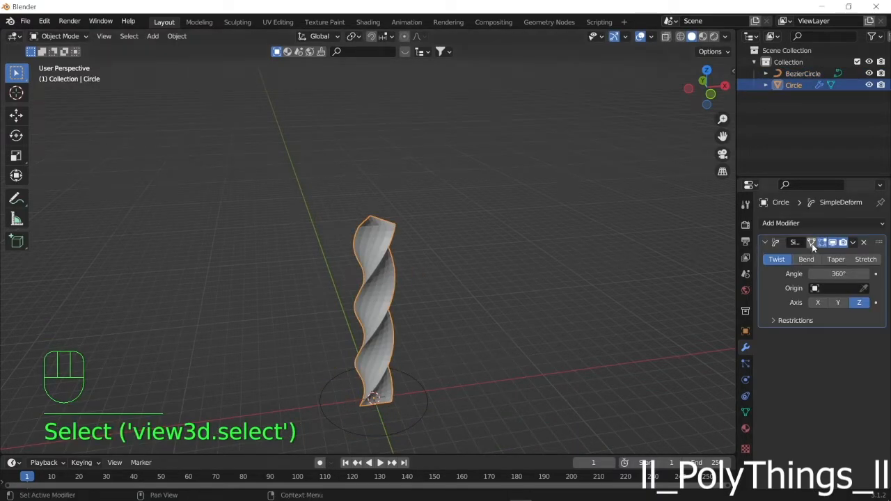
click(764, 242)
click(776, 224)
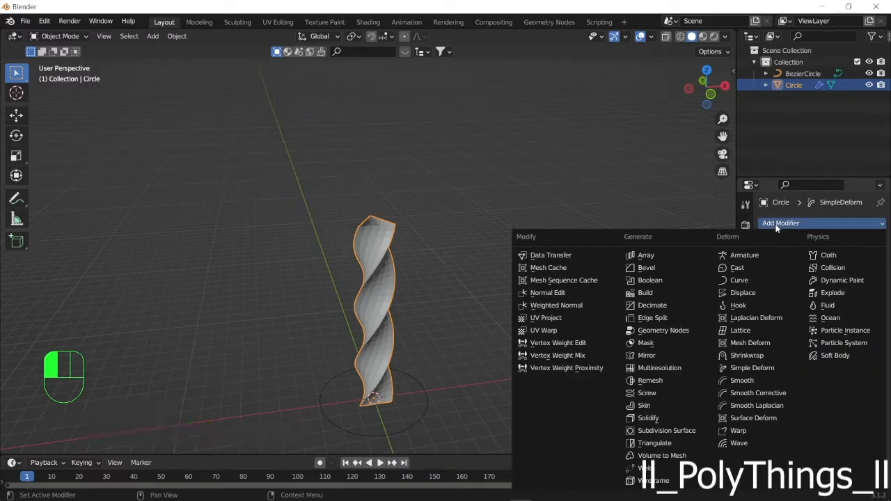
click(738, 281)
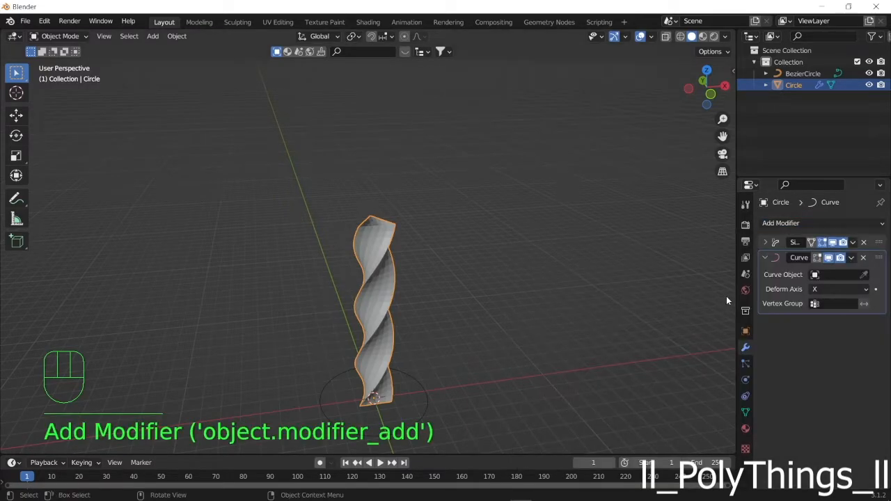
Set the Curve modifier's curve object to BezierCircle and its deform axis to Z
click(838, 275)
click(801, 292)
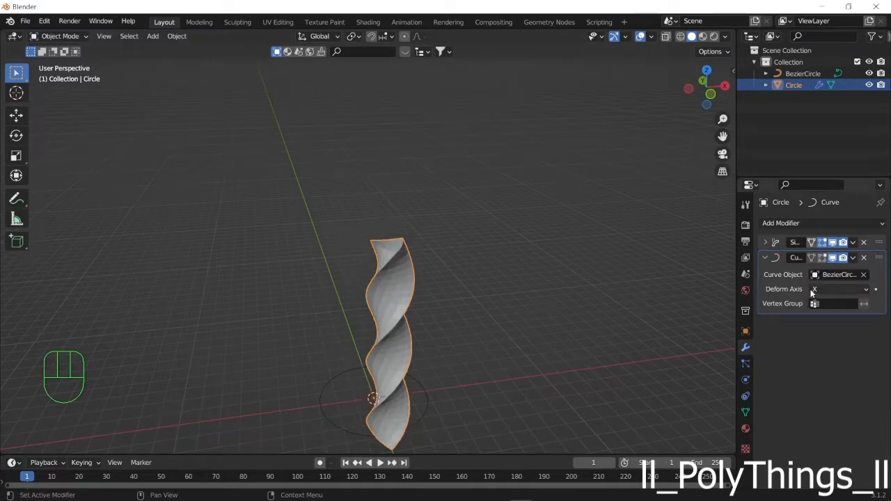
drag(839, 288, 818, 329)
middle_drag(580, 330, 438, 402)
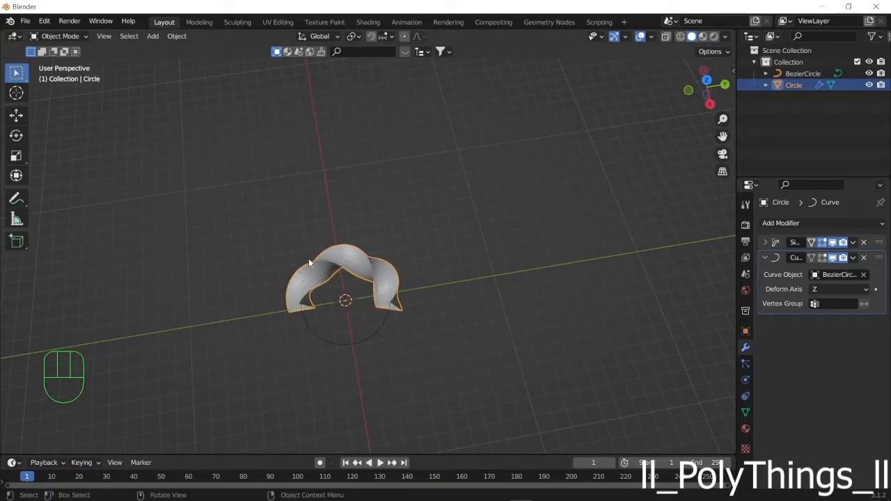
Select the Bezier circle and scale it down to about 0.547 so the prism's ends nearly meet
scroll(379, 302, up, 3)
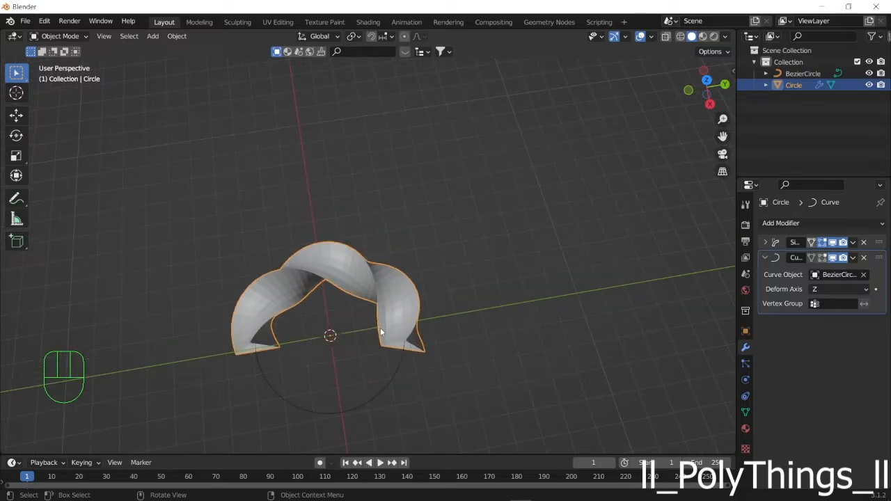
click(388, 382)
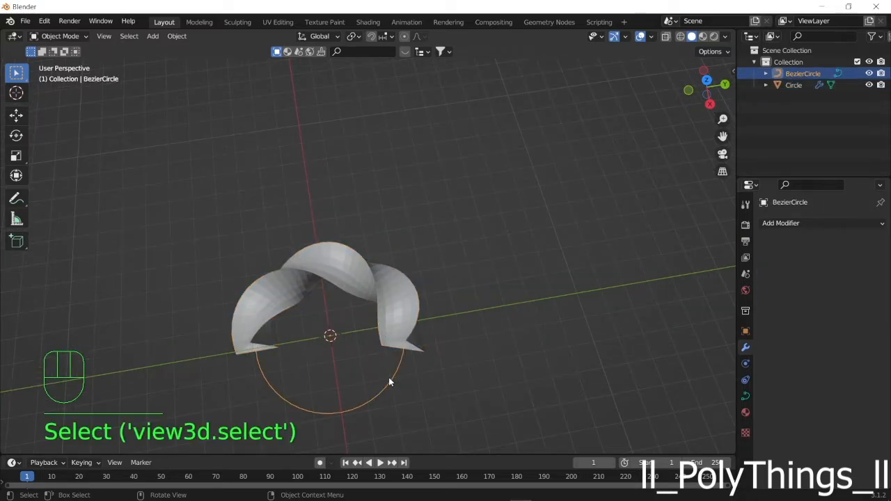
key(s)
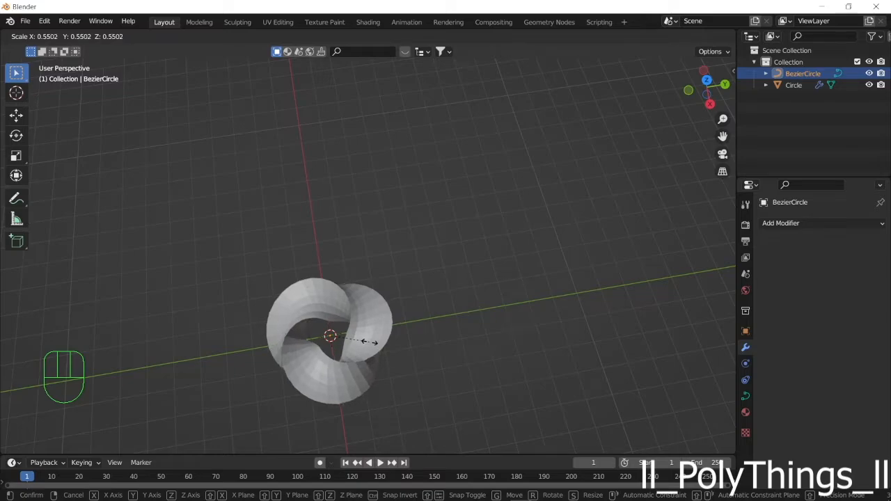
click(369, 339)
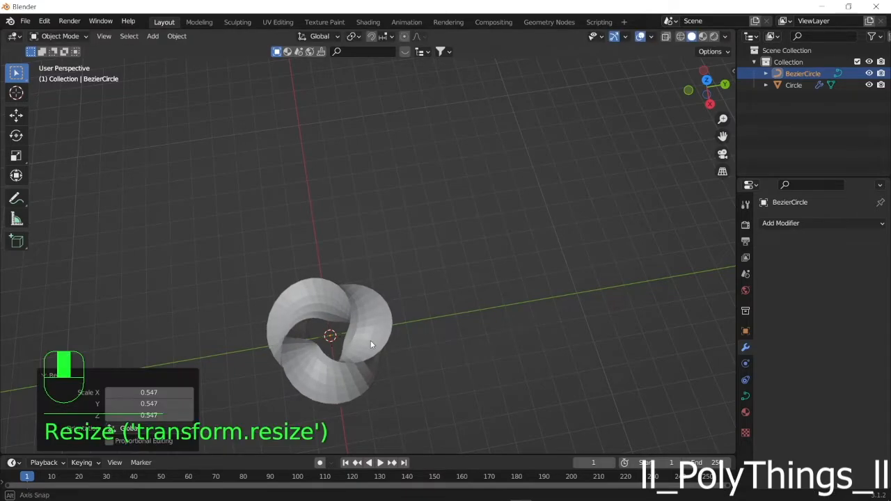
Select the bent prism and scale it finely to about 0.995 so its two ends join without a gap
middle_drag(370, 341, 459, 306)
click(698, 100)
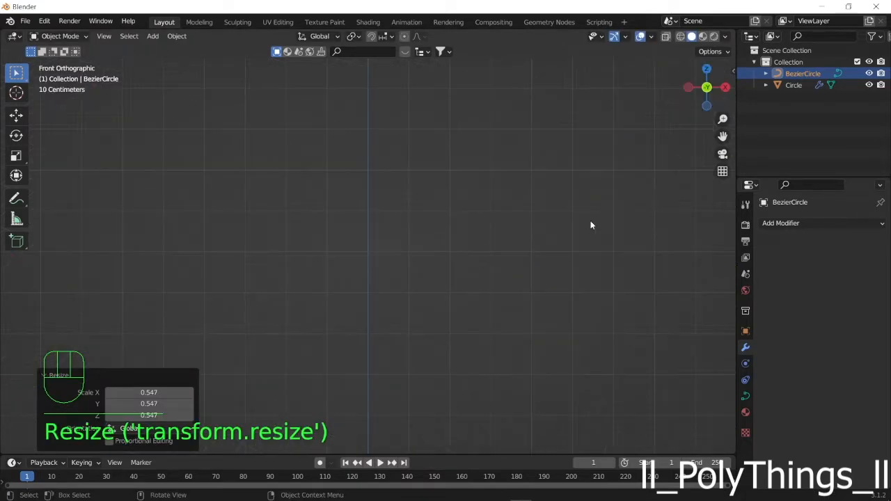
scroll(499, 318, down, 3)
click(390, 434)
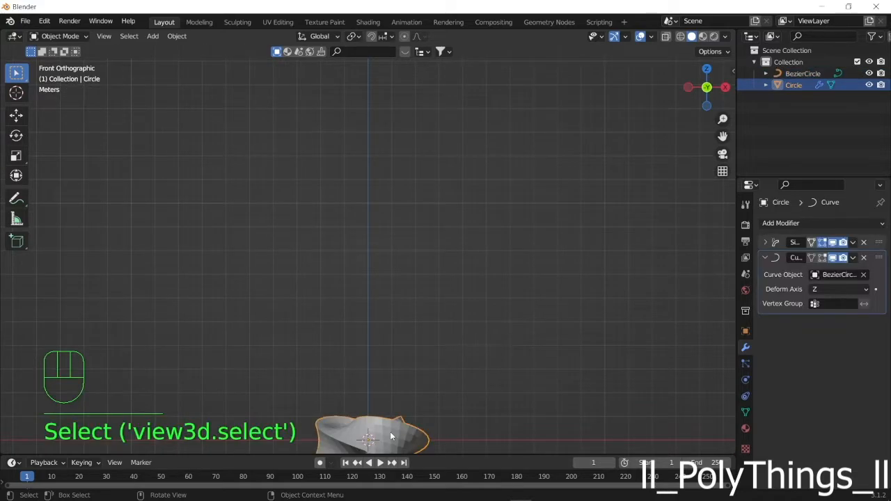
key(KP_Decimal)
middle_drag(378, 341, 406, 360)
key(s)
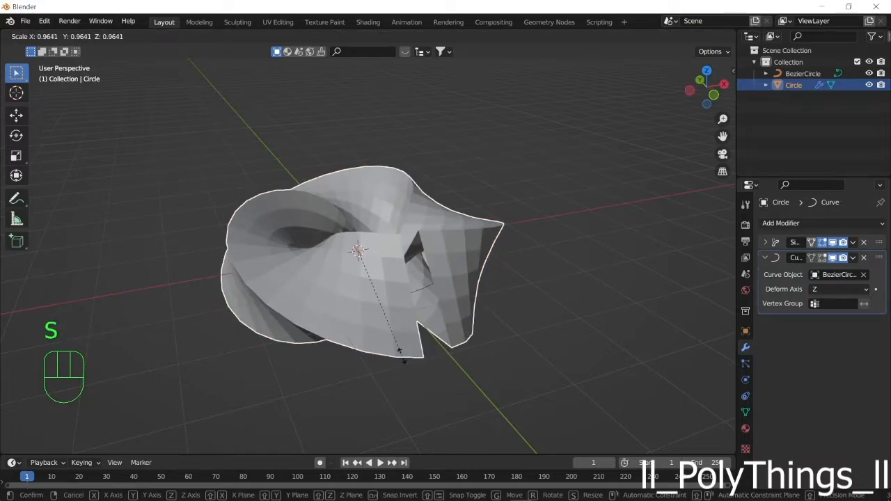
key(shift)
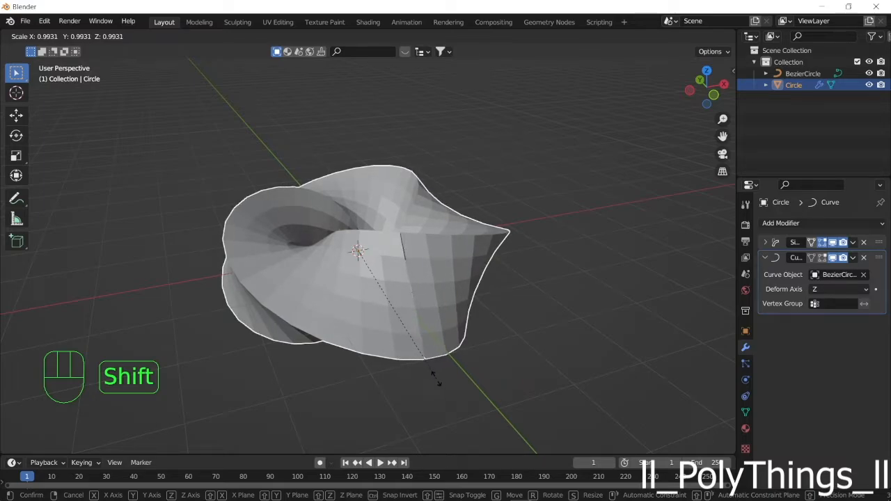
click(437, 380)
middle_drag(437, 380, 560, 335)
scroll(366, 311, up, 6)
scroll(370, 317, down, 6)
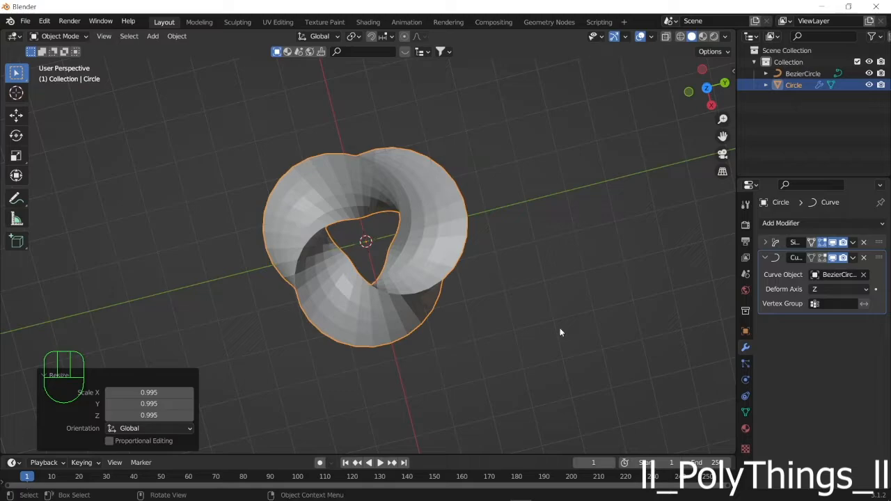
Add an ico sphere with 4 subdivisions at the ring's centre and shade it smooth
scroll(517, 313, down, 2)
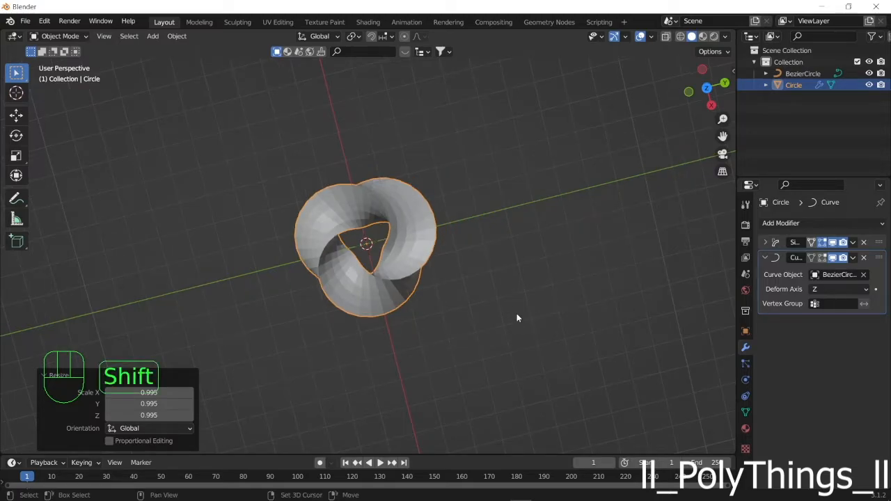
key(shift+a)
mouse_move(487, 266)
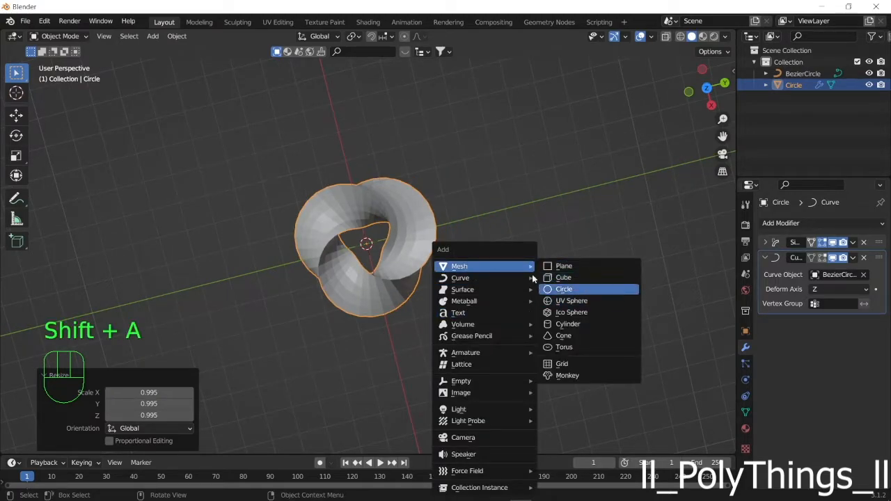
click(563, 311)
scroll(459, 300, up, 2)
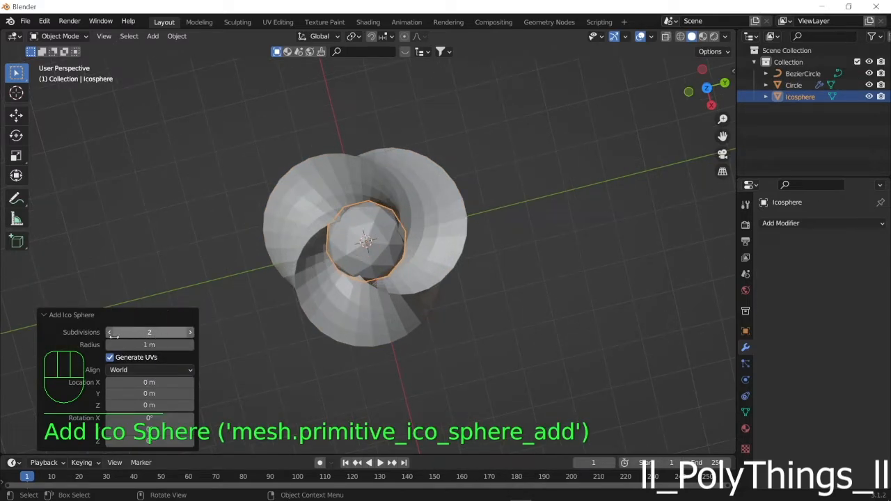
click(189, 334)
click(189, 334)
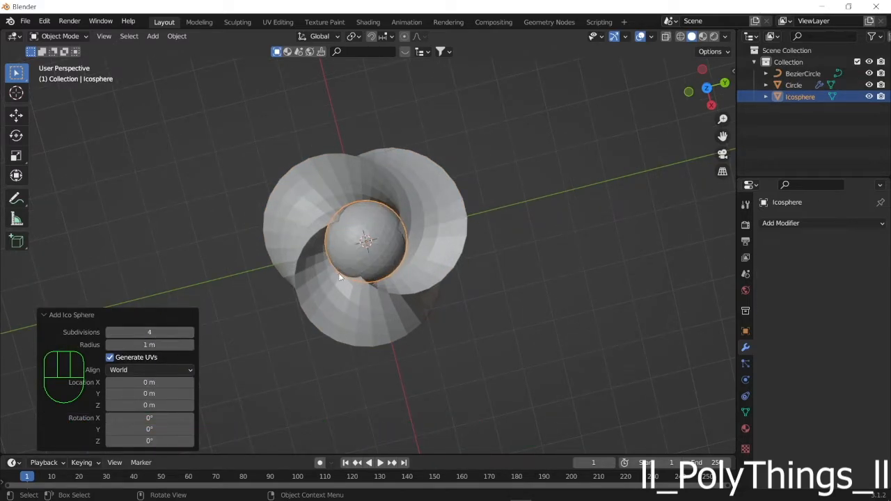
right_click(379, 244)
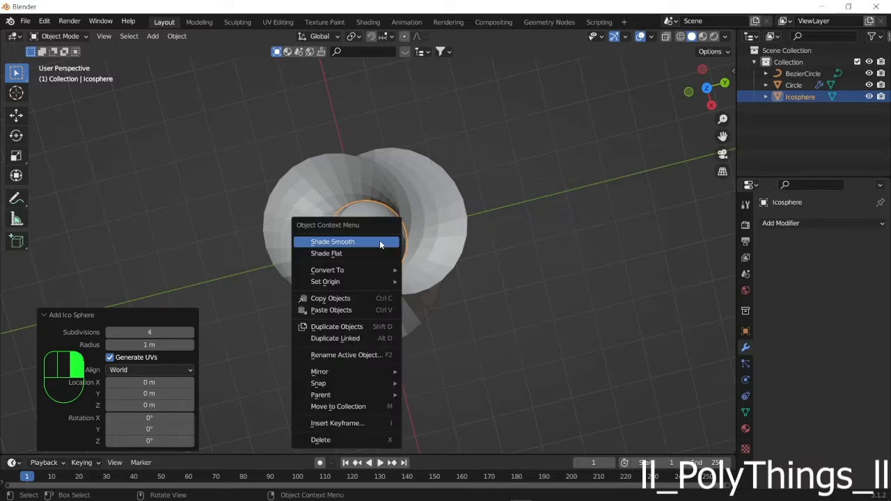
click(380, 242)
Move the ico sphere about 11.1 m along Y, away from the ring, and scale it down to about 0.279
middle_drag(517, 274, 489, 233)
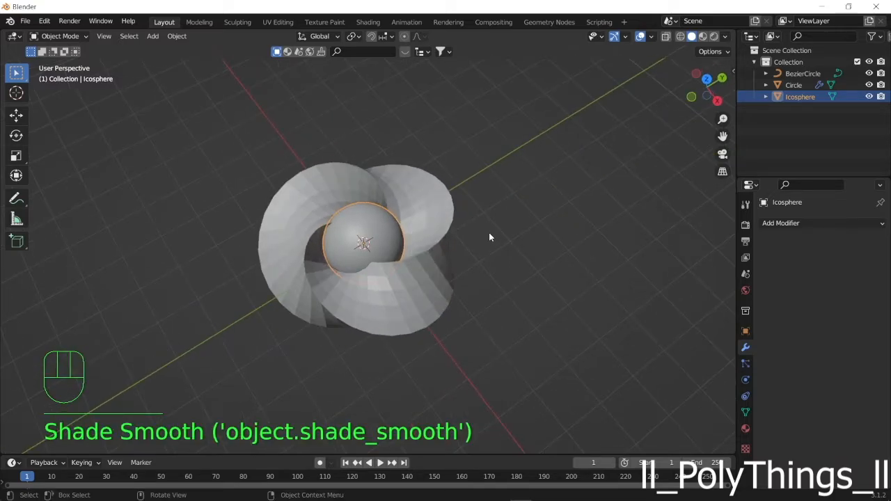
key(g)
key(y)
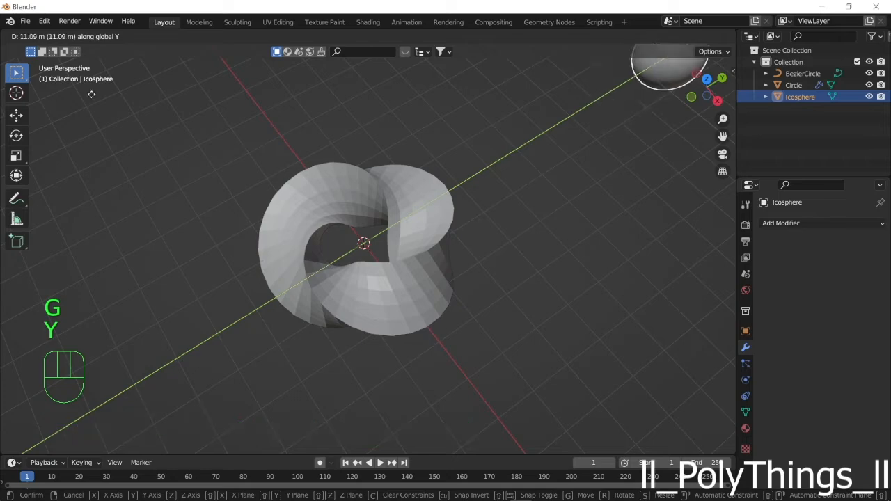
click(91, 94)
key(s)
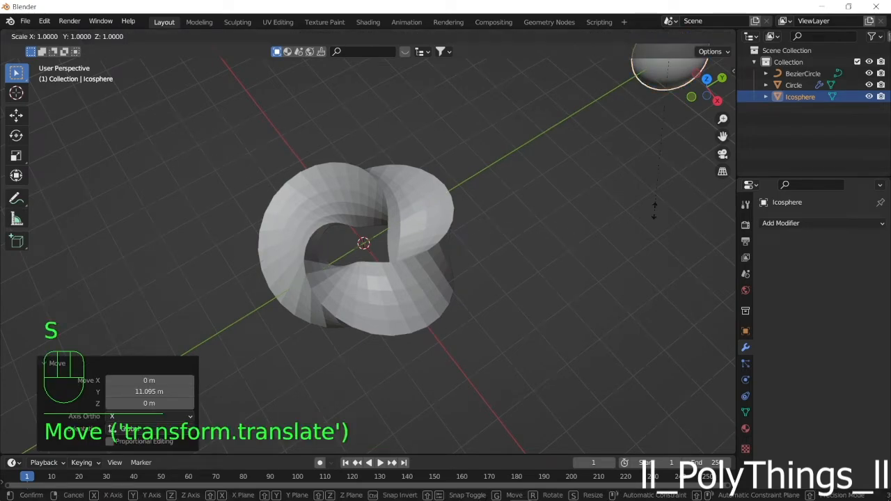
click(668, 102)
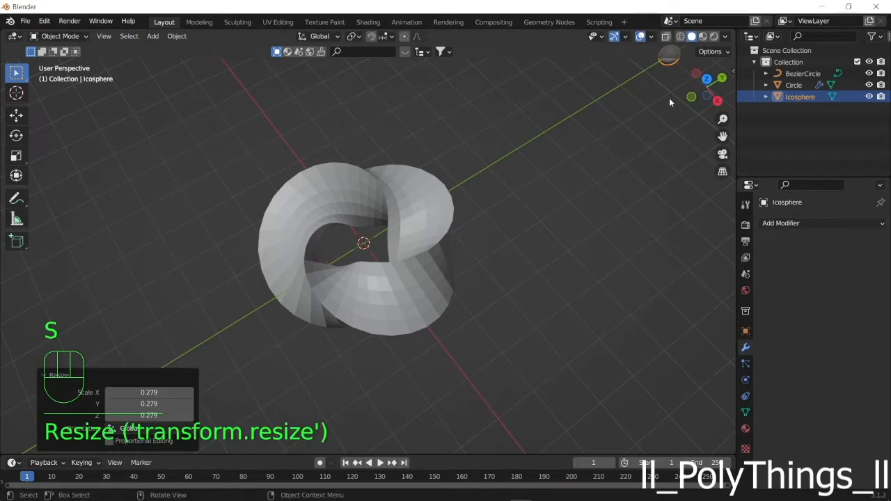
Select the twisted ring and add a particle system of type Hair to it
click(402, 207)
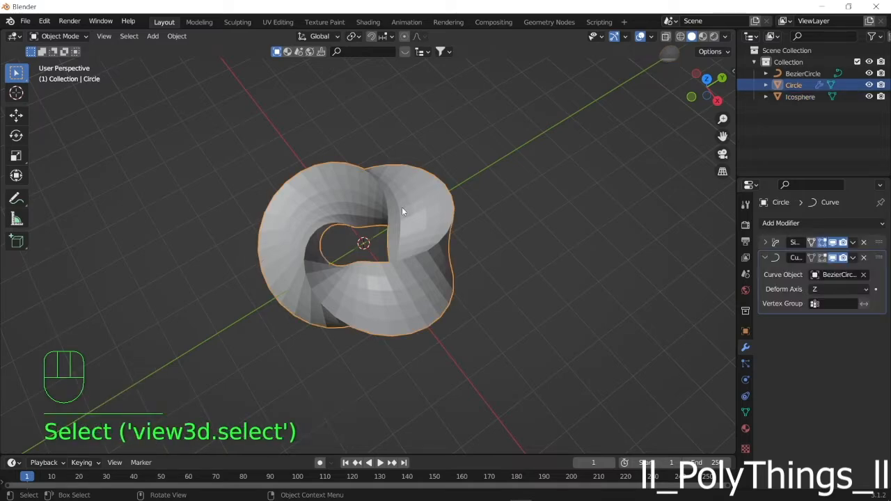
click(745, 363)
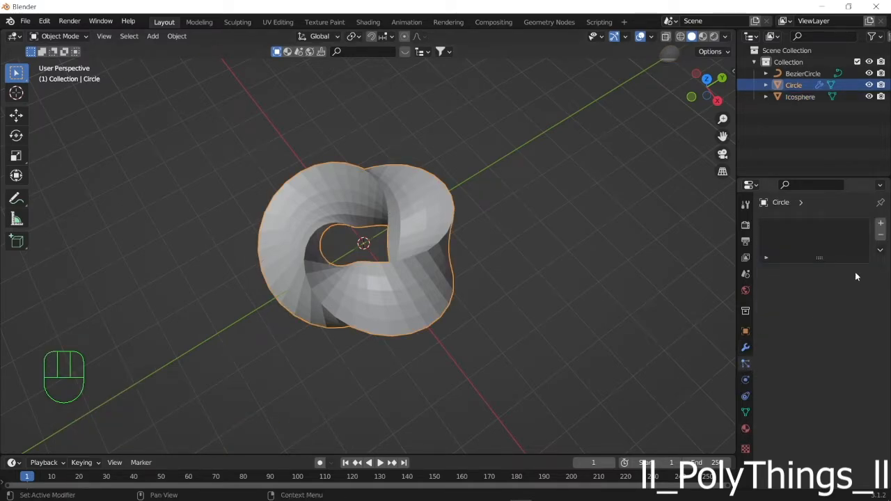
click(879, 226)
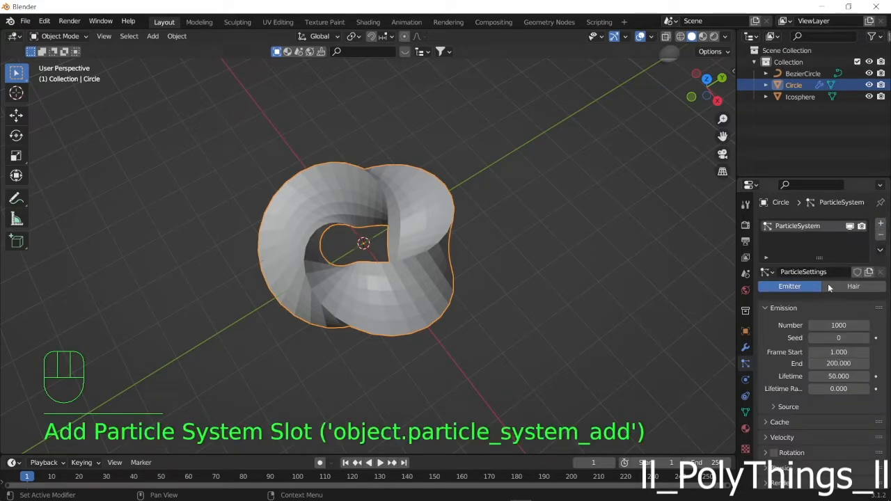
click(850, 286)
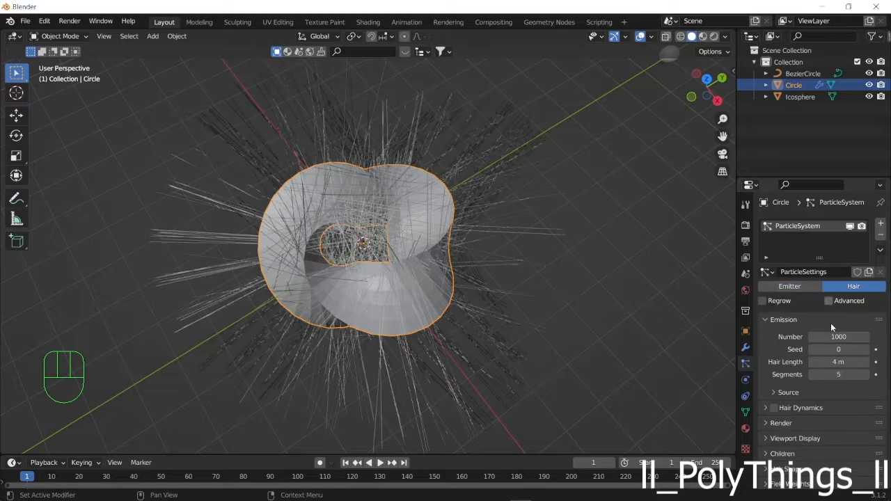
Render the hair particles as Object, with Icosphere as the instance object
scroll(779, 407, down, 2)
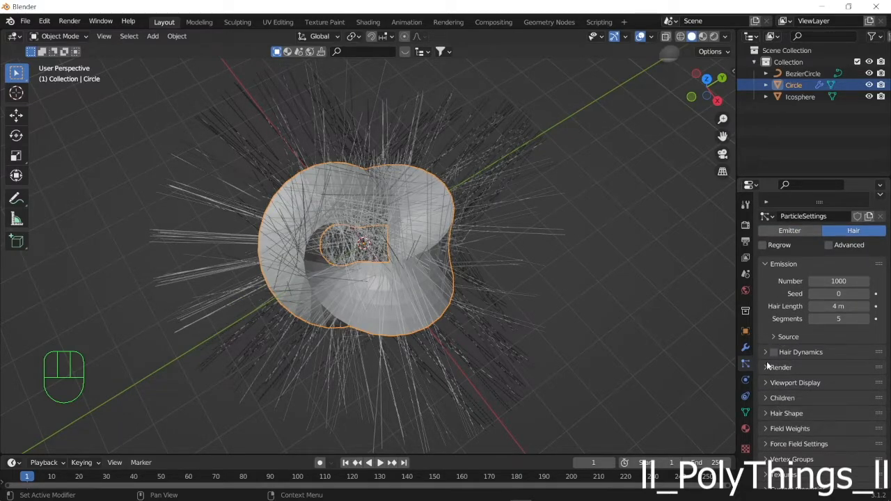
click(766, 367)
scroll(789, 366, down, 2)
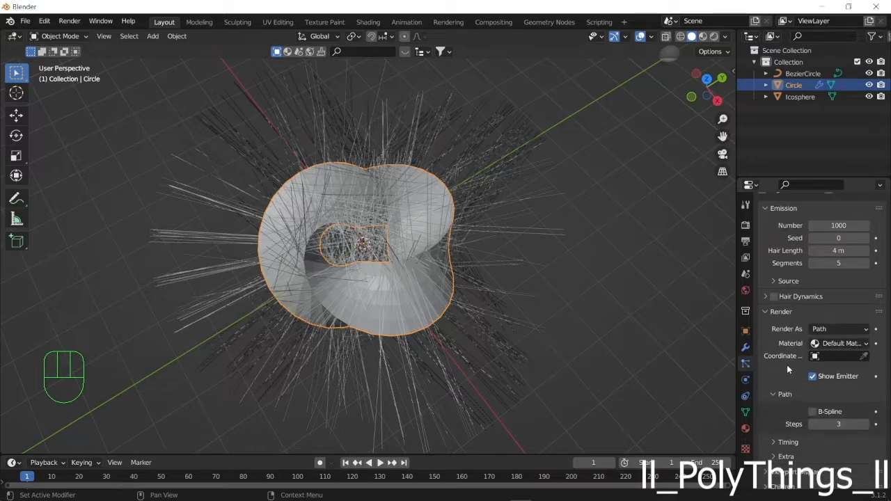
click(837, 333)
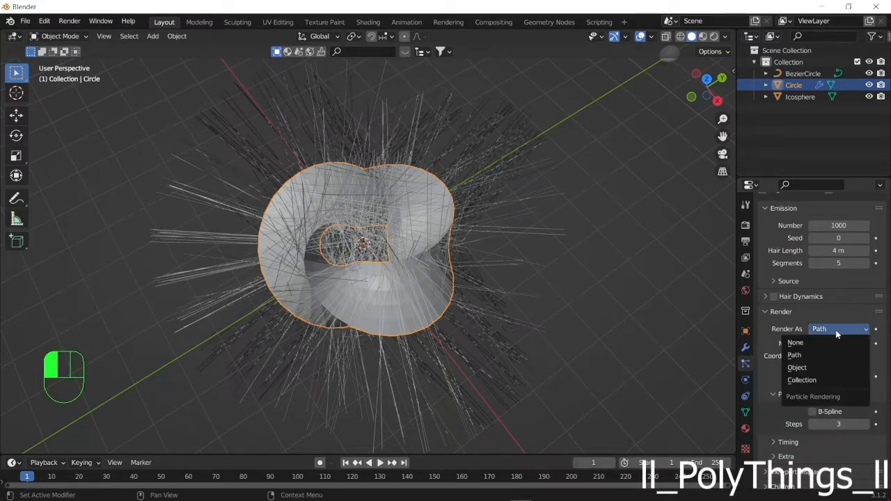
click(812, 363)
scroll(825, 411, down, 2)
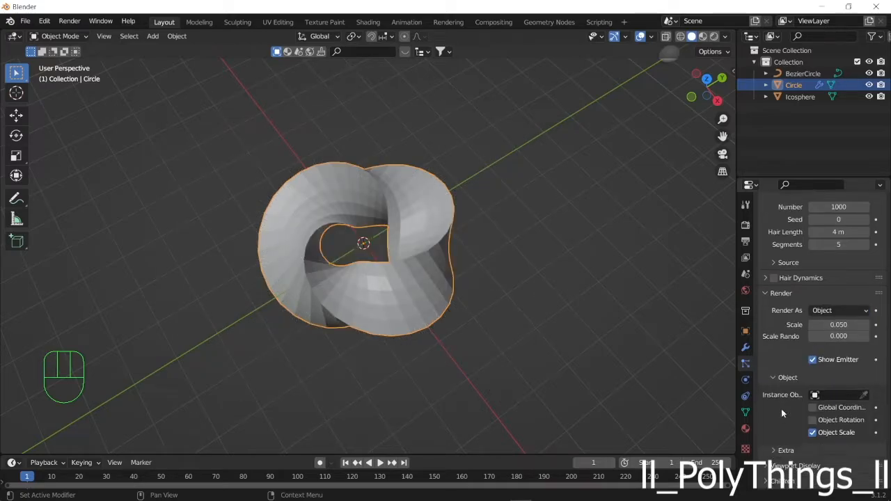
click(840, 377)
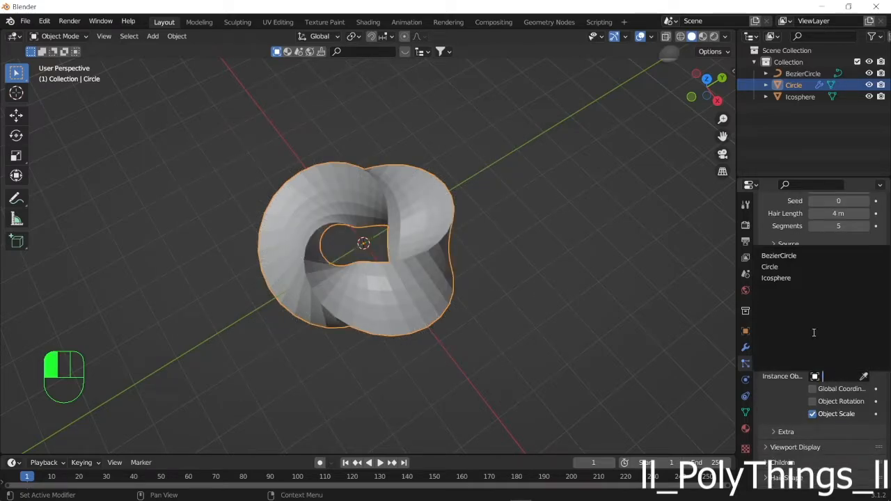
click(792, 278)
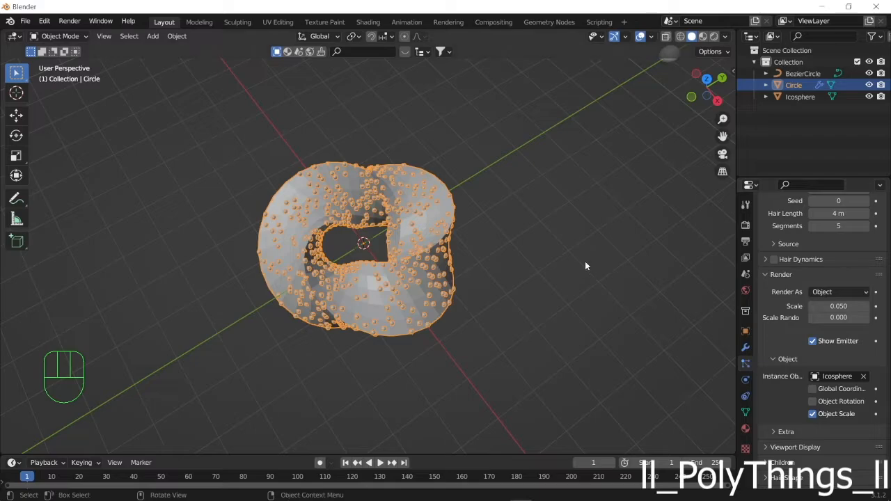
Set the hair particle system's source to emit from Vertices instead of faces
scroll(580, 259, up, 4)
middle_drag(567, 258, 519, 229)
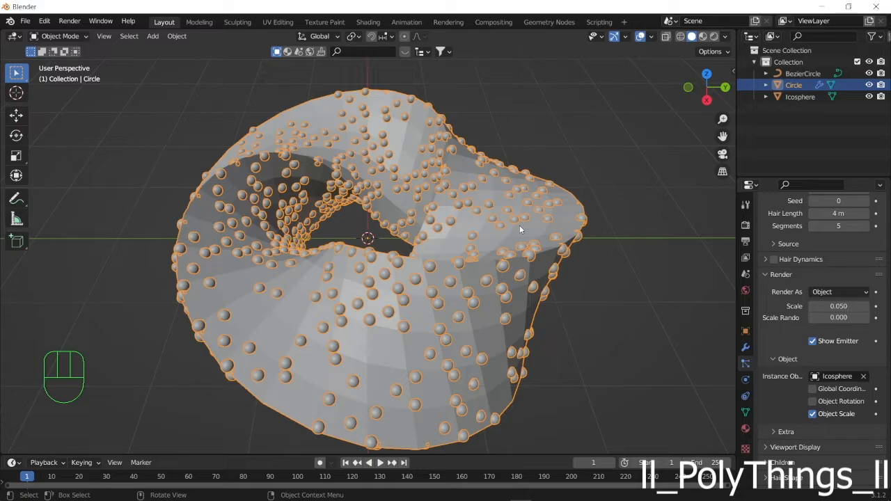
scroll(797, 321, up, 2)
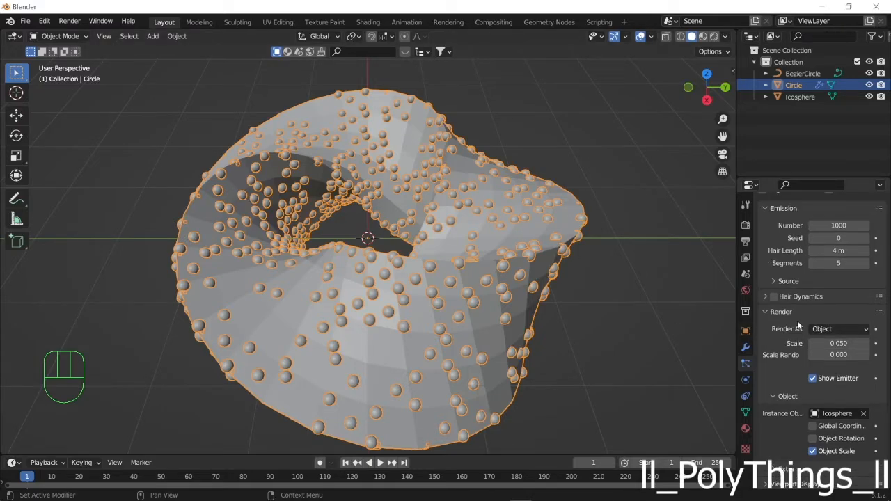
scroll(793, 312, up, 1)
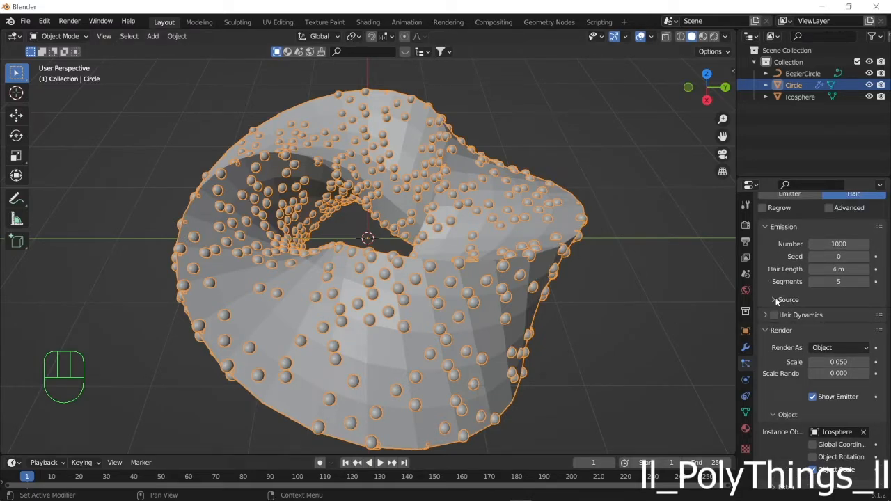
click(772, 300)
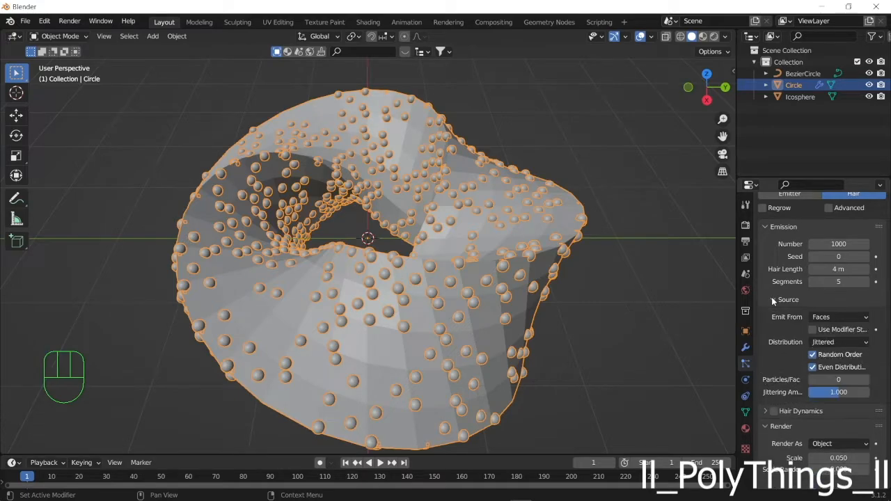
click(840, 318)
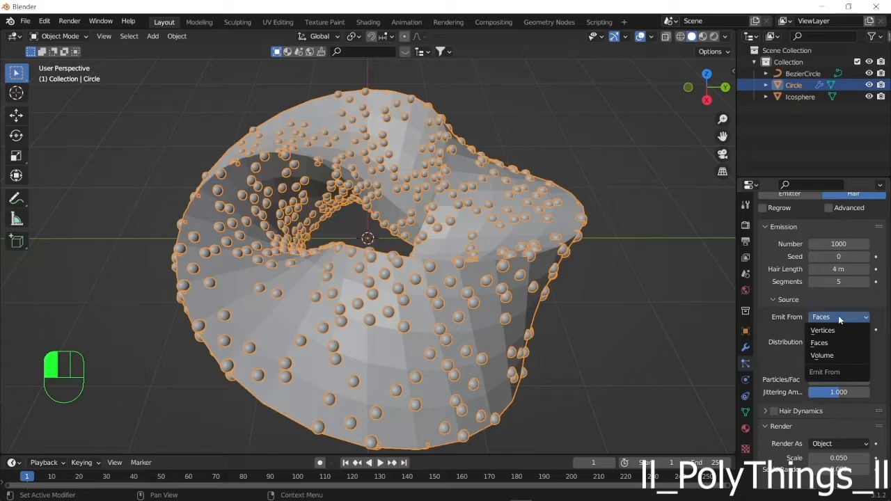
click(825, 330)
Mark a vertex without a sphere on the ring's outer face with a freehand annotation
middle_drag(588, 302, 566, 283)
scroll(476, 287, up, 5)
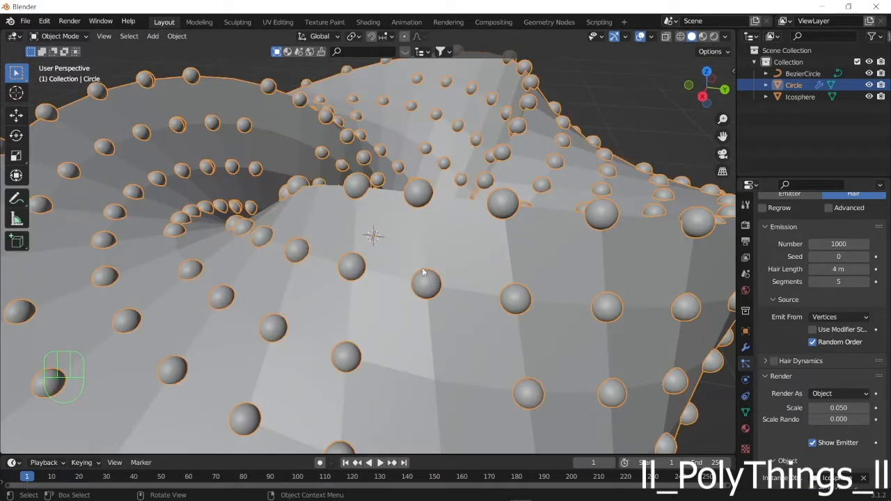
scroll(435, 325, down, 2)
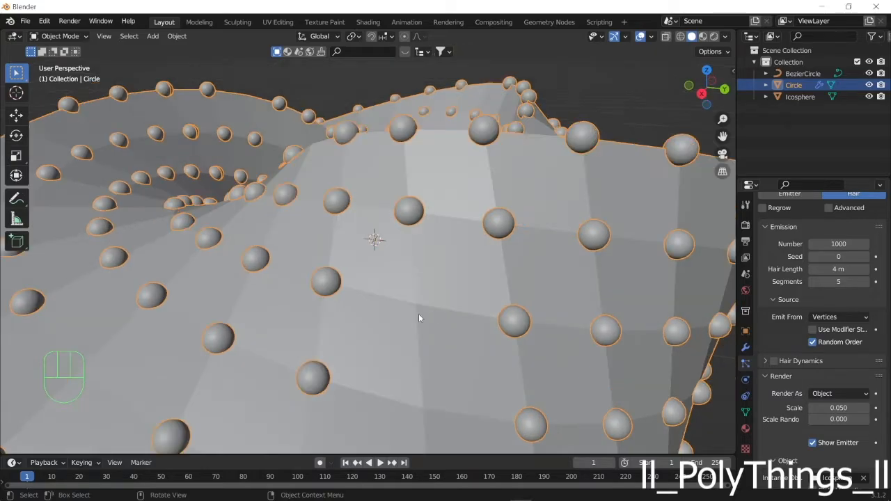
scroll(418, 313, down, 1)
scroll(414, 312, up, 1)
key(d)
drag(416, 315, 416, 312)
middle_drag(416, 312, 387, 323)
key(d)
drag(372, 314, 423, 319)
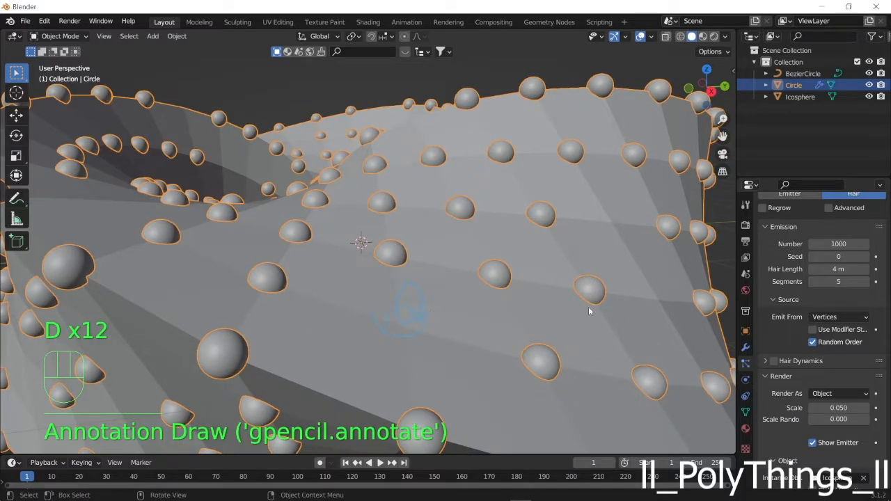
scroll(591, 306, down, 3)
middle_drag(591, 307, 566, 306)
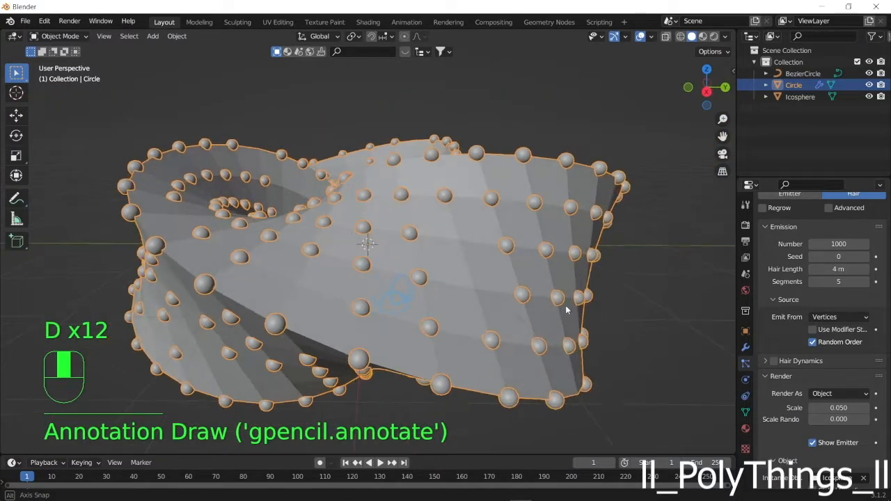
Raise the ring's hair particle number to 3854 and check the sphere coverage from another side
click(834, 244)
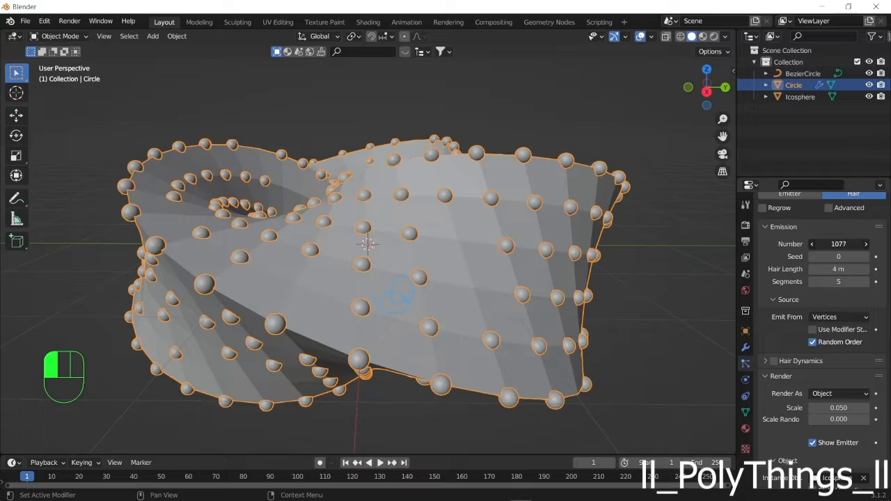
drag(838, 243, 861, 244)
middle_drag(429, 284, 614, 89)
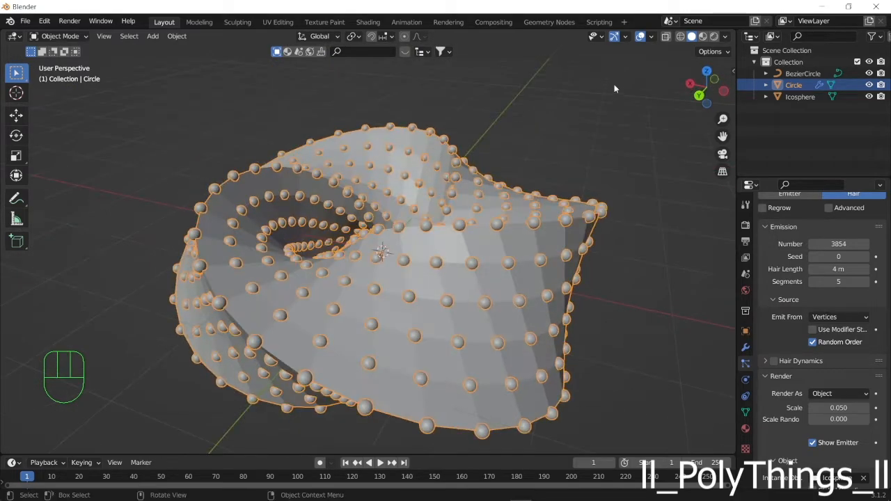
Add a camera and align it to a top view that shows the whole ring
click(706, 70)
scroll(412, 137, down, 2)
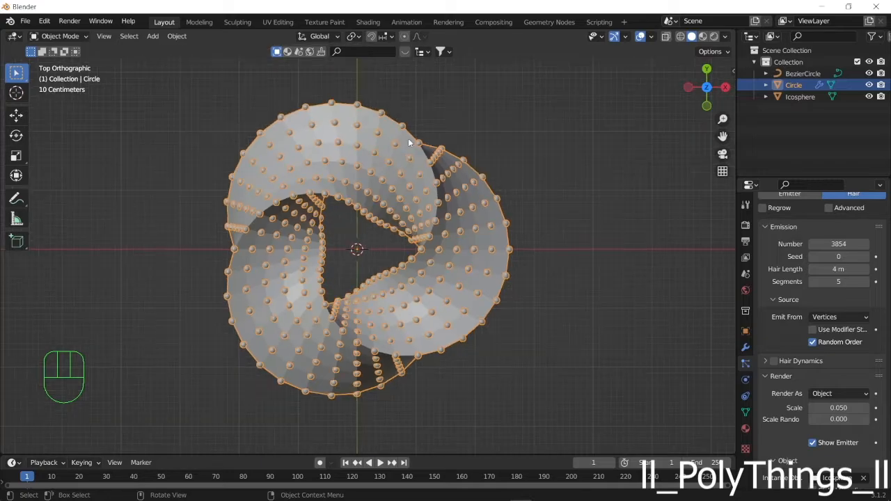
scroll(409, 142, down, 1)
key(shift+a)
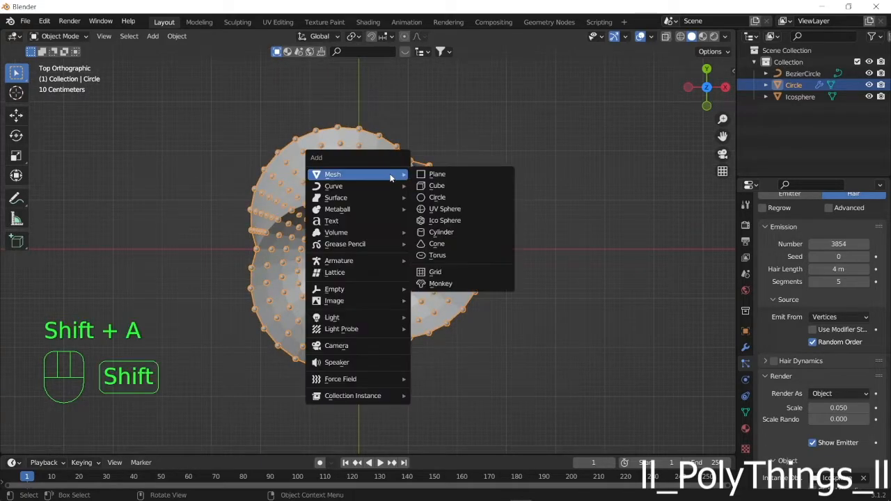
click(351, 345)
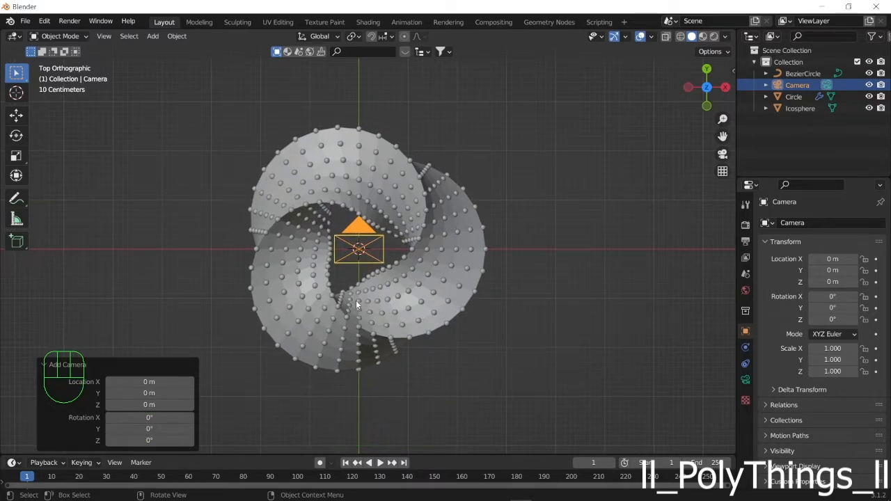
scroll(356, 300, down, 1)
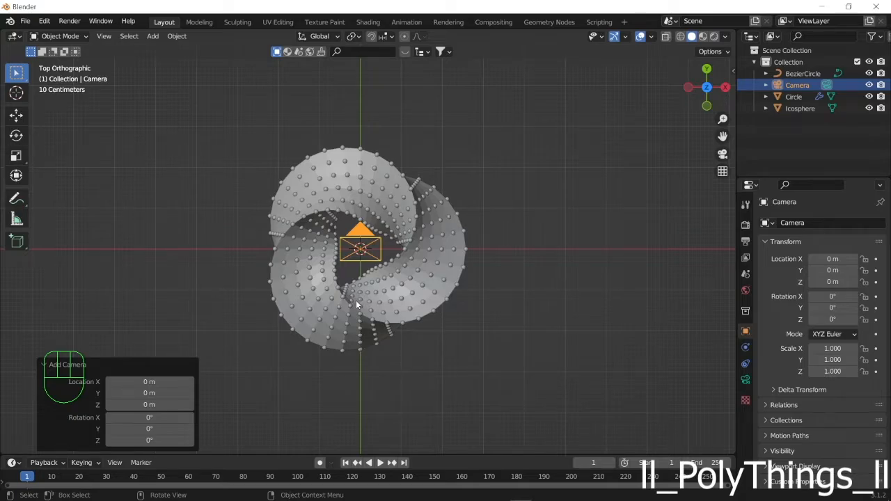
click(103, 37)
mouse_move(139, 193)
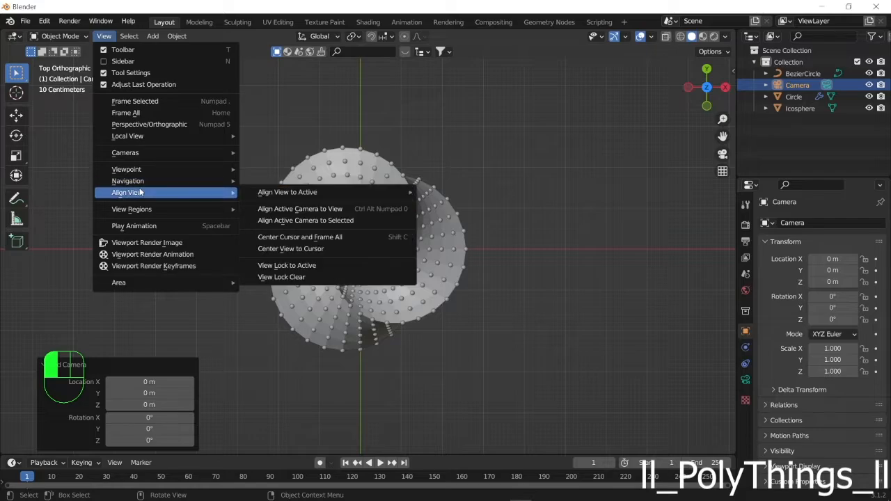
click(338, 210)
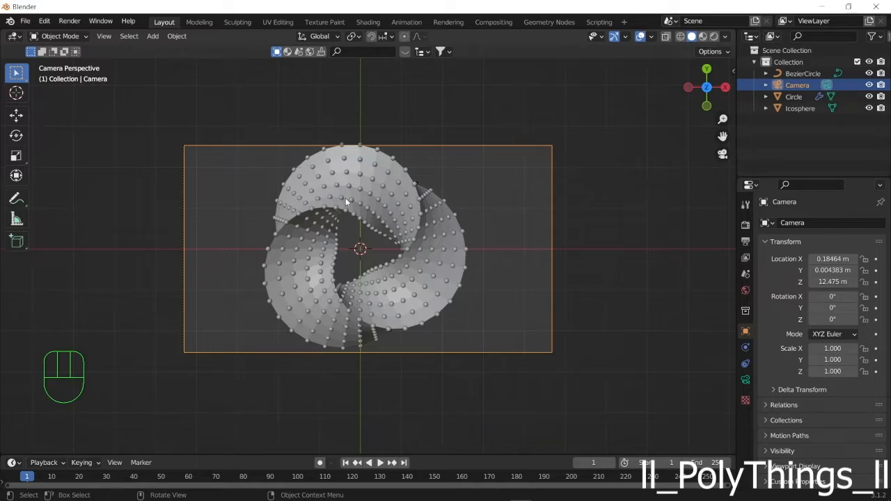
Move the camera about 1.738 m up along Z and about -0.256 m along X to centre the ring in frame
key(g)
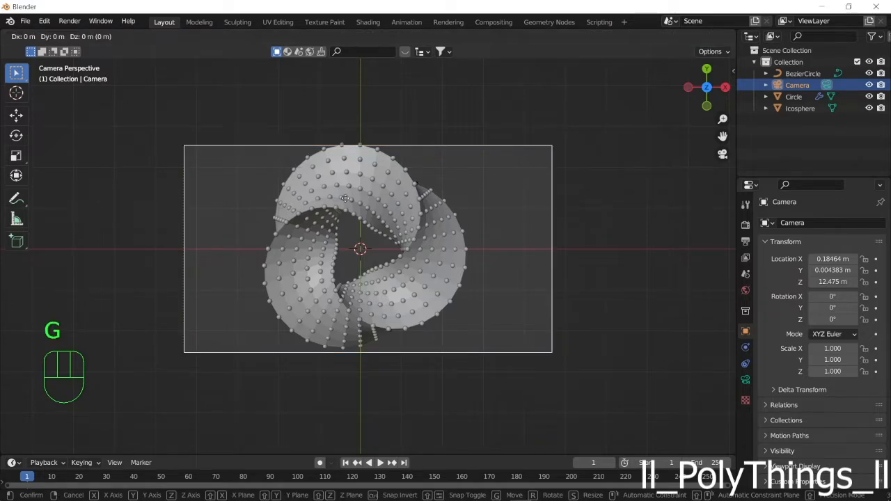
key(z)
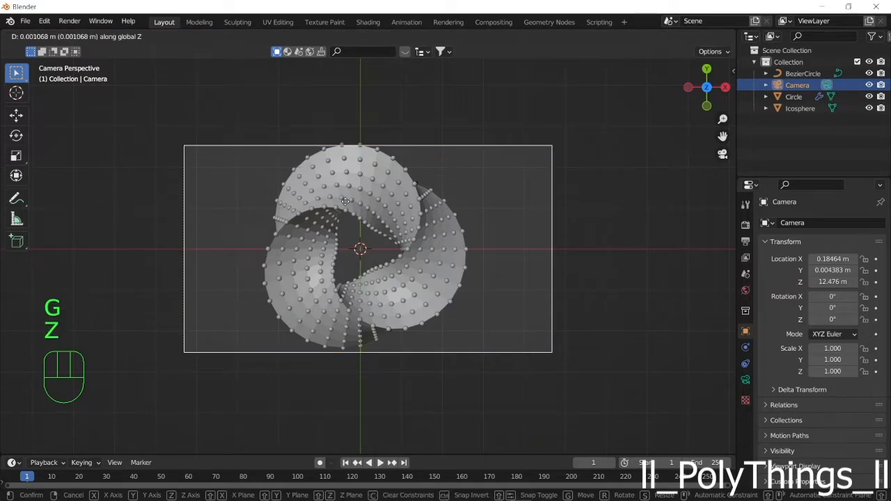
click(360, 250)
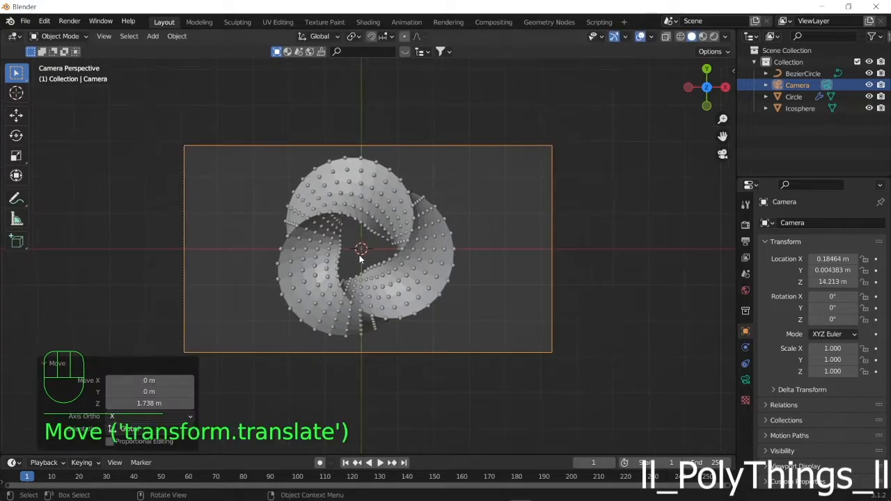
key(g)
key(x)
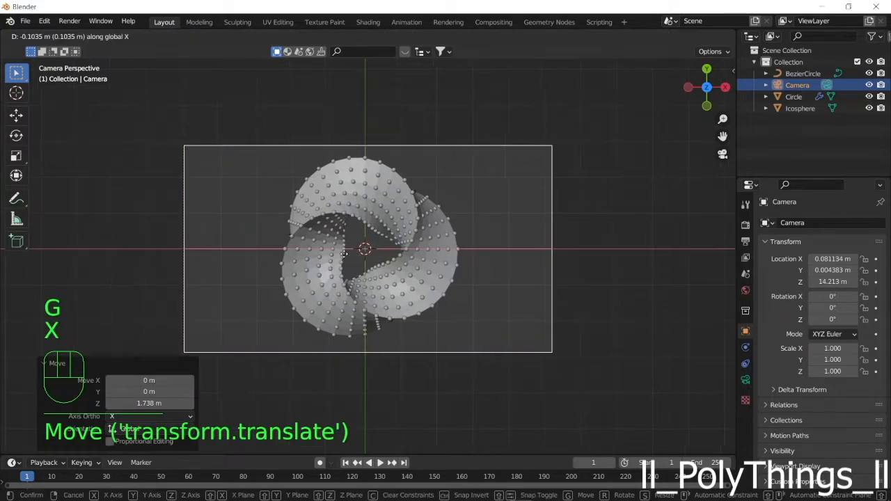
click(337, 252)
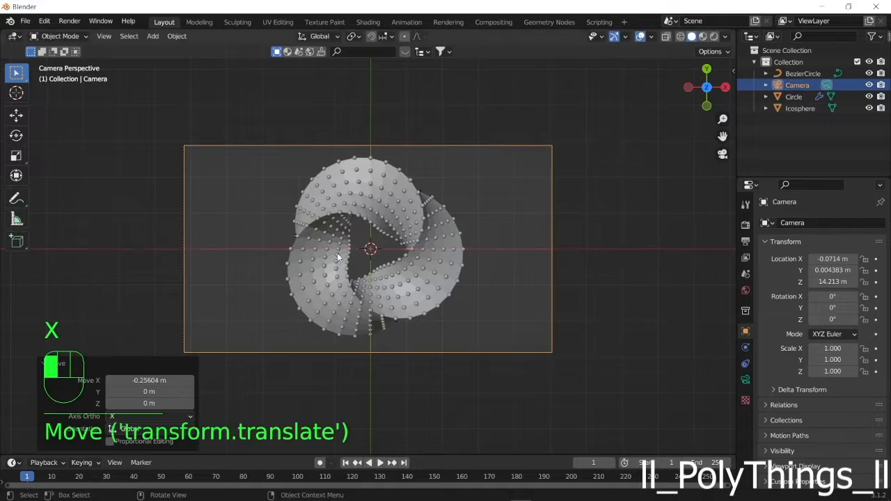
Select the twisted ring and insert rotation keyframes at frame 1 with all angles at 0°
click(419, 263)
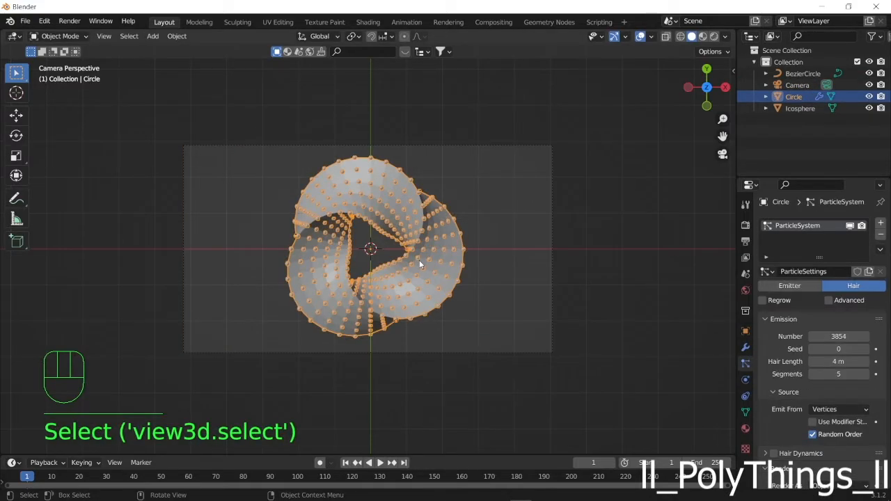
click(745, 330)
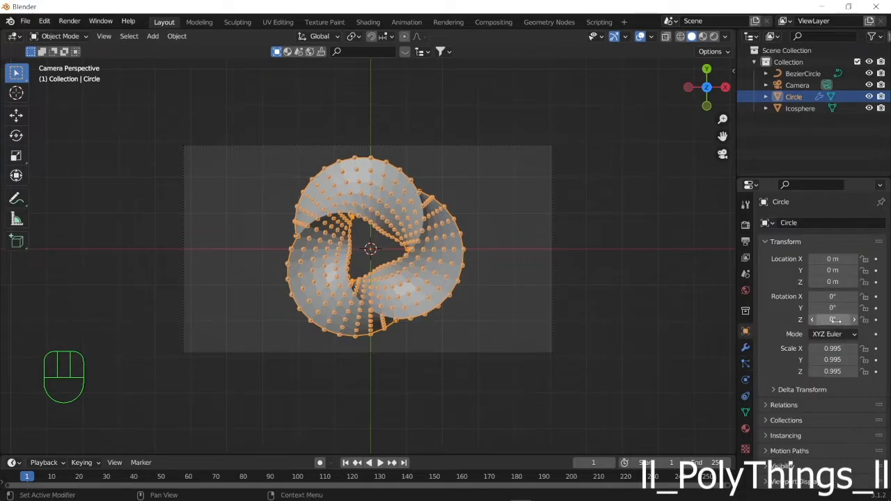
right_click(835, 320)
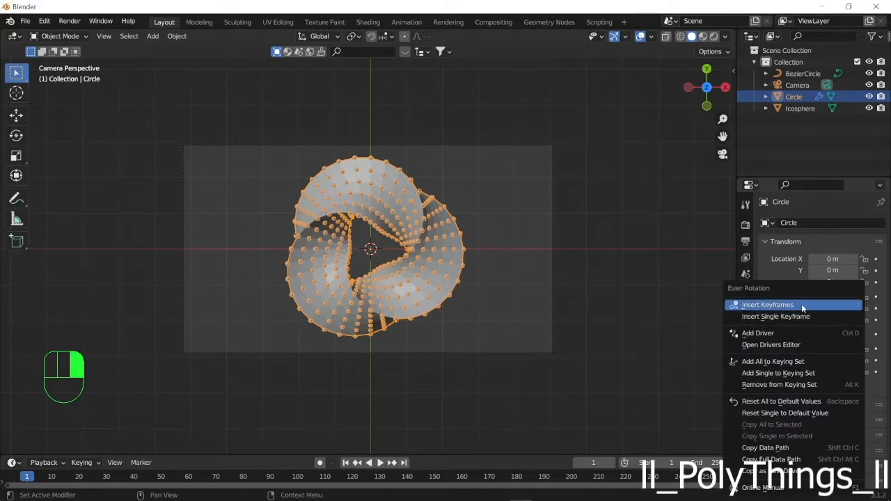
click(773, 307)
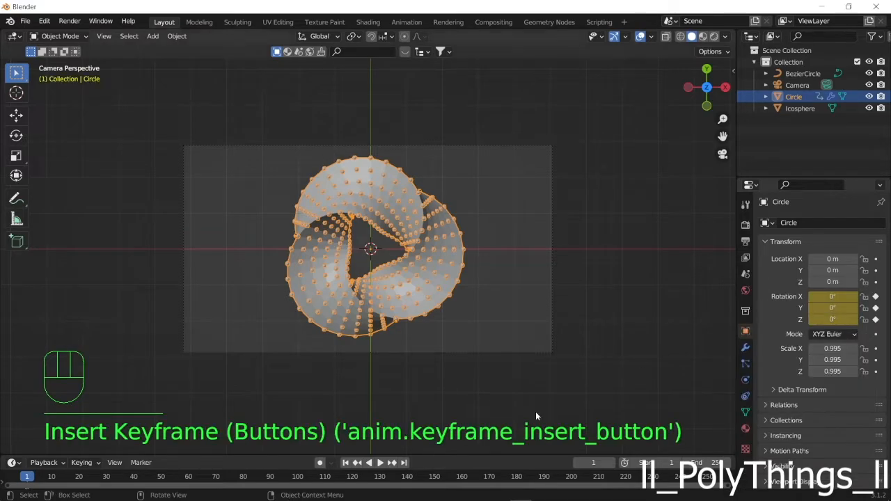
At frame 120, set the ring's Z rotation to 360° and insert rotation keyframes
drag(479, 453, 485, 382)
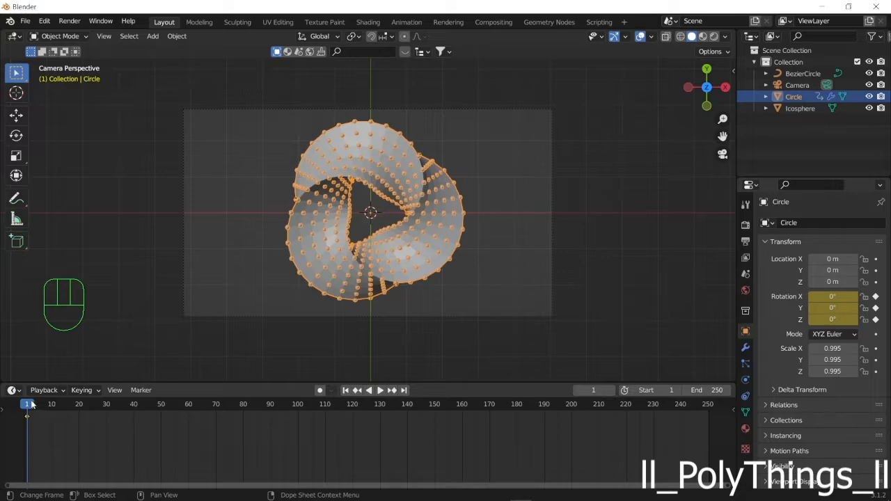
drag(32, 405, 352, 415)
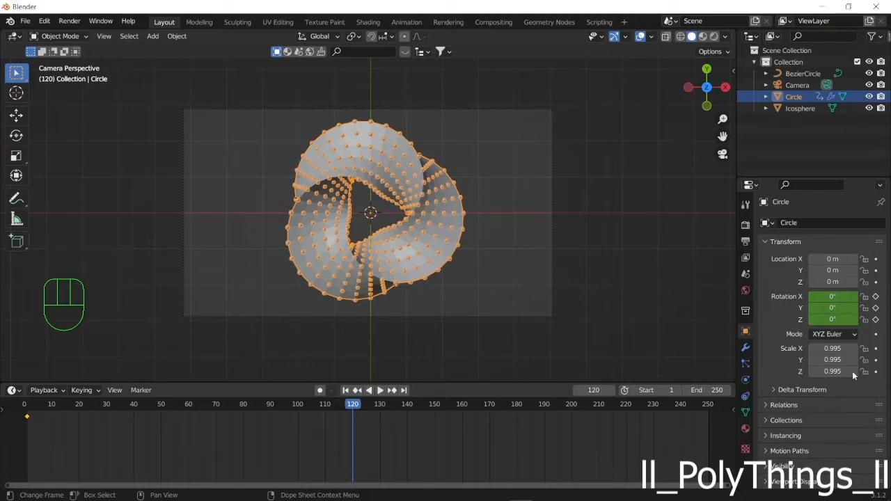
click(842, 318)
key(BackSpace)
text(3)
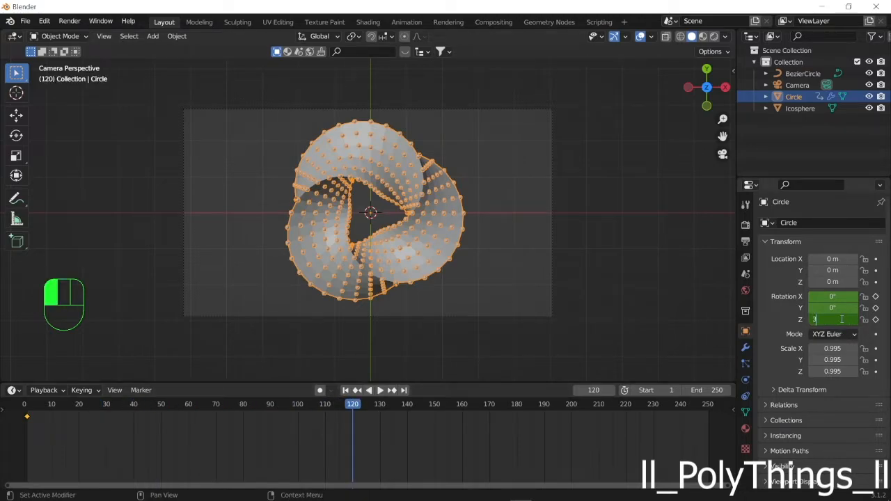
text(60)
key(Return)
right_click(841, 319)
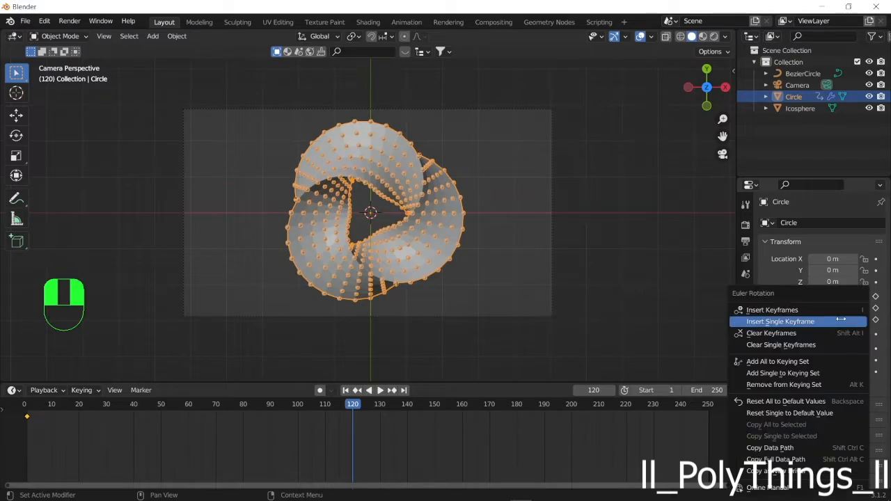
click(839, 309)
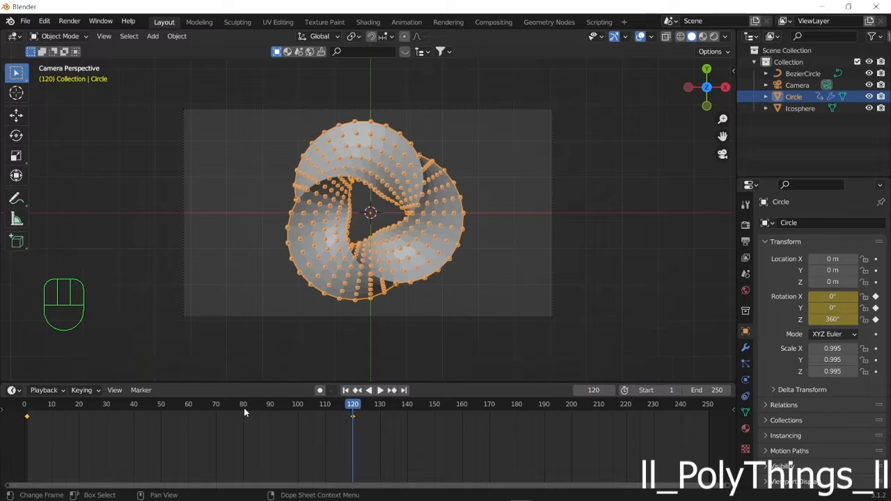
Set the animation's end frame to 120, play the ring's rotation and deselect the ring
click(704, 391)
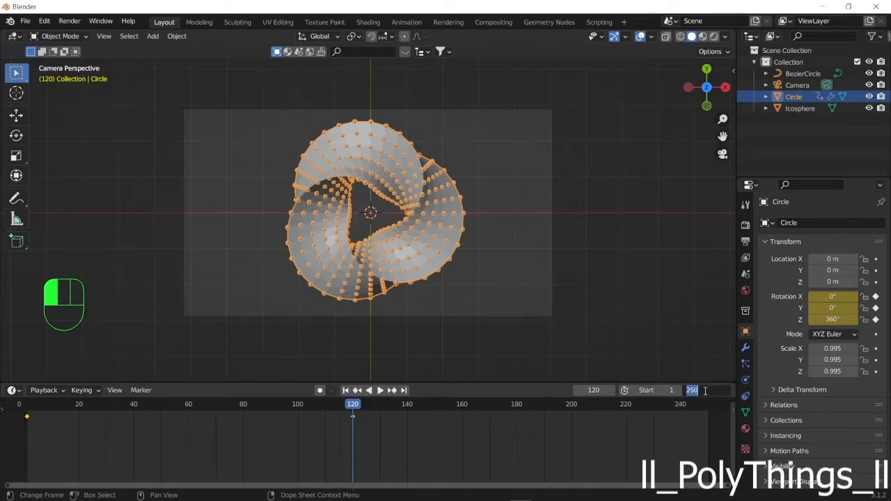
key(BackSpace)
text(120)
key(Return)
key(space)
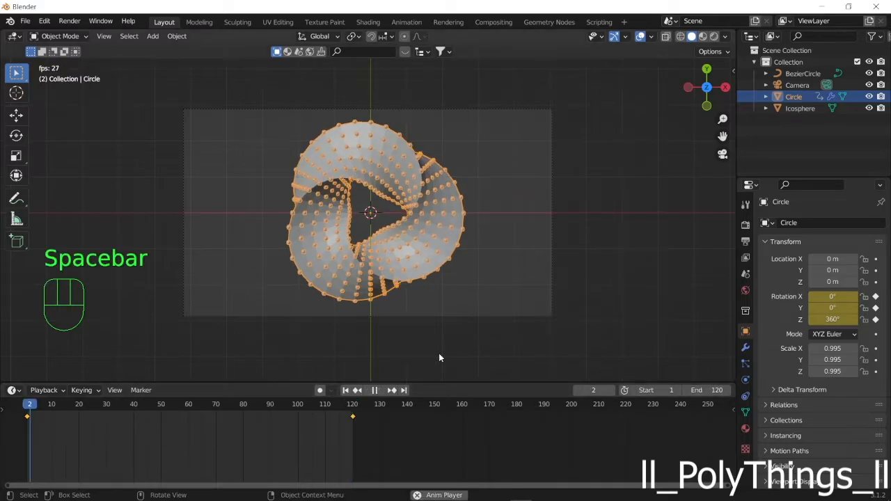
scroll(437, 314, up, 2)
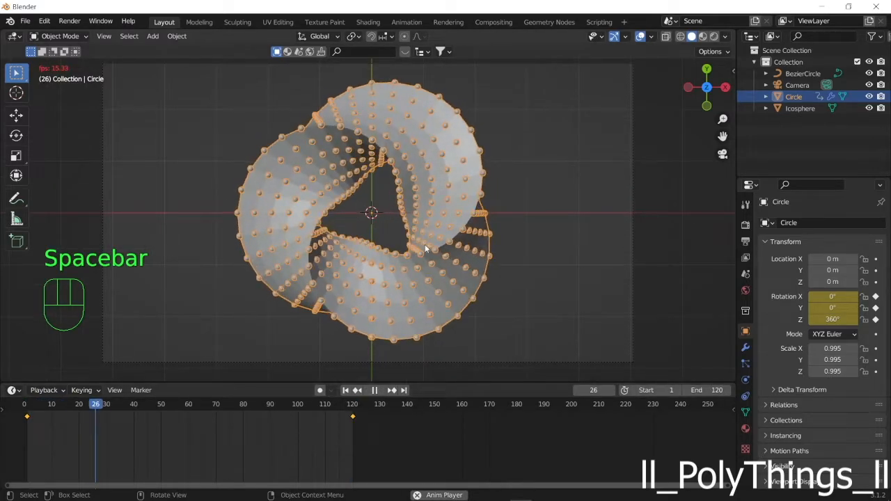
click(635, 224)
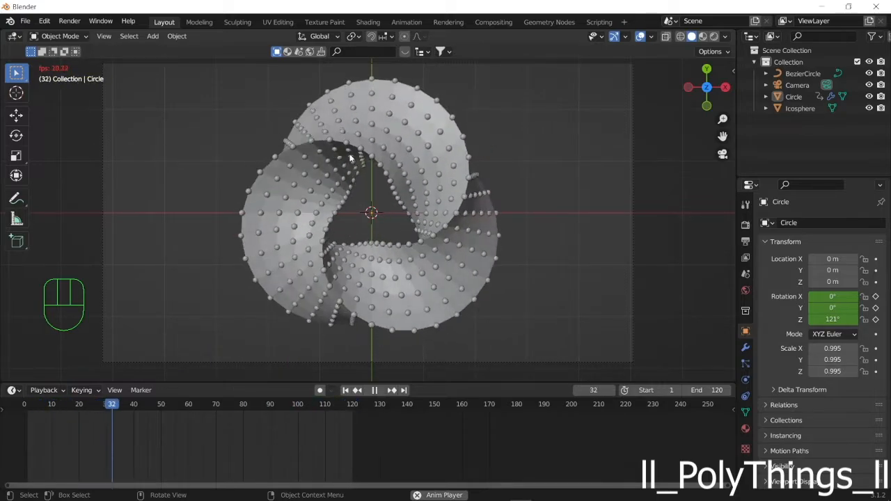
Enable hair regrowth (Regrow) in the twisted ring's particle system and stop the animation playback
click(745, 364)
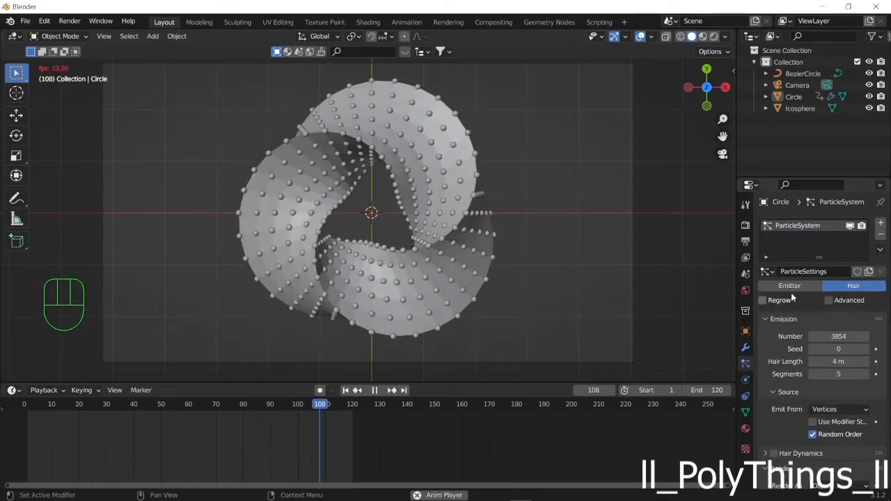
scroll(803, 332, down, 2)
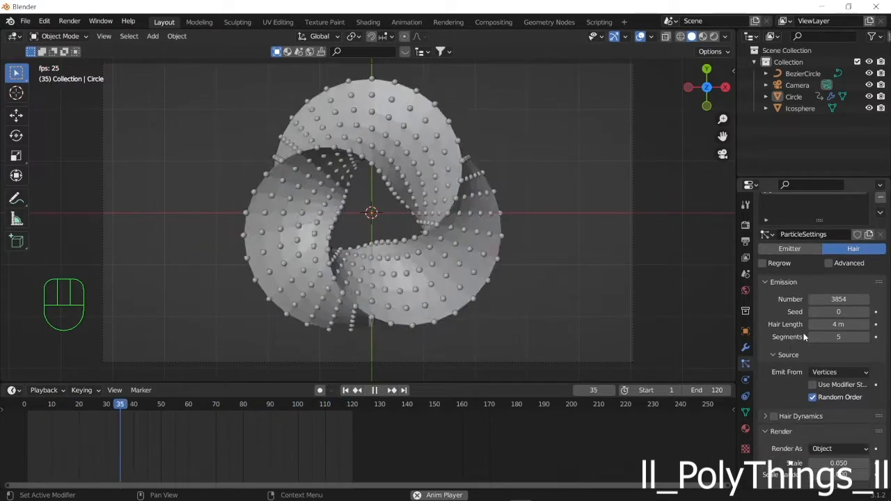
click(764, 263)
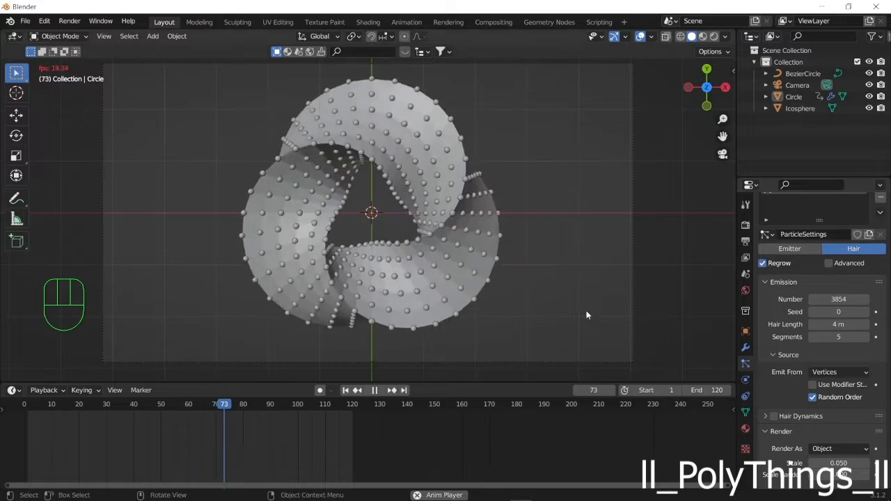
scroll(631, 279, down, 2)
scroll(629, 280, up, 3)
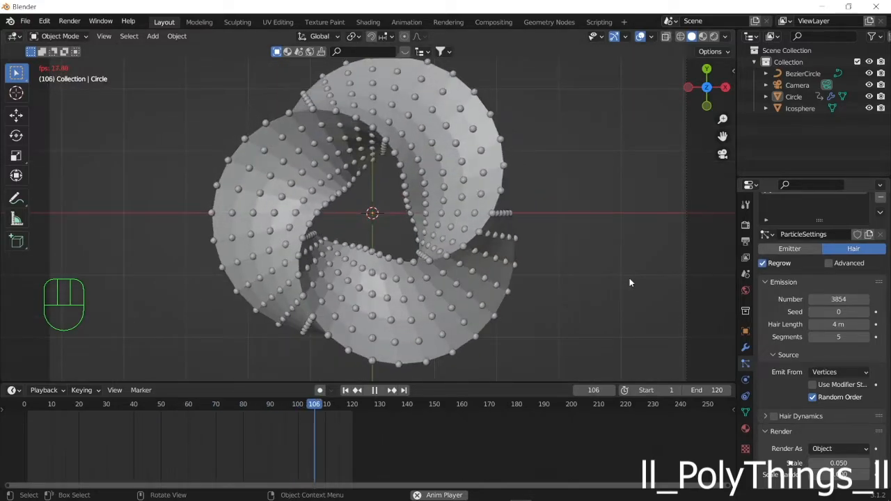
key(space)
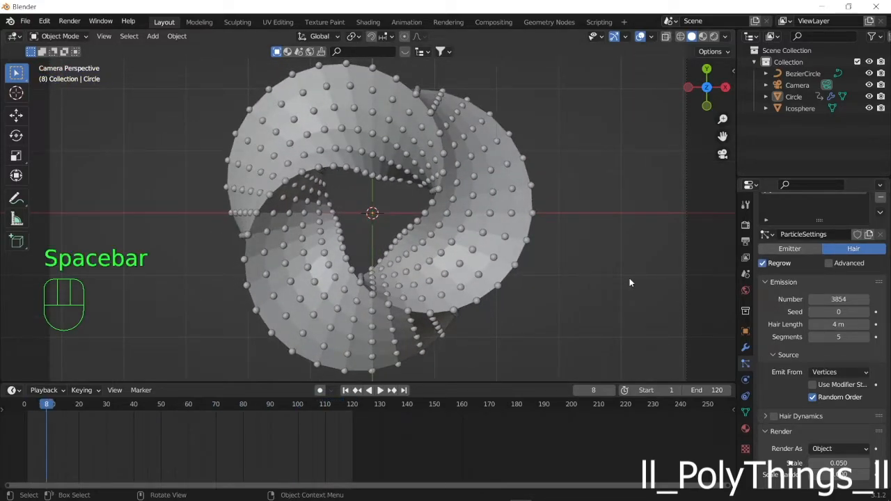
Show the viewport in rendered shading and enable Ambient Occlusion, Bloom and Screen Space Reflections for the render
click(713, 37)
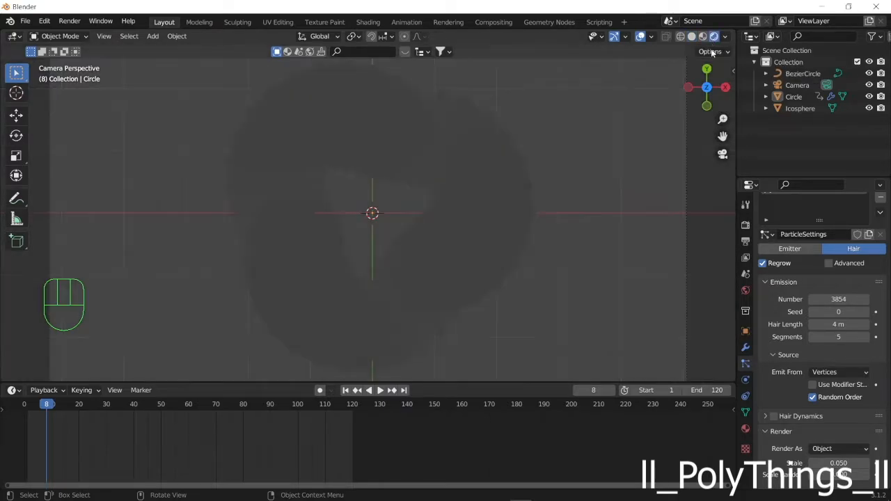
click(745, 225)
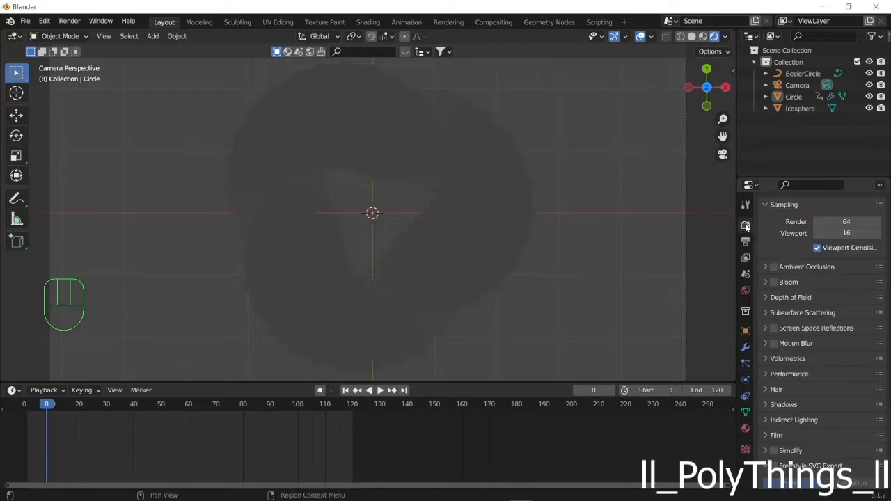
click(774, 266)
click(774, 281)
scroll(575, 291, down, 3)
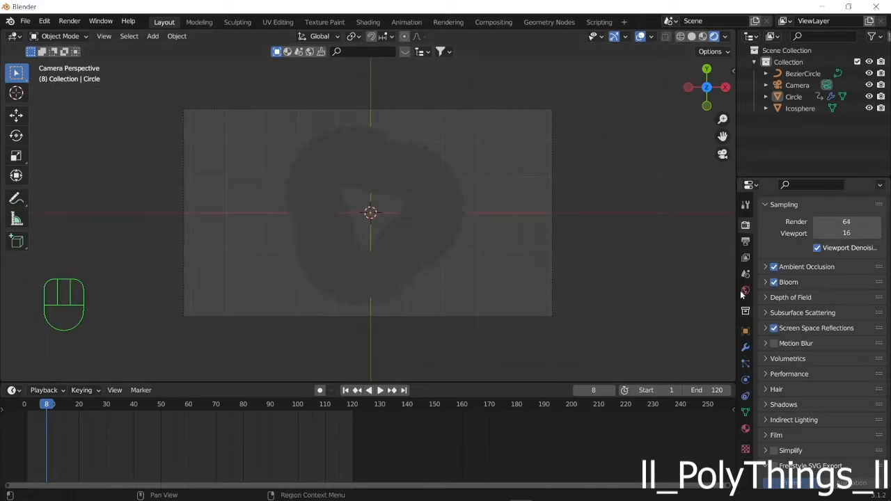
Set the world background strength to 0
click(745, 291)
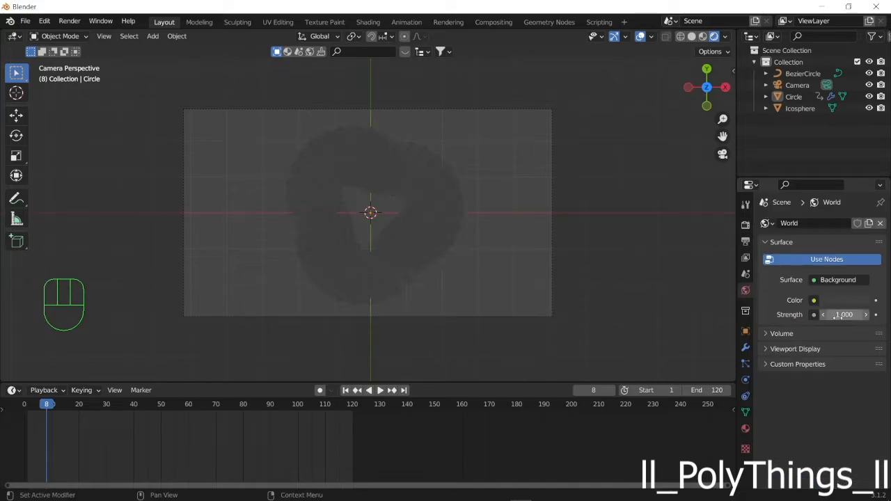
click(837, 315)
key(BackSpace)
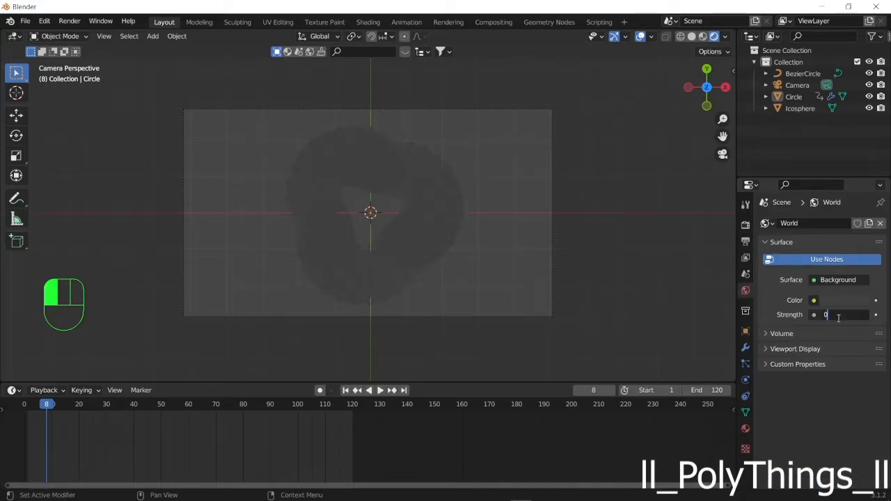
text(0)
key(Return)
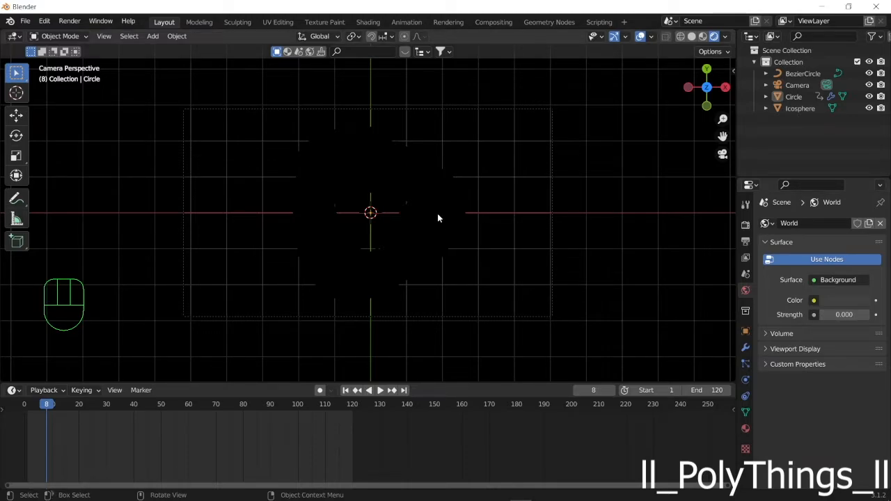
Sketch annotation lines and circles marking three light positions around the ring, and erase them
key(d)
mouse_move(496, 202)
mouse_down()
mouse_move(502, 222)
mouse_move(501, 186)
mouse_move(513, 224)
mouse_move(440, 207)
mouse_move(370, 211)
mouse_move(315, 169)
mouse_move(295, 142)
mouse_move(303, 123)
mouse_move(261, 126)
mouse_up()
mouse_move(370, 211)
mouse_down()
mouse_move(294, 279)
mouse_move(294, 295)
mouse_move(261, 254)
mouse_up()
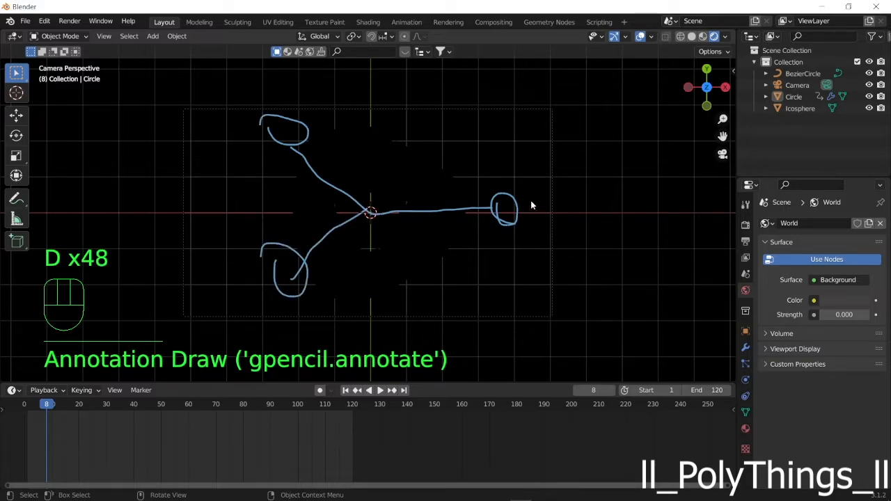
mouse_move(535, 201)
mouse_down()
mouse_move(541, 190)
mouse_move(547, 221)
mouse_move(560, 218)
mouse_up()
mouse_move(235, 113)
mouse_down()
mouse_move(247, 106)
mouse_move(262, 122)
mouse_up()
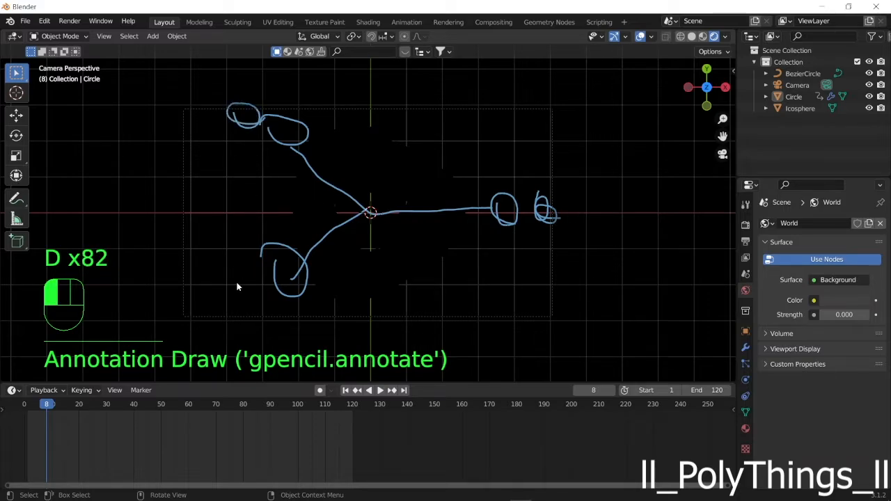
drag(237, 287, 246, 293)
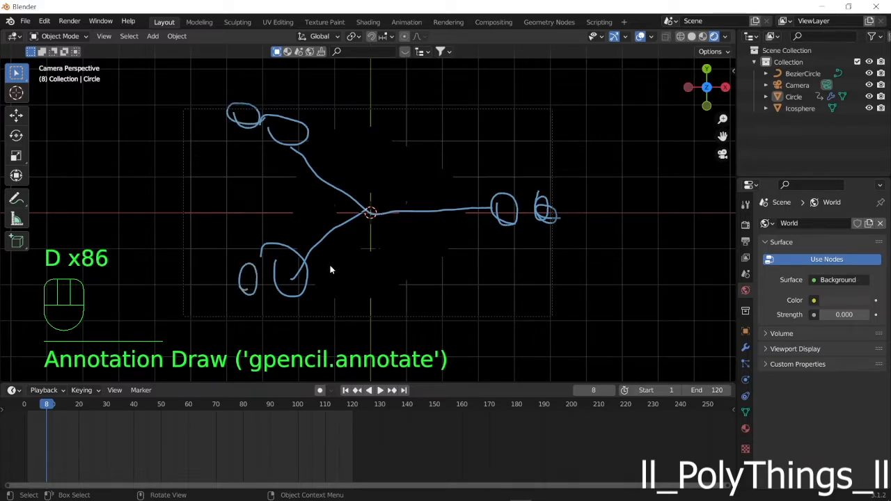
mouse_move(331, 270)
right_down()
mouse_move(358, 228)
mouse_move(358, 267)
mouse_move(246, 290)
mouse_move(465, 224)
mouse_move(381, 214)
mouse_move(583, 204)
mouse_move(426, 220)
mouse_move(436, 196)
mouse_move(279, 149)
mouse_move(367, 173)
mouse_move(219, 121)
mouse_move(239, 93)
mouse_move(232, 115)
right_up()
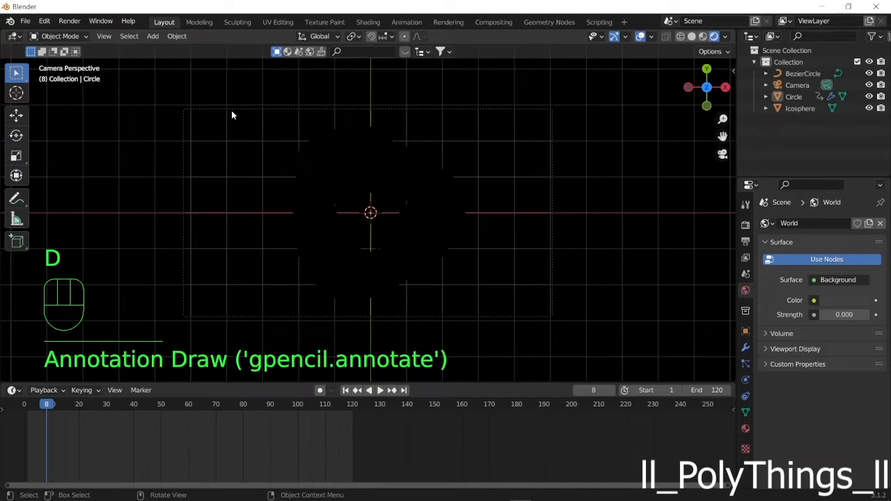
Add a point light and move it about 5.05 m along X, to the edge of the camera frame
key(shift+a)
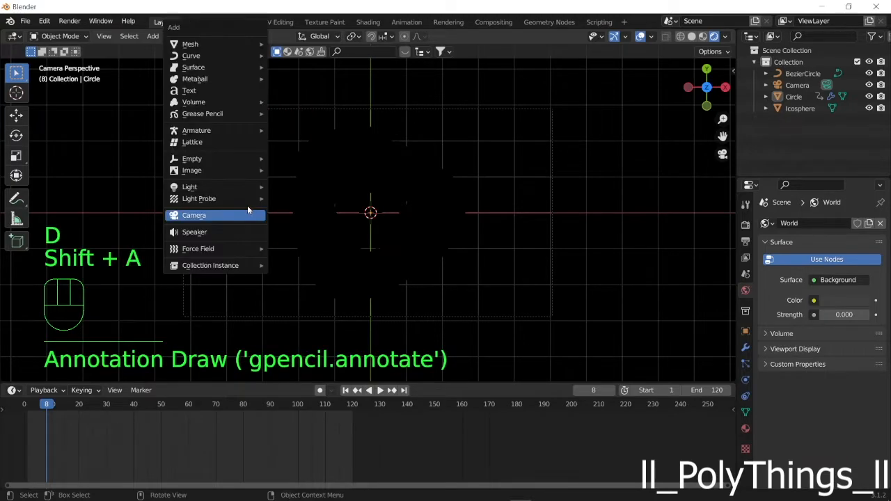
mouse_move(197, 188)
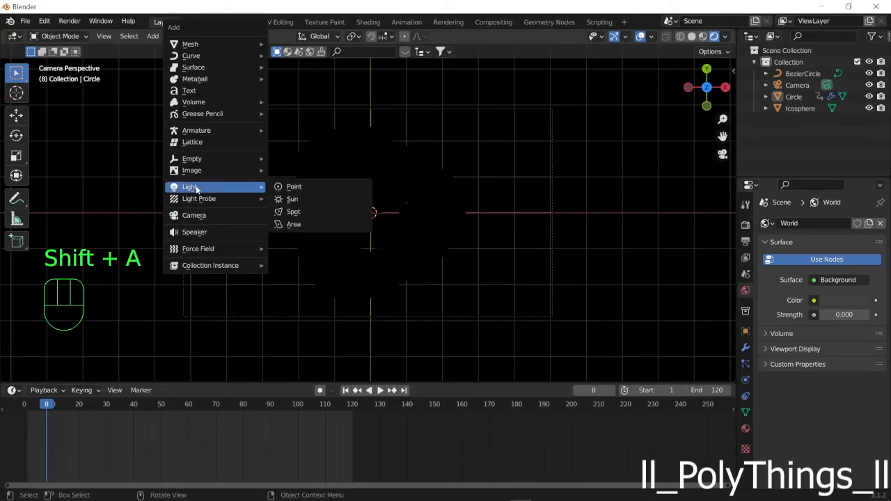
click(340, 189)
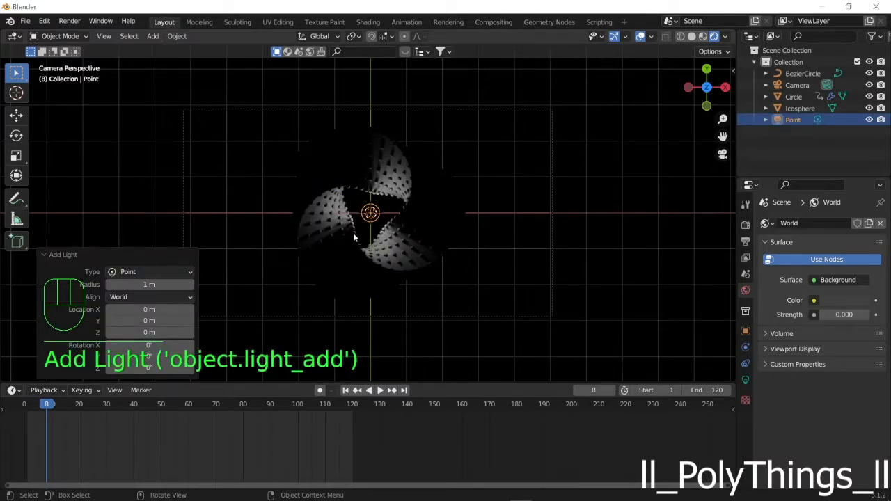
key(g)
key(x)
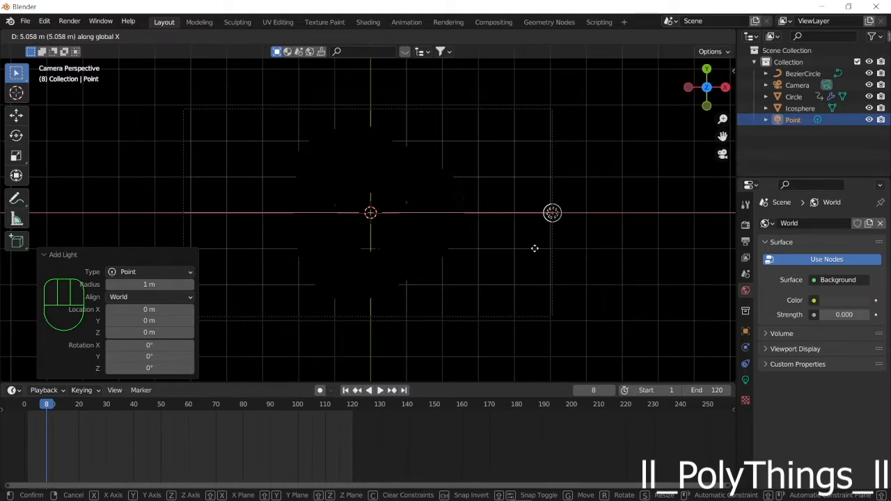
click(534, 249)
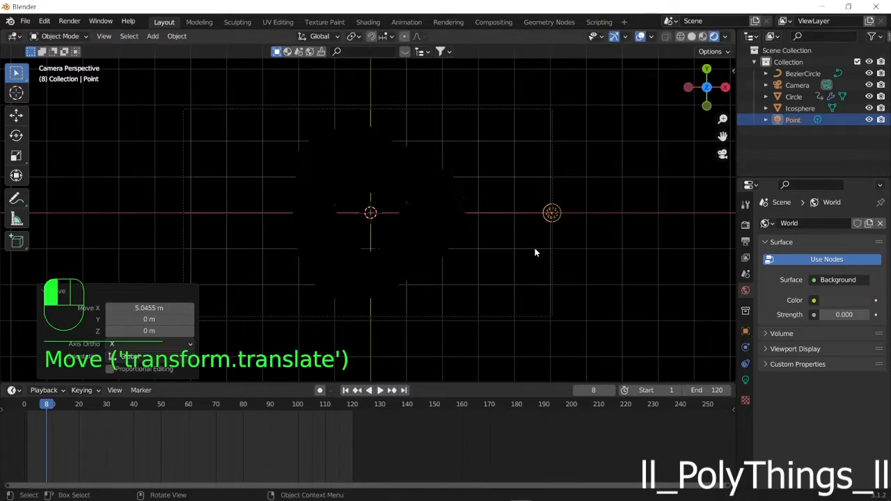
Set the point light's power to 500 W
click(744, 380)
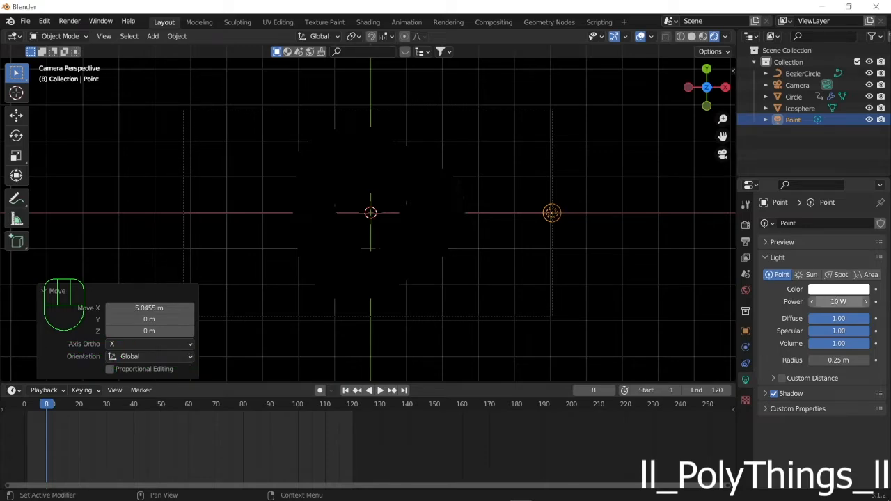
click(833, 301)
text(500)
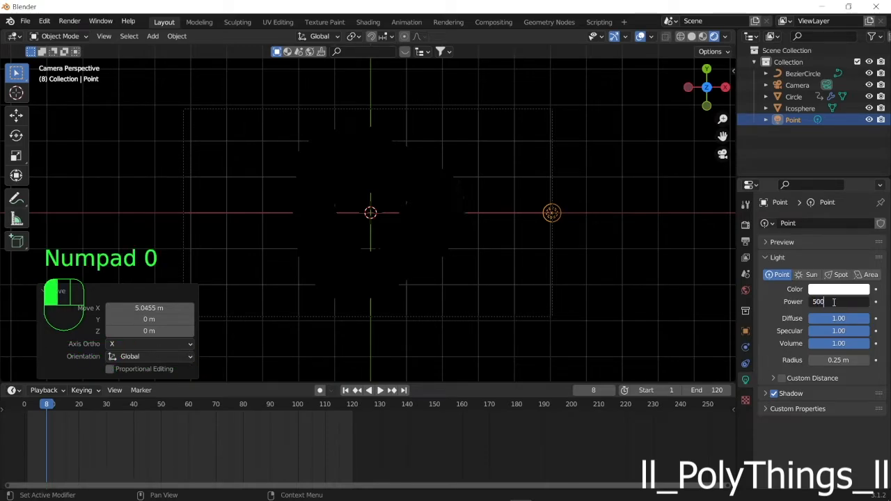
key(Return)
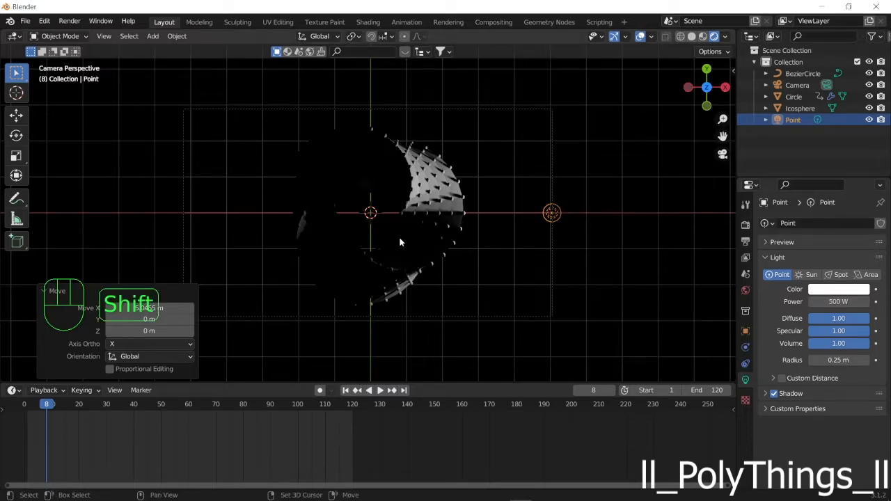
Add an area light and move it about -4.45 m along X and 2.49 m along Y
key(shift+a)
mouse_move(400, 241)
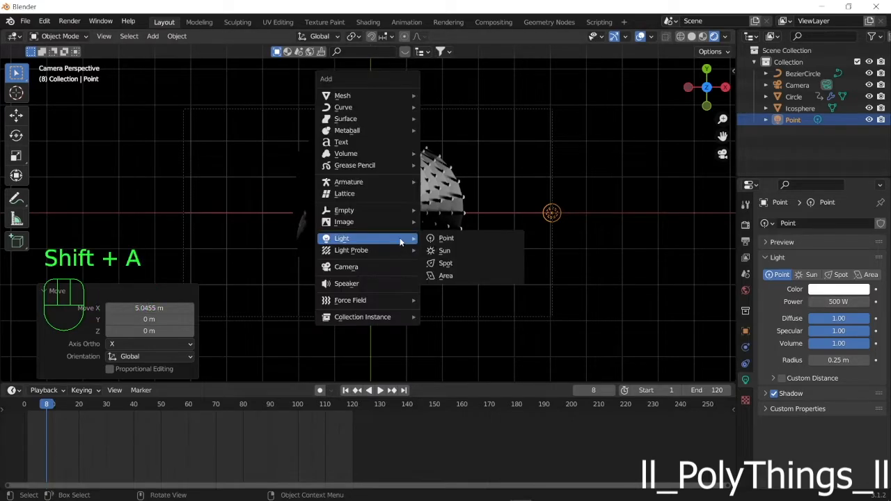
click(441, 277)
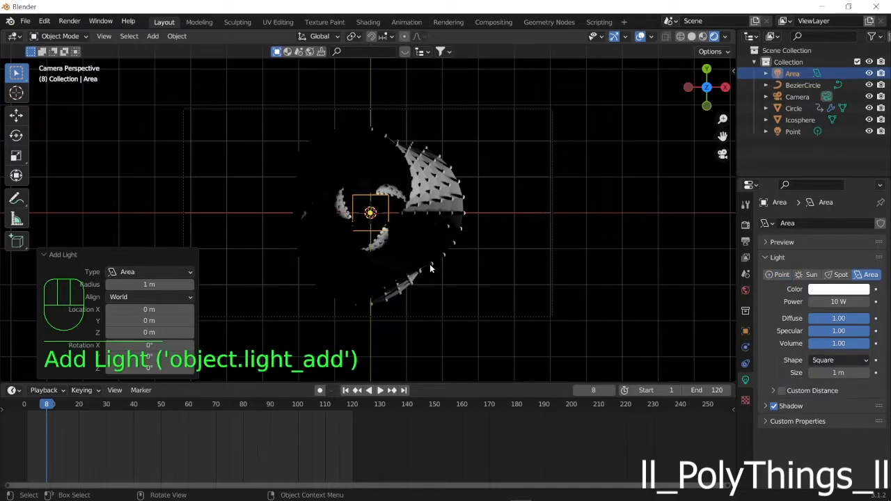
key(g)
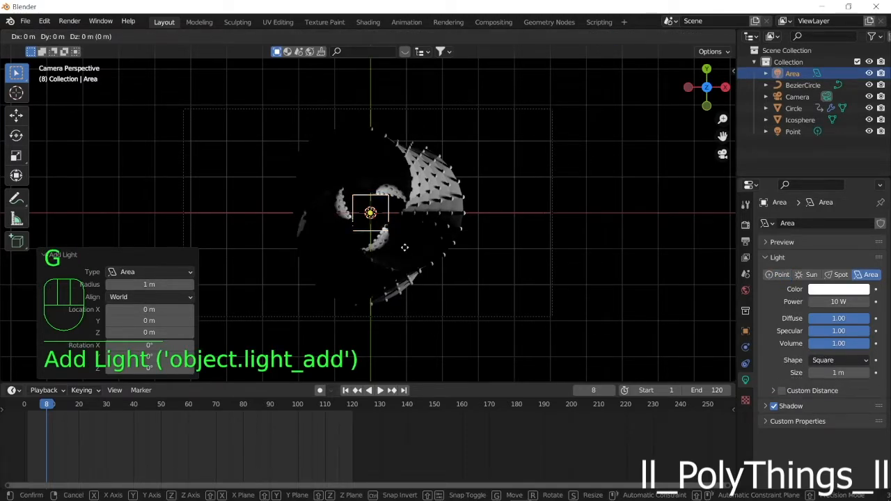
key(x)
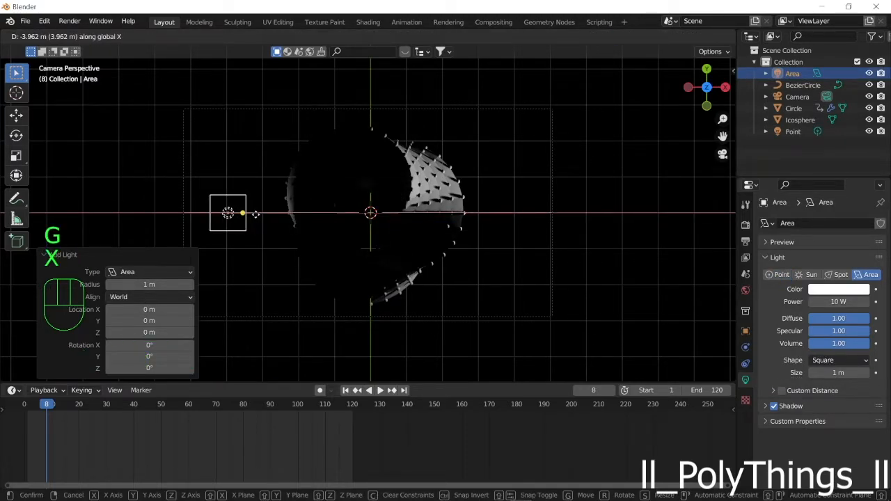
click(244, 208)
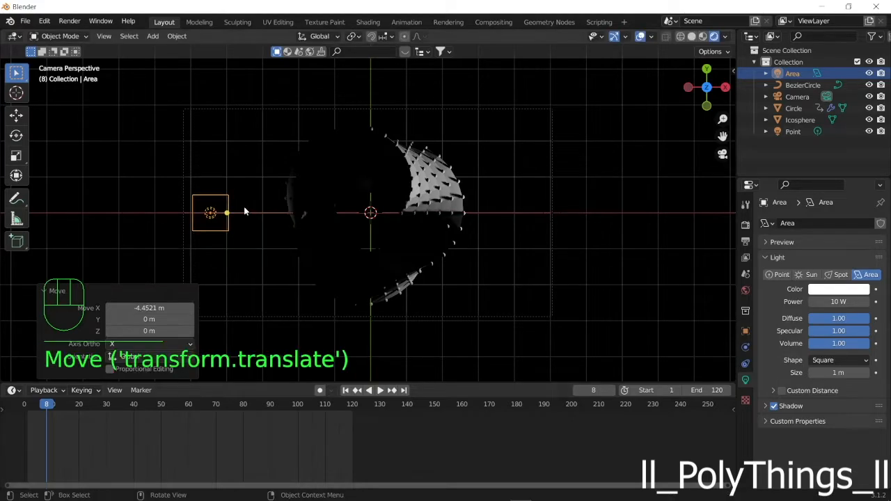
key(g)
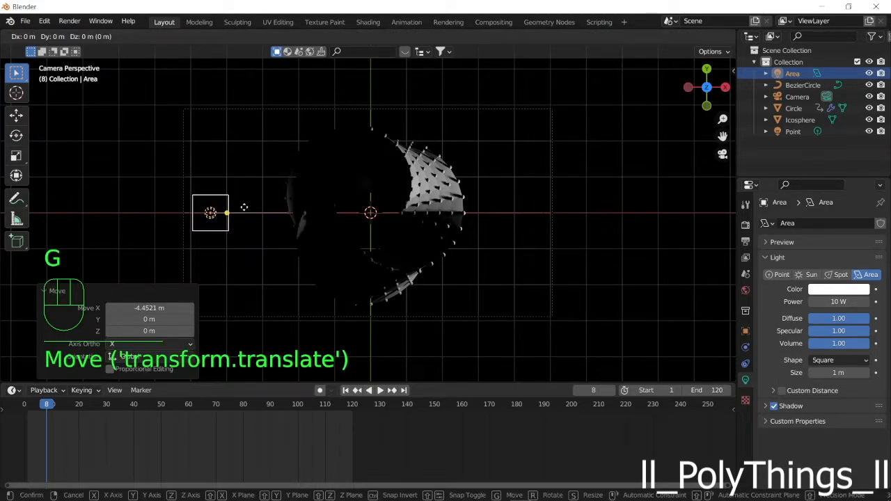
key(y)
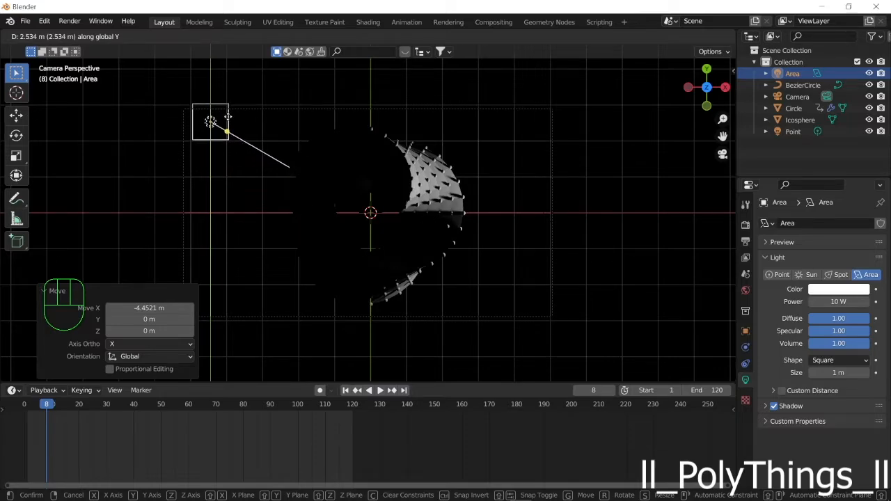
click(229, 122)
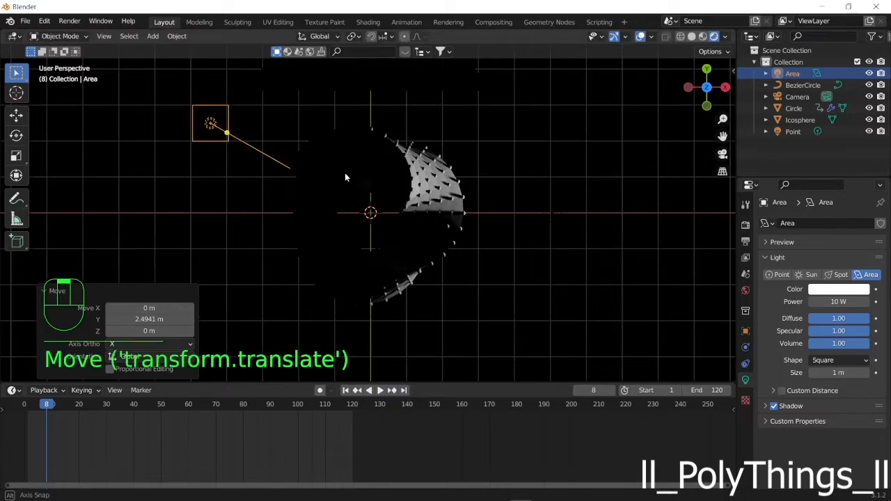
Rotate the area light about -90.2° around the global Y axis so it faces the ring horizontally
middle_drag(344, 172, 727, 97)
click(709, 100)
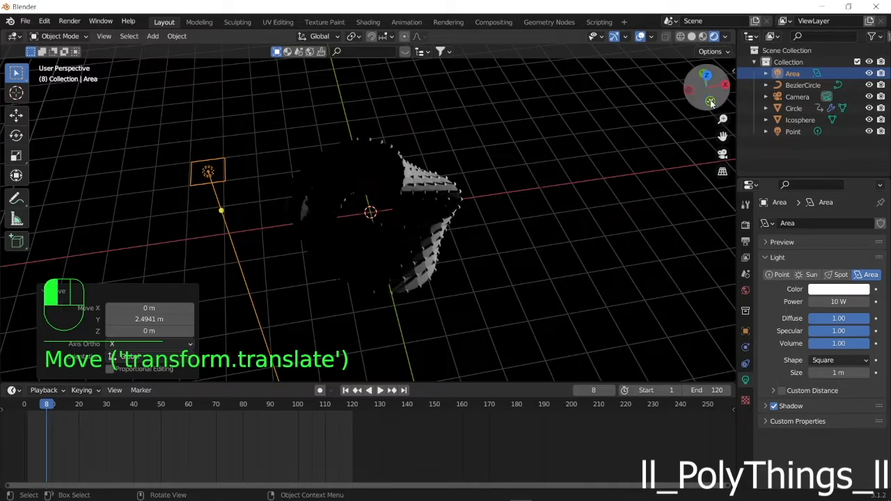
scroll(319, 262, up, 3)
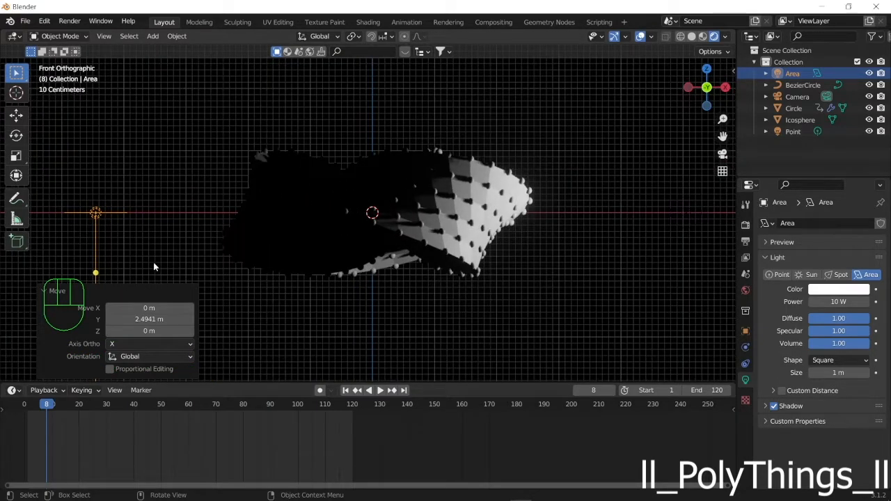
scroll(157, 261, down, 2)
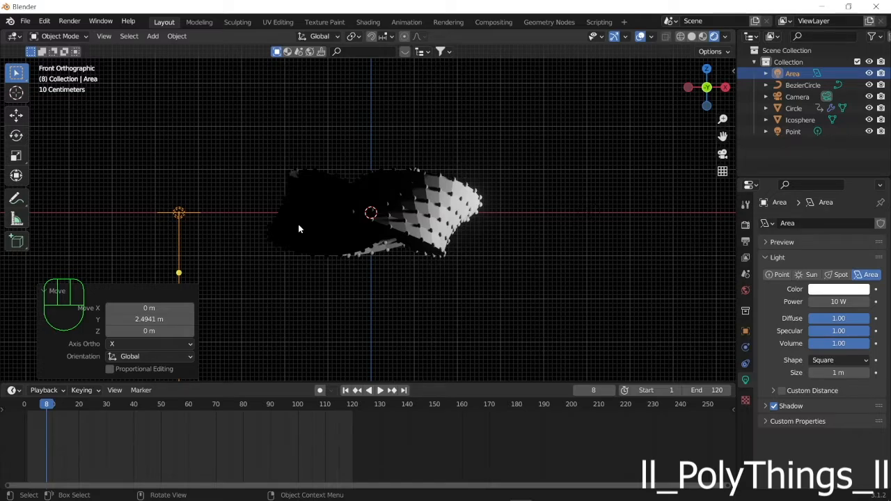
key(r)
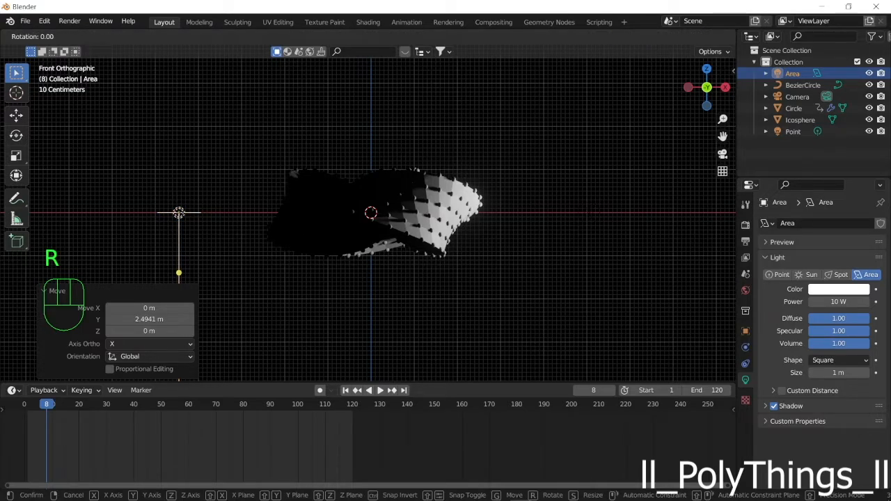
key(y)
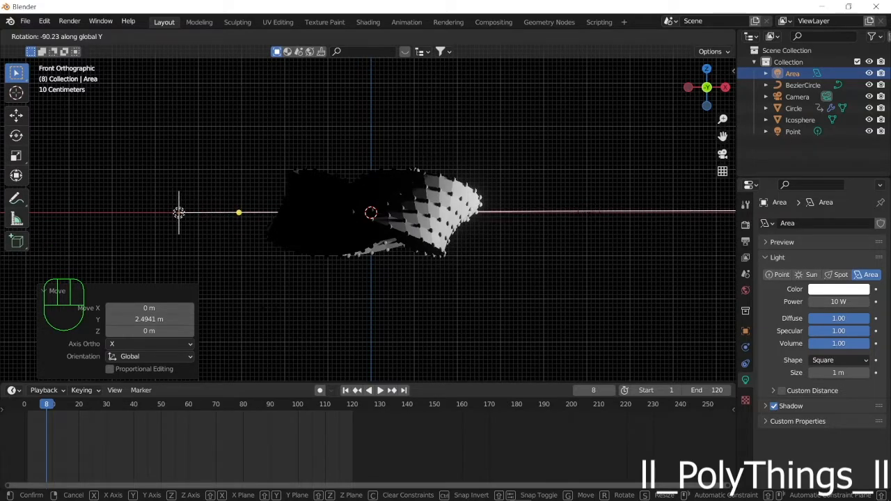
click(268, 308)
Raise the area light about 1.44 m along Z and tilt it about 24.8° around Y, down toward the ring
key(g)
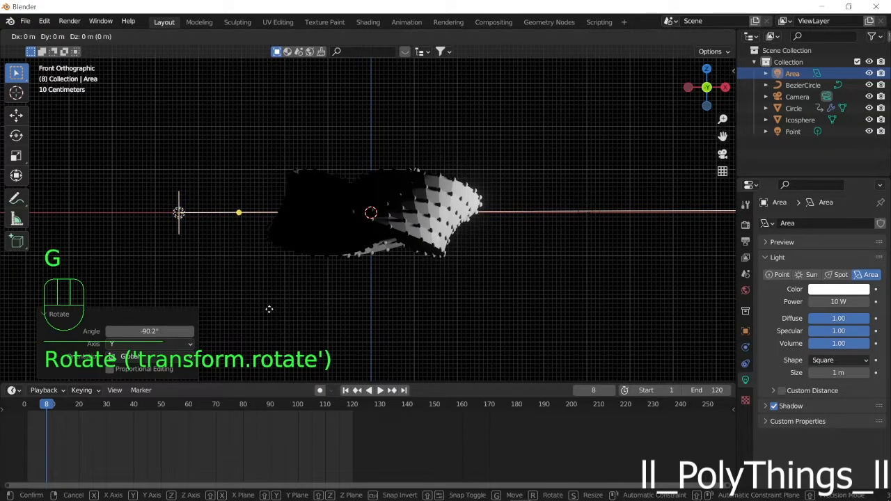
key(z)
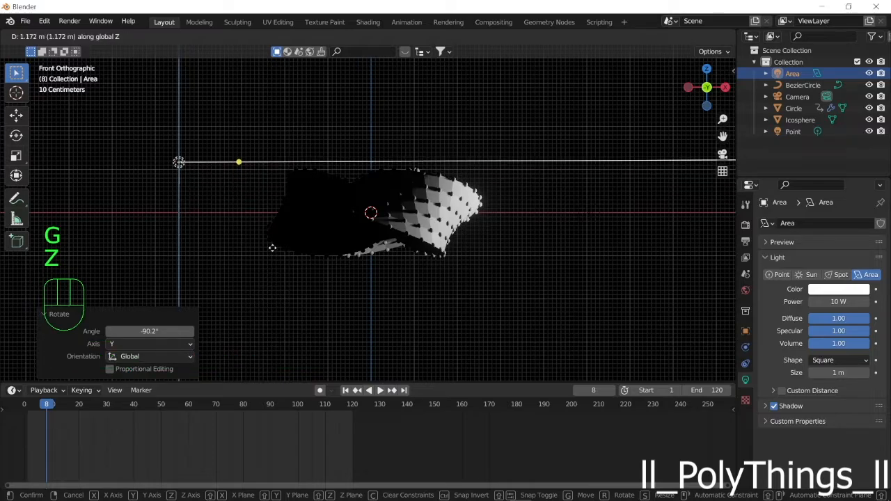
click(271, 245)
key(r)
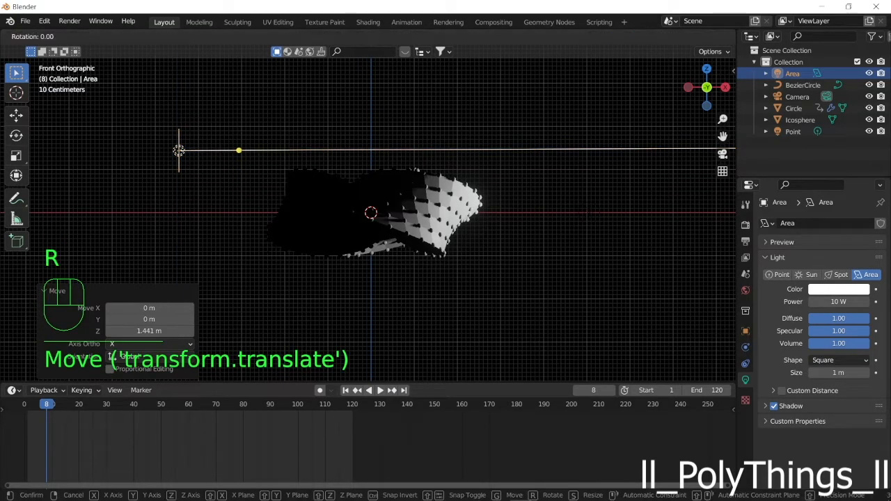
key(y)
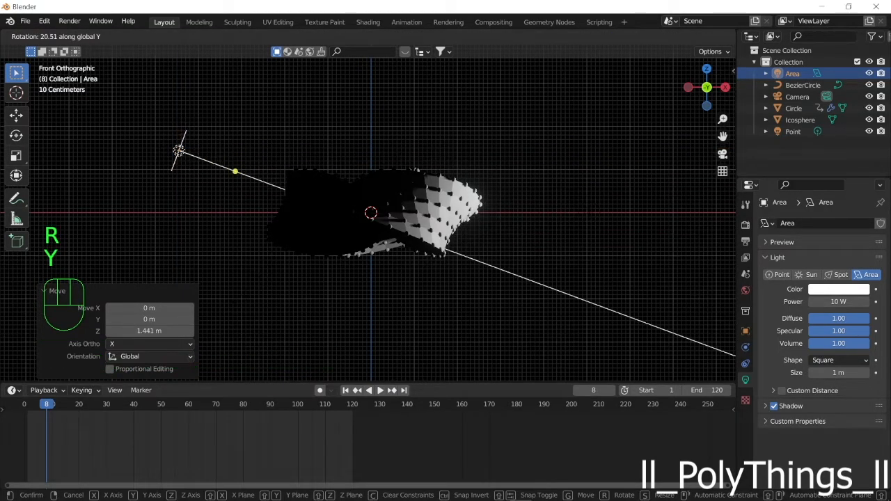
click(238, 307)
Rotate the area light about -27.2° around the global Z axis to aim it at the ring's centre
click(706, 69)
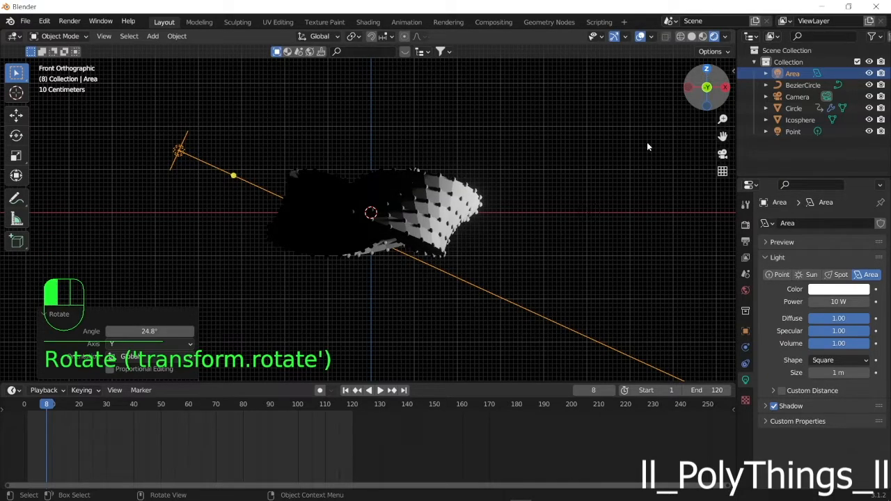
key(r)
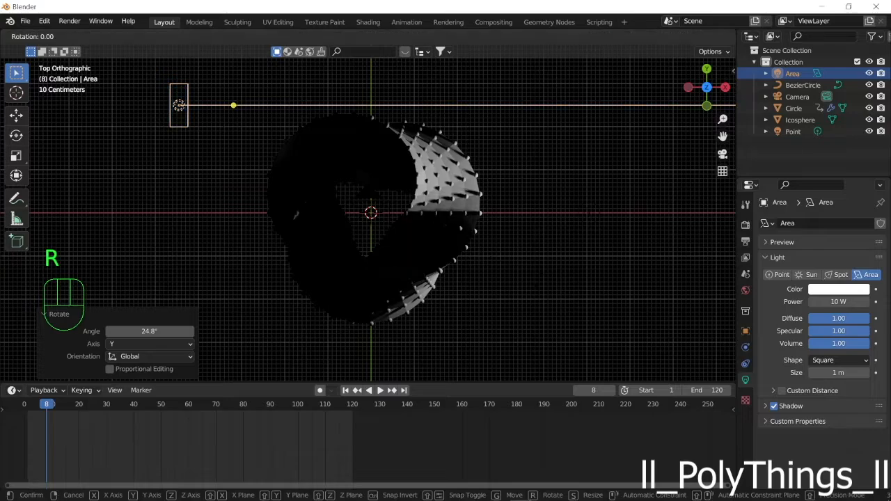
key(z)
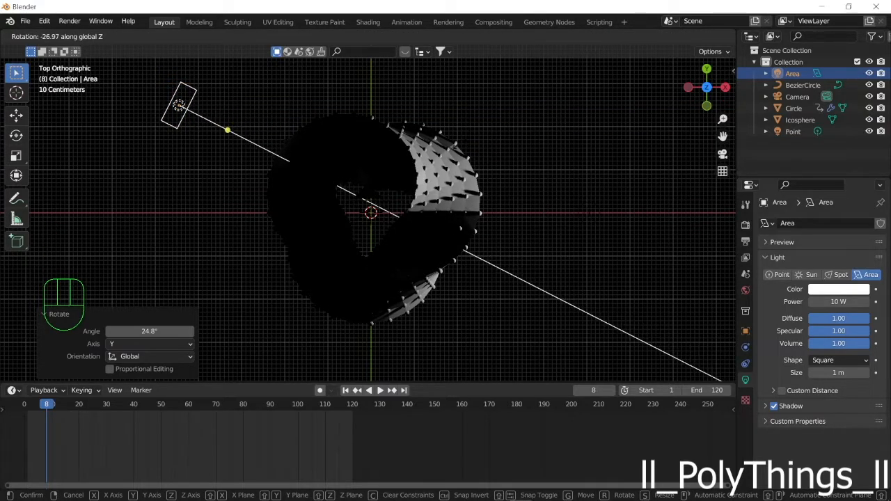
click(459, 146)
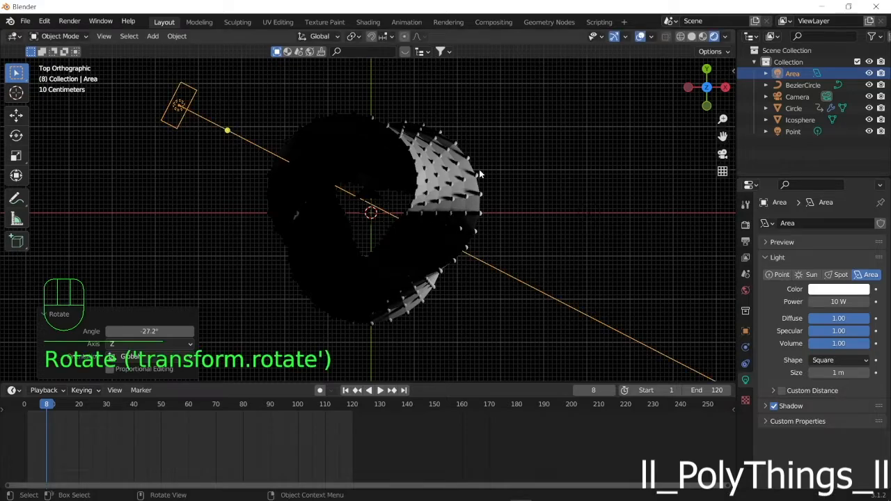
Set the area light's power to 250 W
click(837, 302)
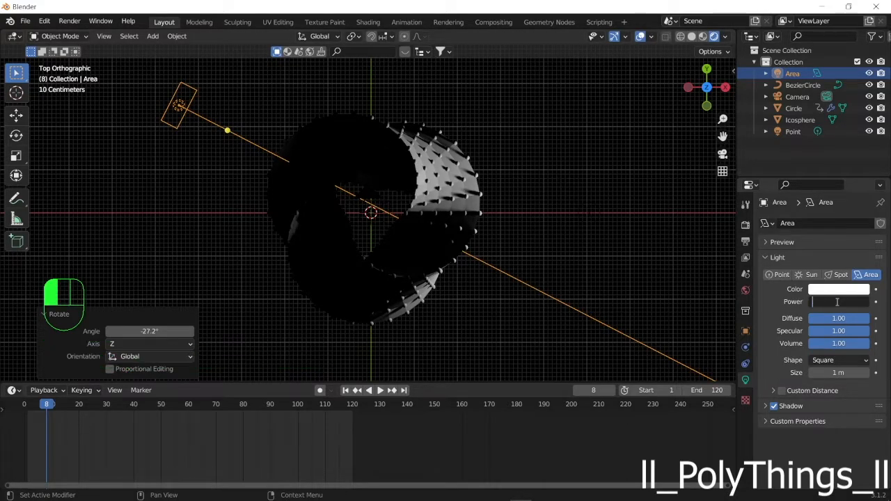
text(250)
key(Return)
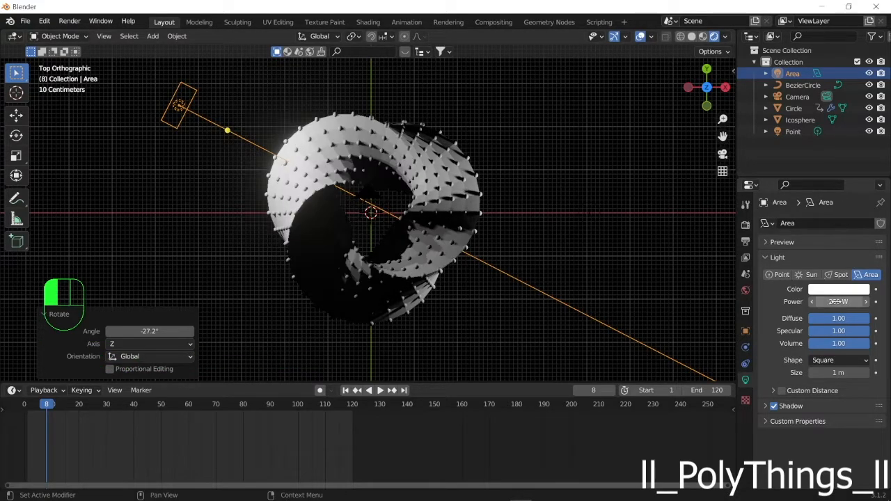
Set the transform pivot point to the 3D Cursor and duplicate the area light, rotating the copy 75° around Z
click(354, 36)
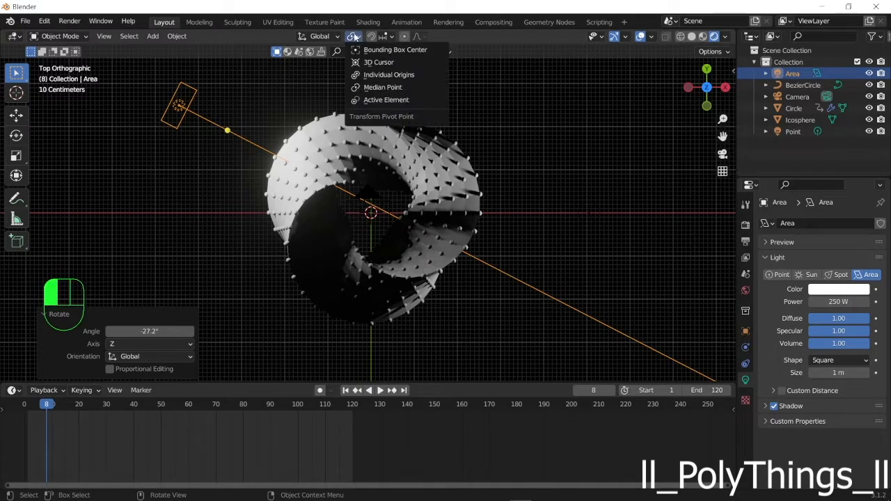
click(376, 63)
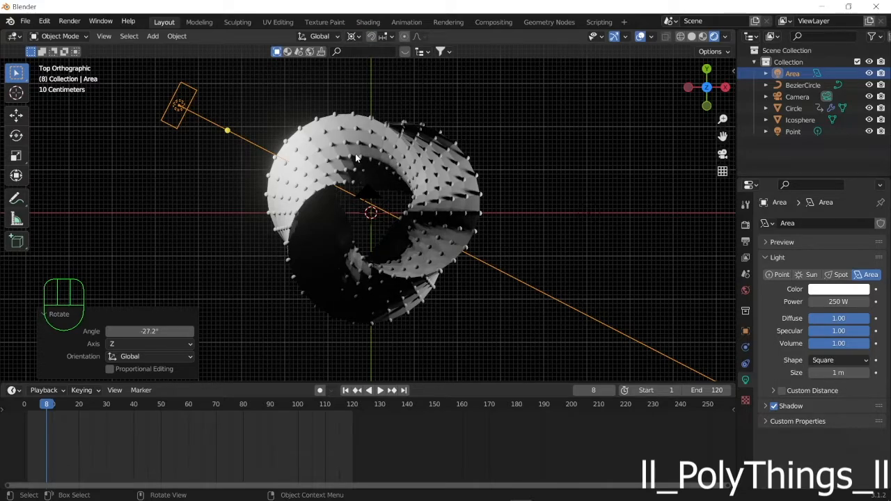
scroll(355, 153, down, 2)
key(shift+d)
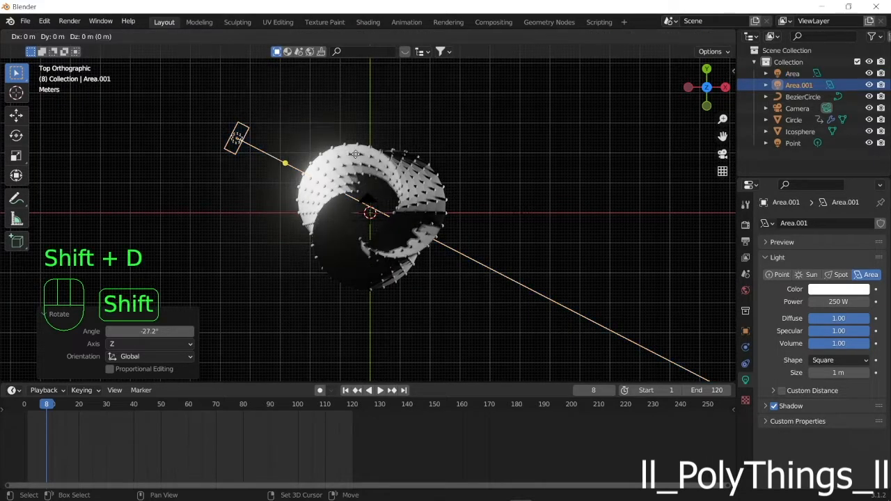
key(r)
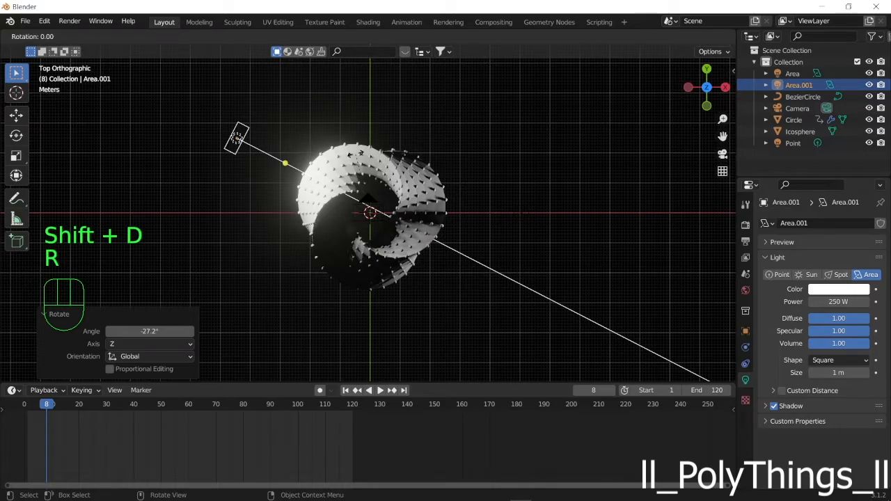
key(z)
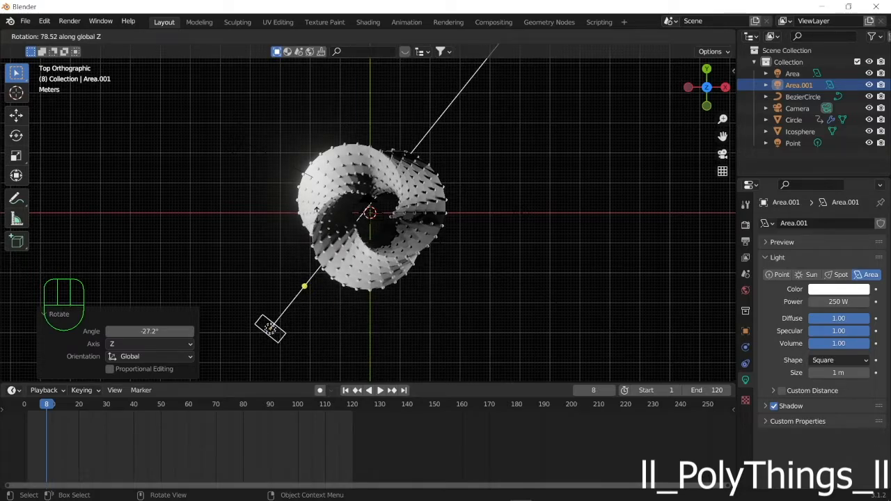
key(ctrl)
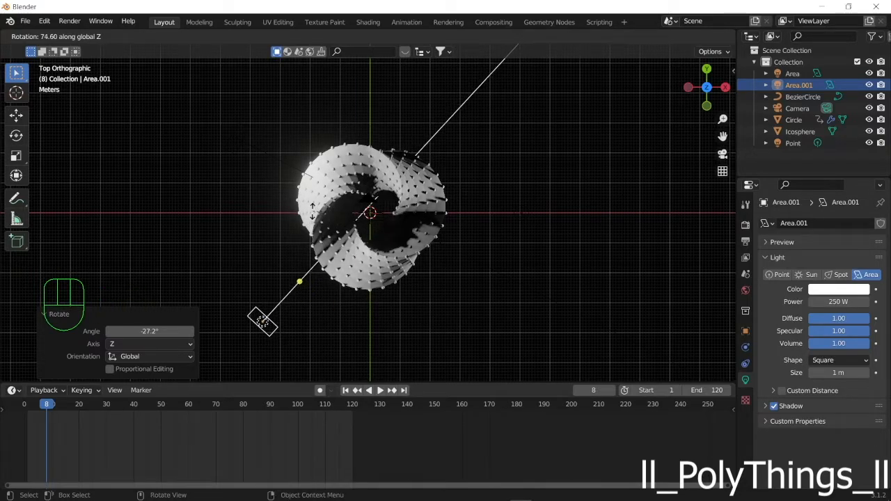
key(ctrl)
ctrl+click(313, 212)
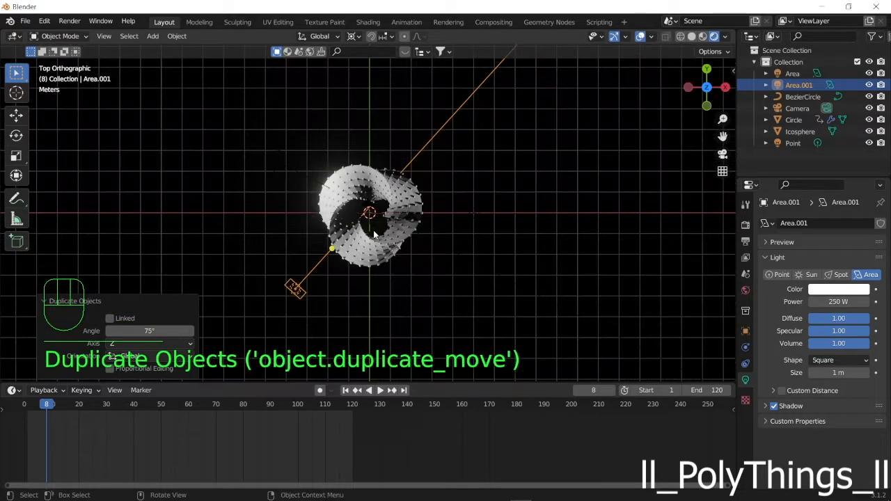
In the camera view, set the original area light's color to yellow-orange with hue 0.100 and saturation 0.932
scroll(373, 230, up, 2)
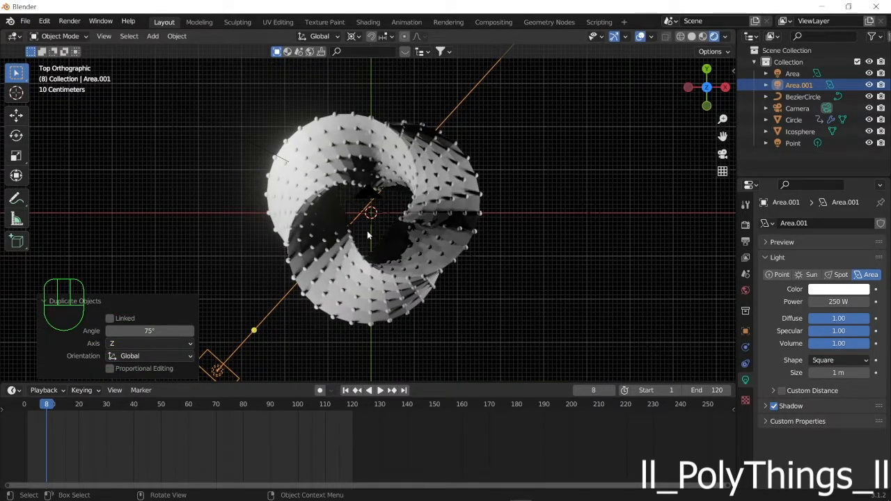
scroll(366, 230, down, 2)
scroll(367, 230, up, 2)
key(KP_0)
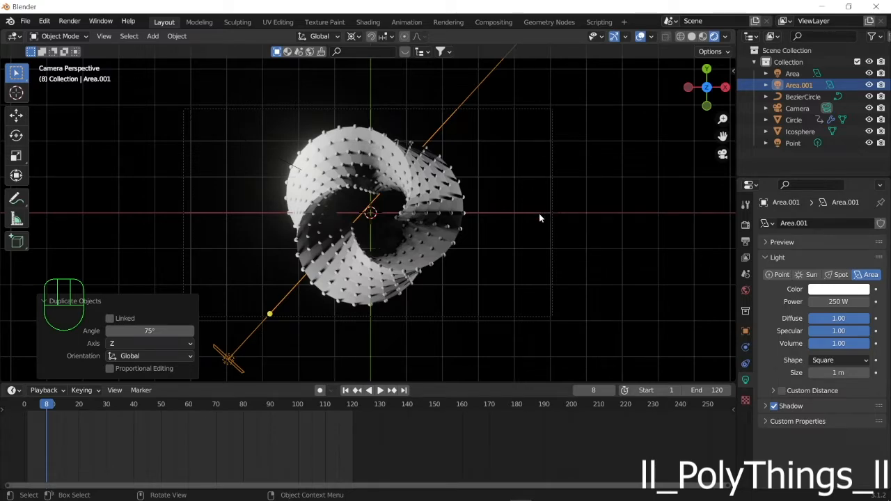
click(225, 128)
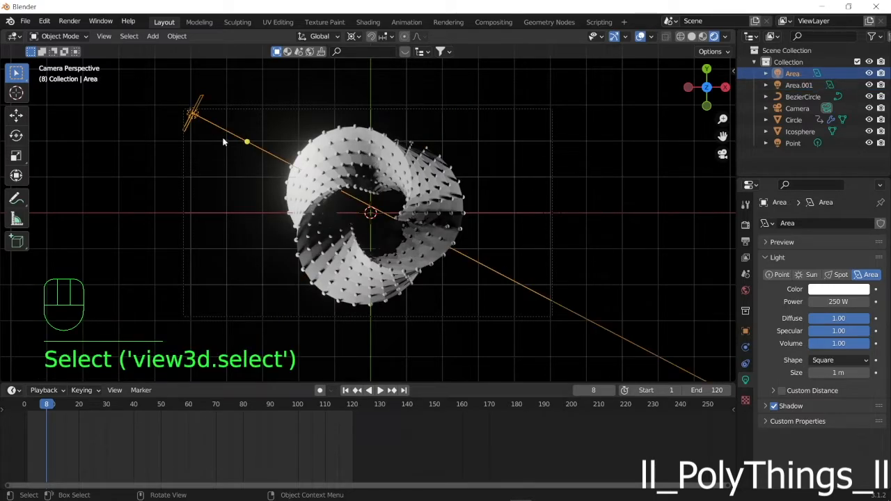
click(842, 295)
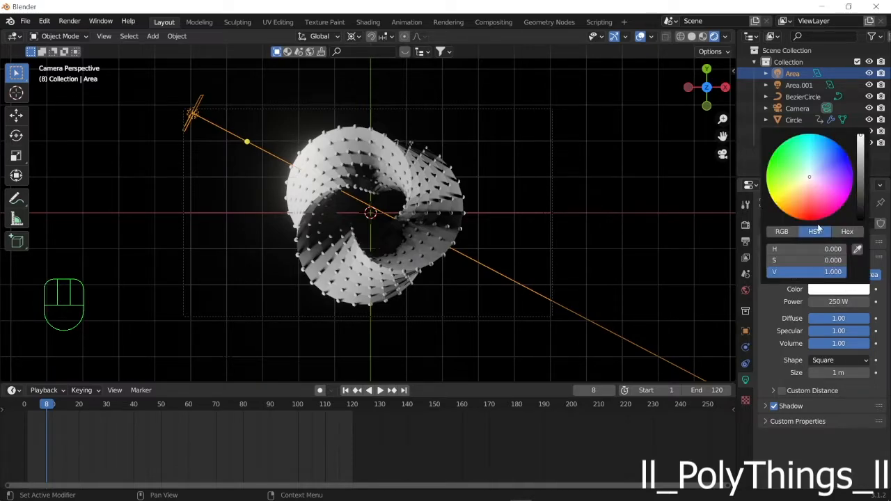
click(808, 178)
drag(807, 178, 787, 199)
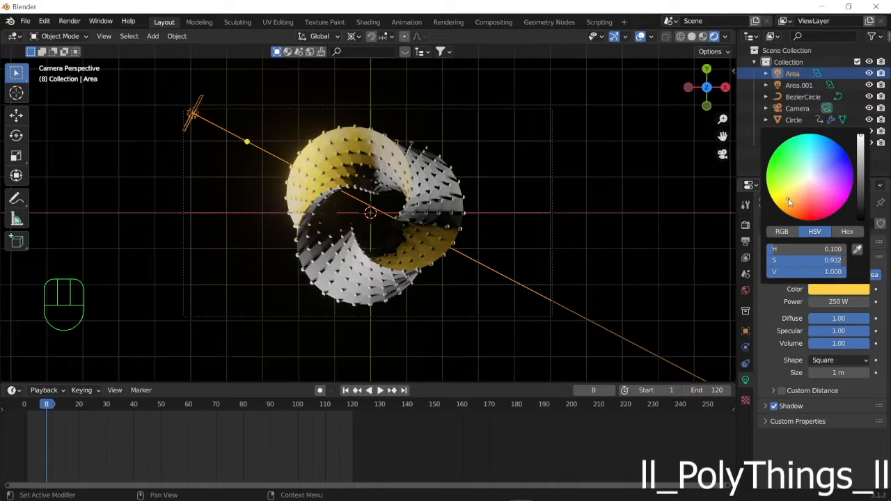
Set the duplicated area light's color to blue with hue about 0.65 and saturation about 0.88
click(245, 291)
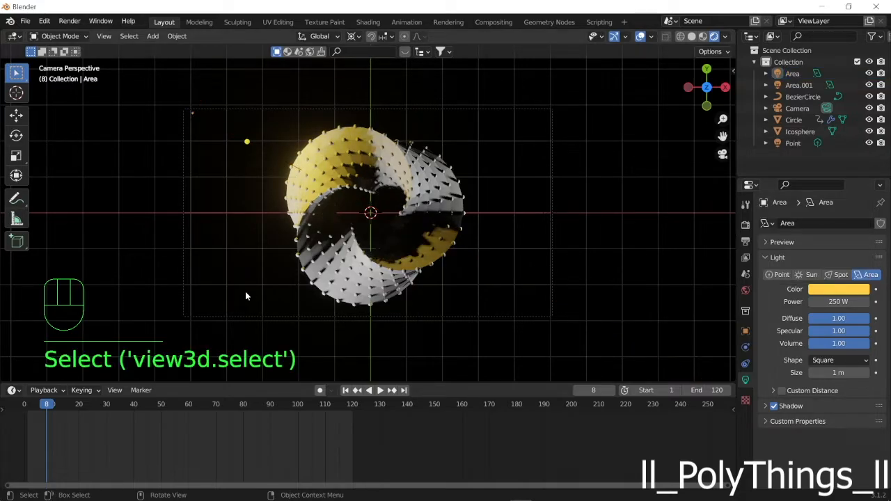
click(249, 313)
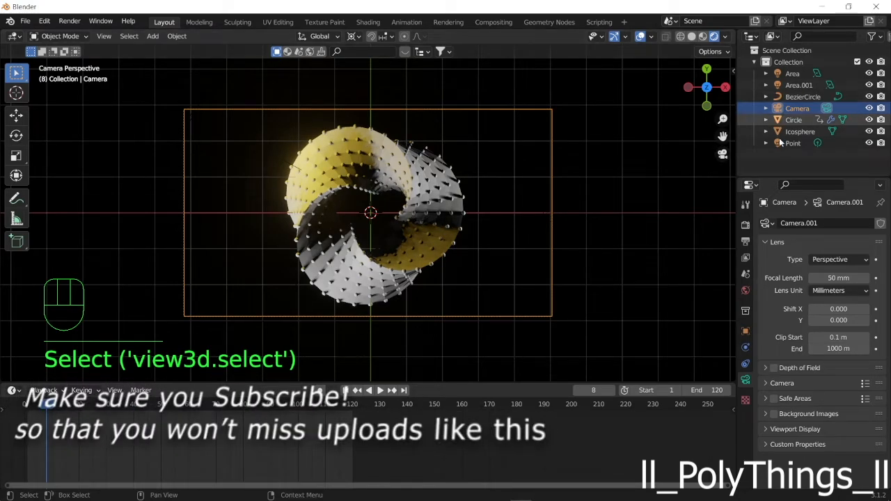
click(797, 85)
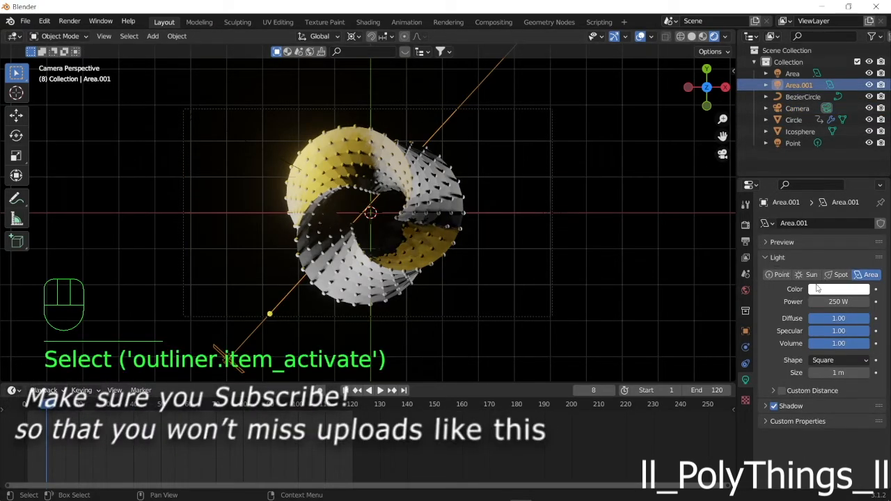
click(823, 290)
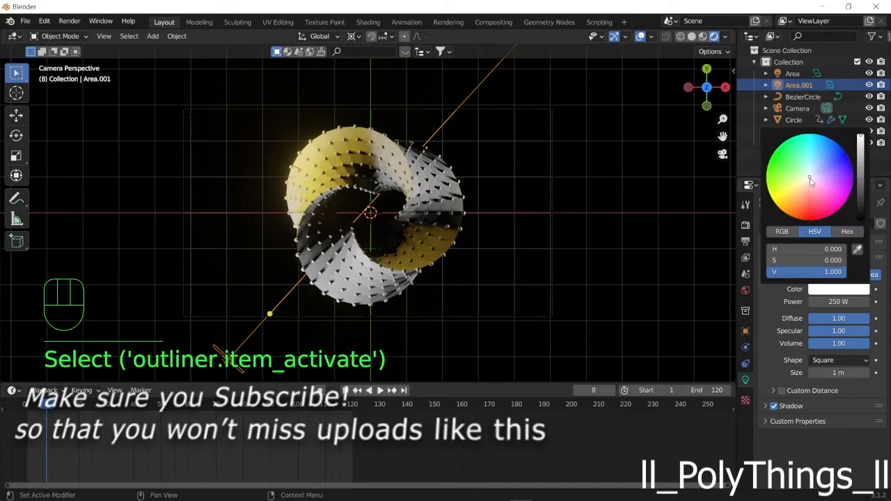
mouse_move(810, 176)
mouse_down()
mouse_move(831, 151)
mouse_move(828, 156)
mouse_up()
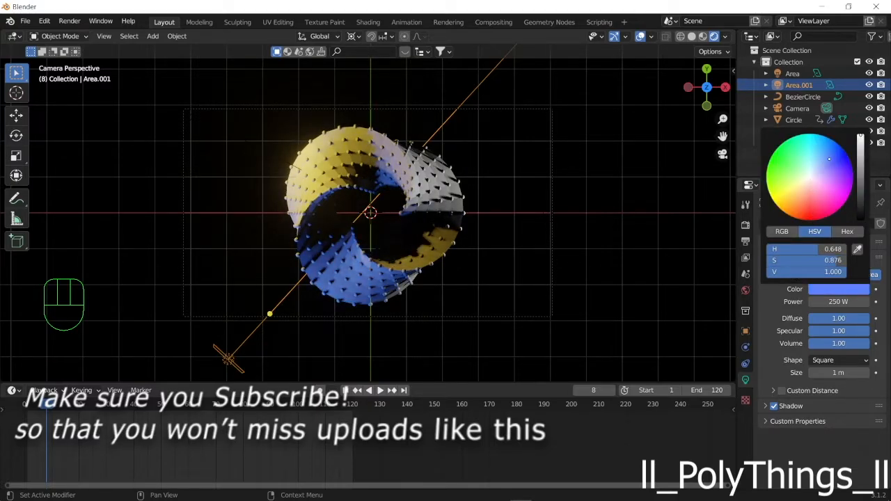
Set the point light's color to a light pink
click(550, 212)
click(821, 289)
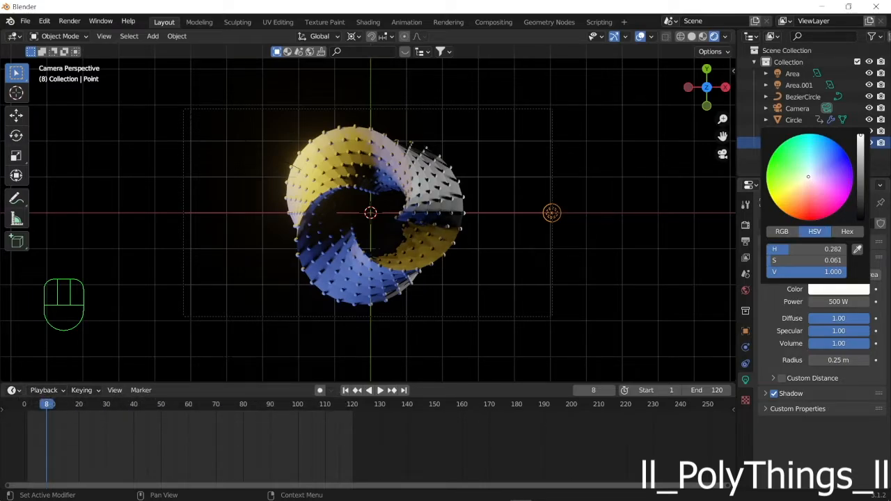
drag(809, 177, 820, 190)
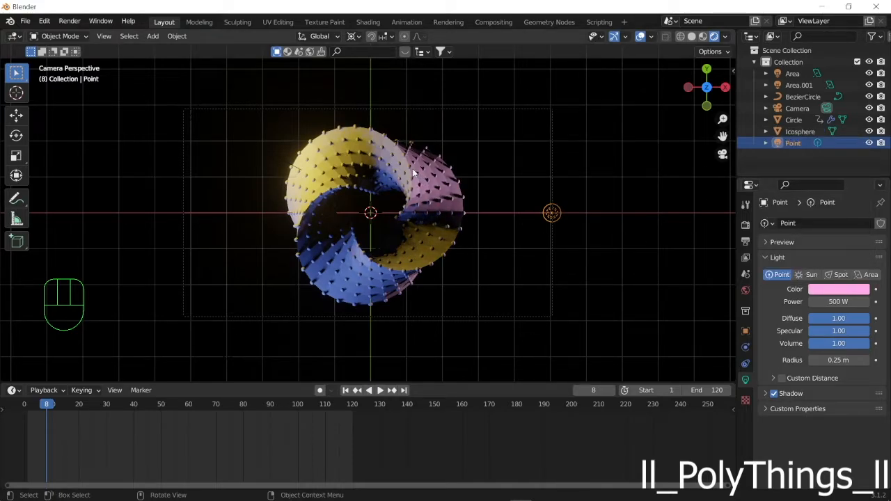
Give the twisted ring a new material and set its metallic value to 7
click(388, 247)
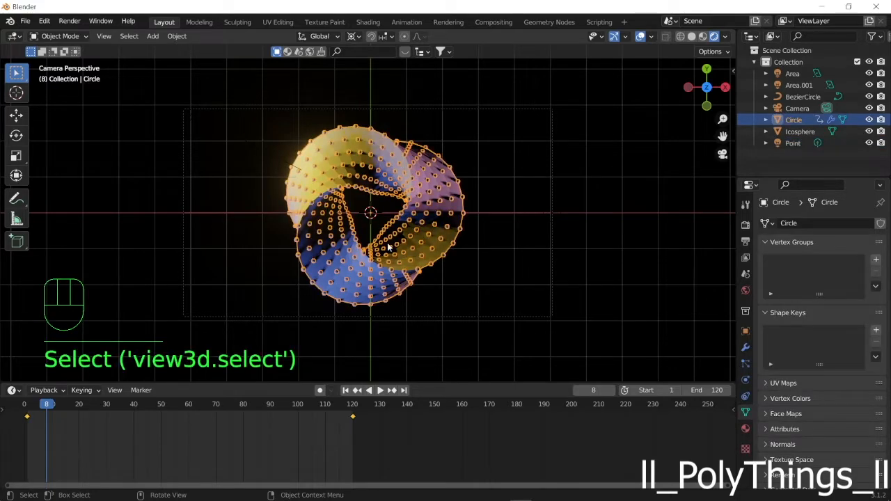
click(745, 429)
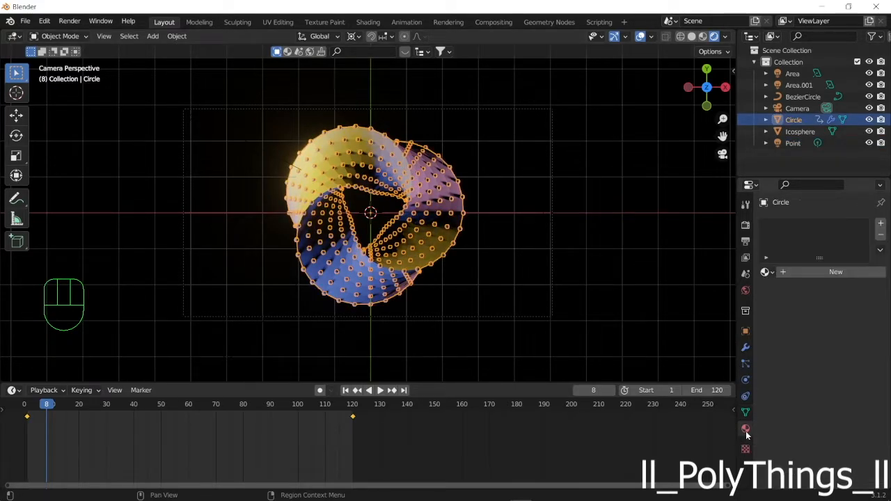
click(796, 274)
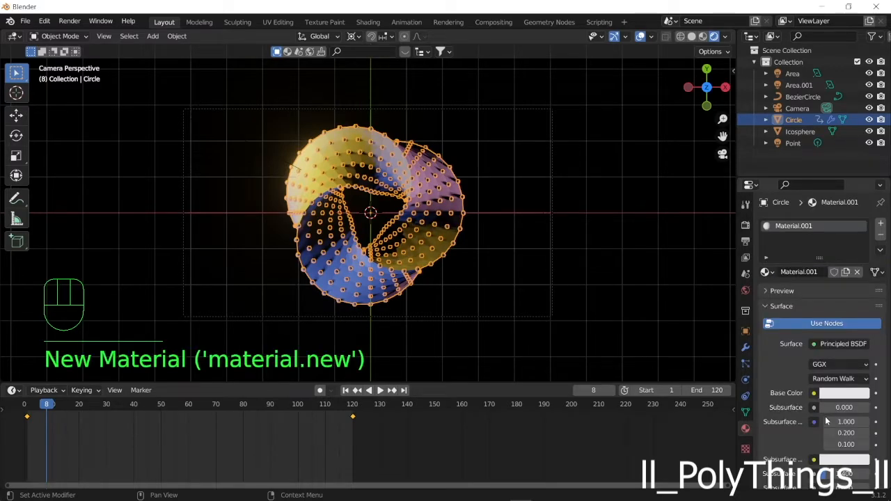
scroll(826, 420, down, 2)
click(838, 465)
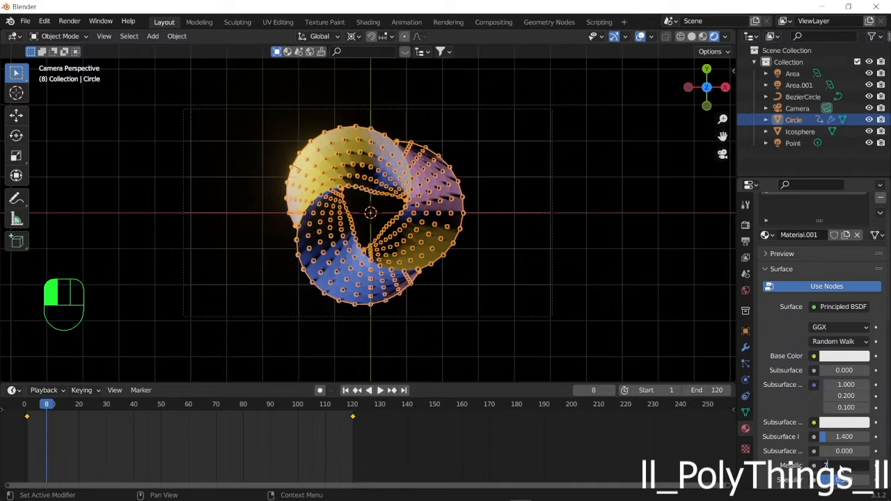
text(7)
key(Return)
Lower the roughness of the ring's material for sharper reflections
scroll(850, 459, down, 2)
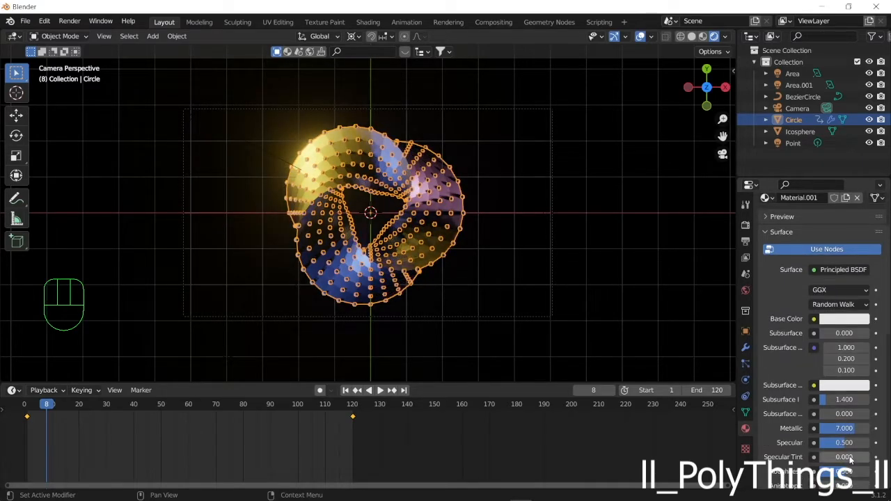
click(843, 471)
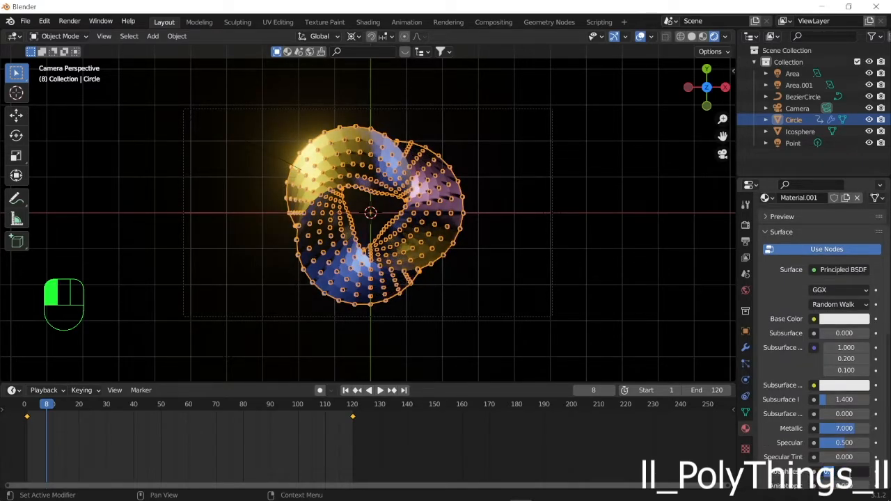
text(0)
key(Return)
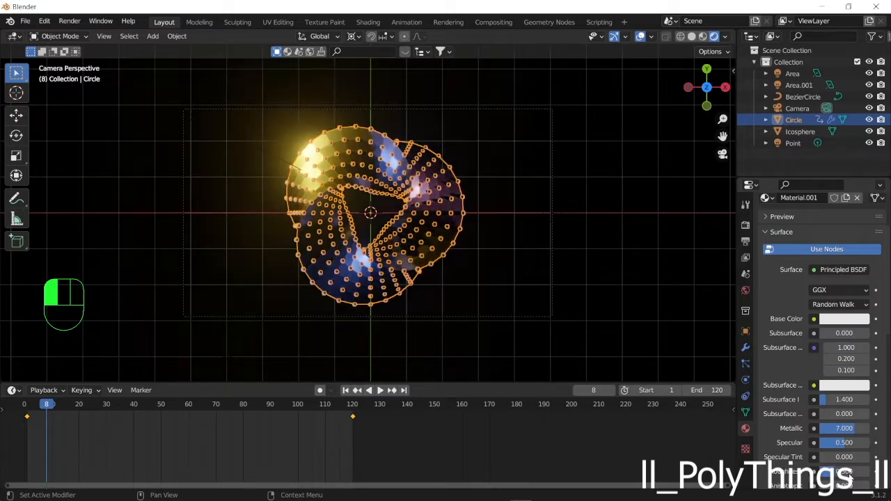
scroll(467, 276, down, 2)
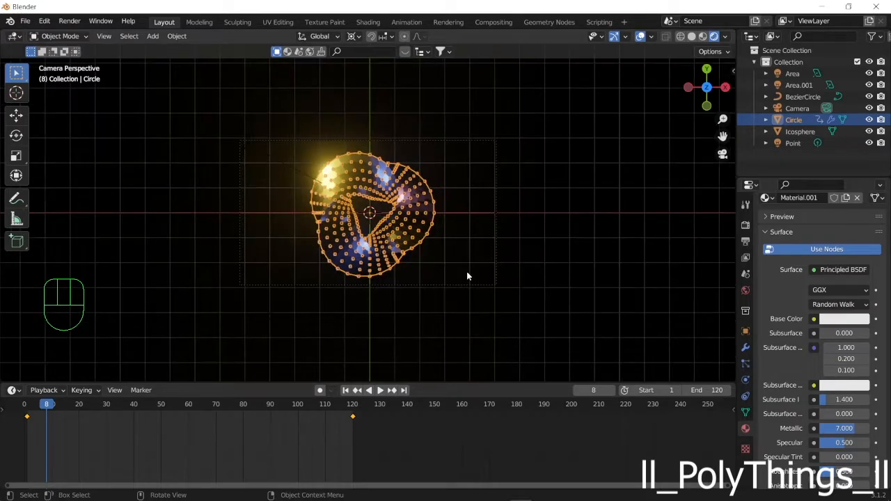
scroll(265, 263, down, 1)
Give the ico sphere a new material with a metallic value of 7
click(798, 131)
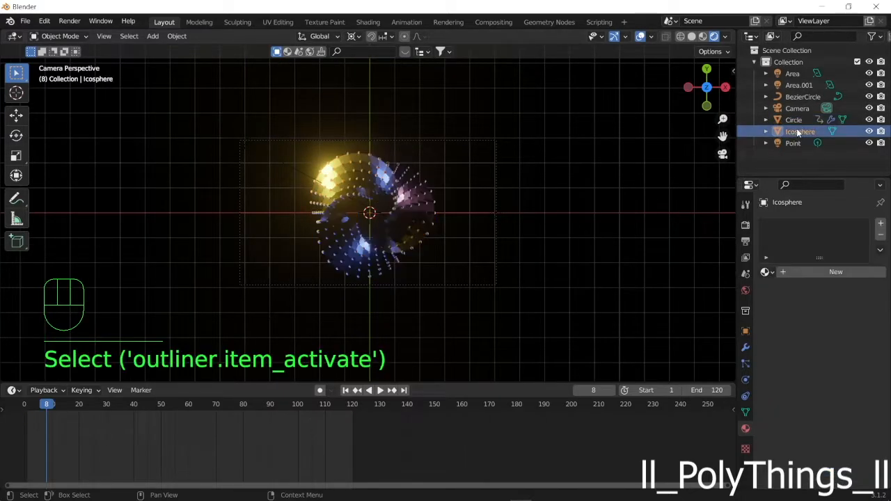
click(799, 271)
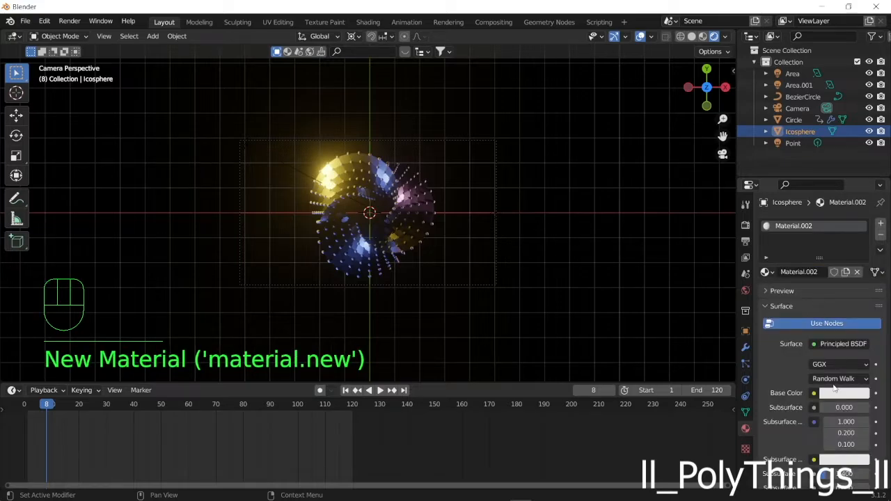
scroll(835, 428, down, 1)
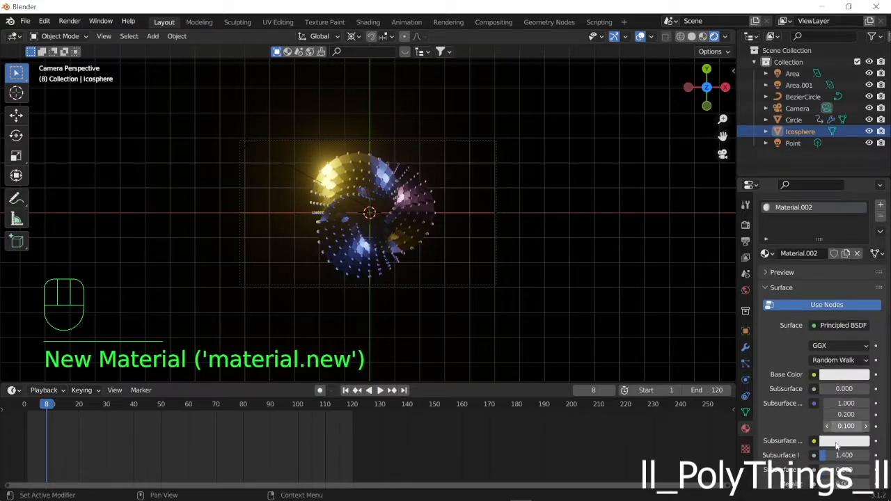
scroll(835, 446, down, 1)
double_click(835, 465)
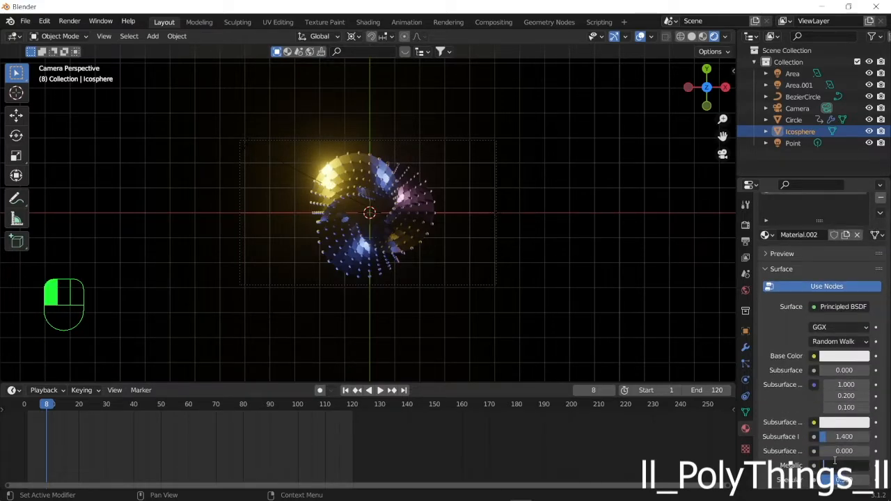
key(Return)
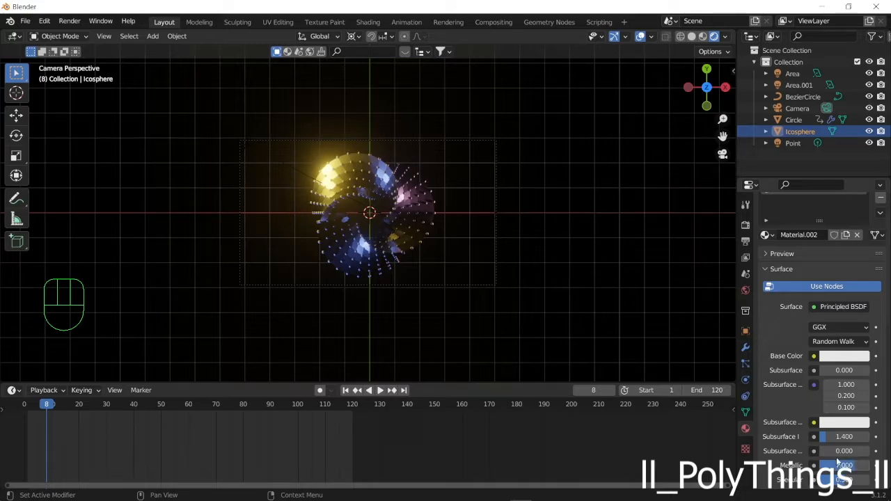
Set the roughness of the ico sphere's material to 0.3
scroll(835, 457, down, 3)
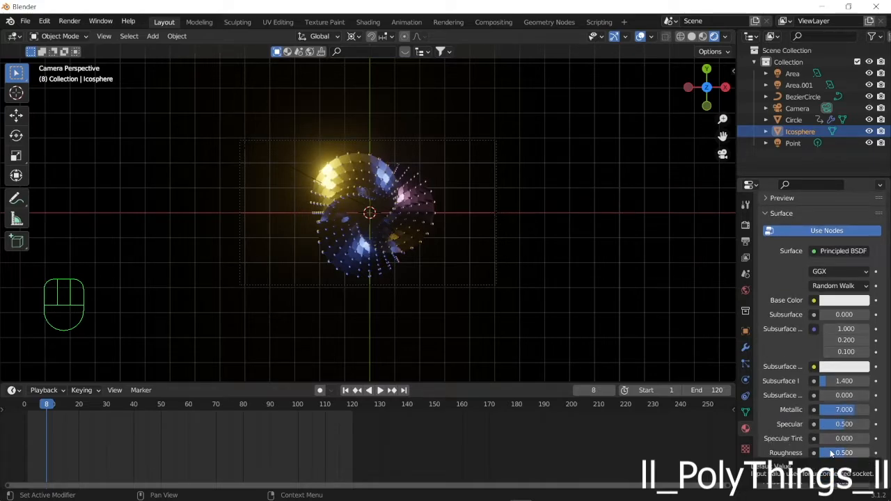
click(846, 453)
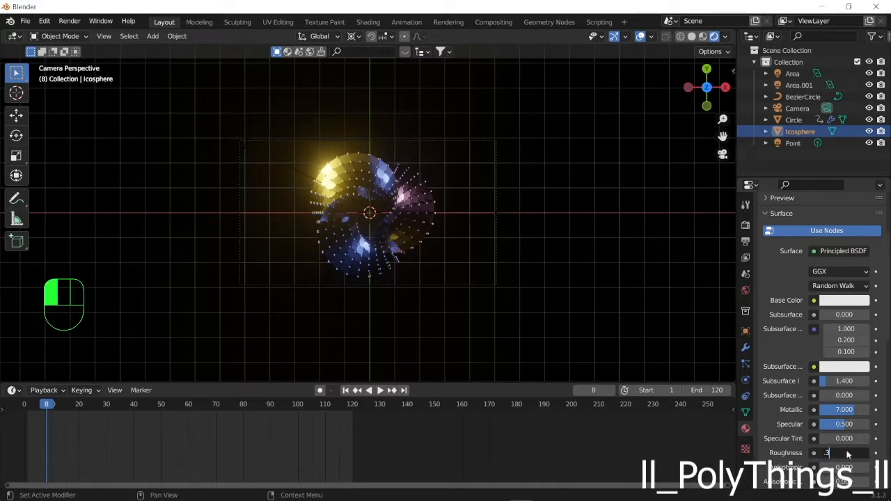
text(.3)
key(Return)
Inspect the metallic ring and spheres up close and play back part of the rotation animation
scroll(429, 227, up, 2)
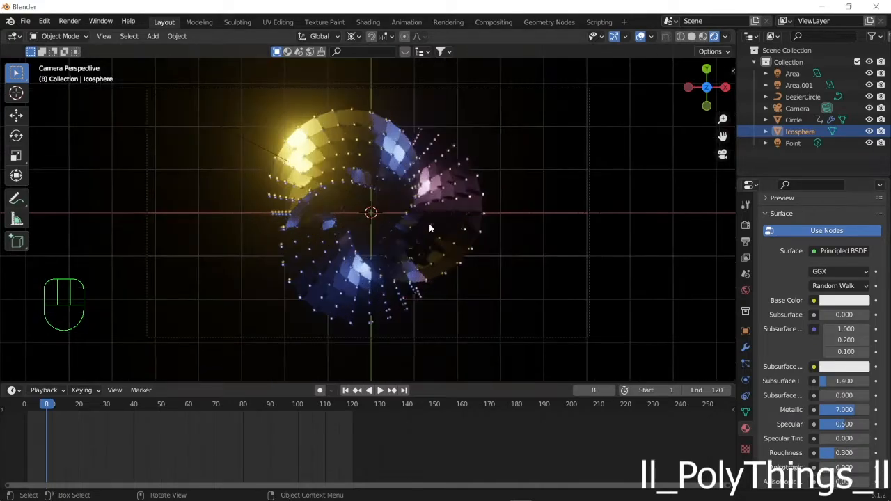
scroll(430, 227, up, 2)
scroll(429, 227, up, 3)
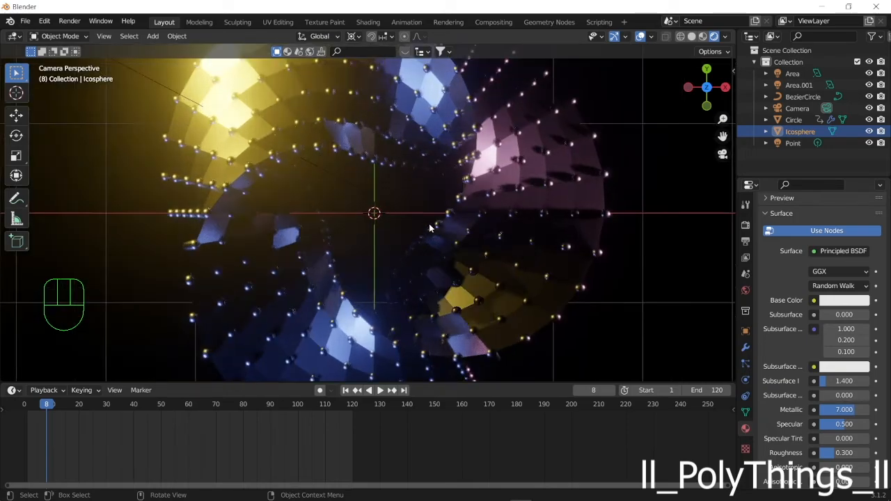
scroll(429, 228, down, 3)
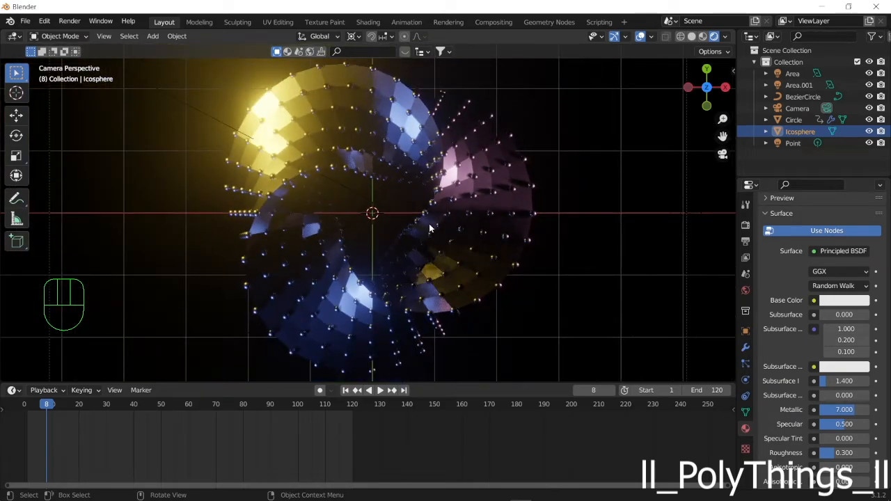
key(space)
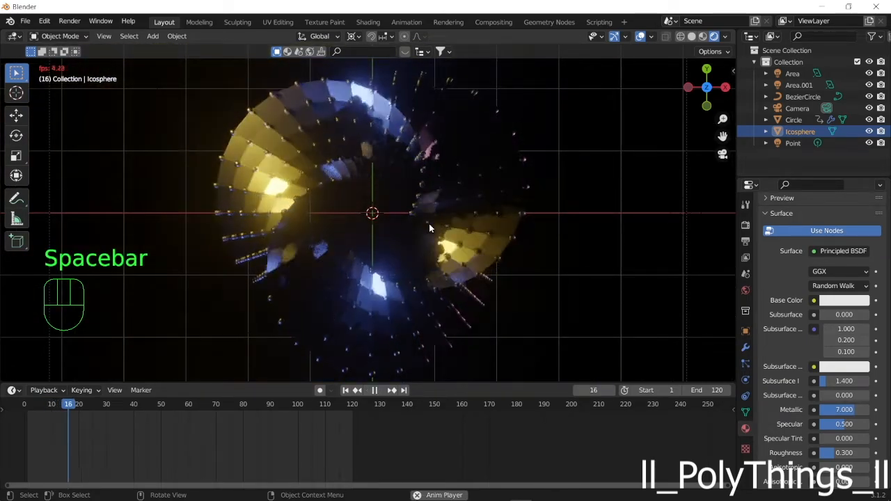
key(space)
key(KP_0)
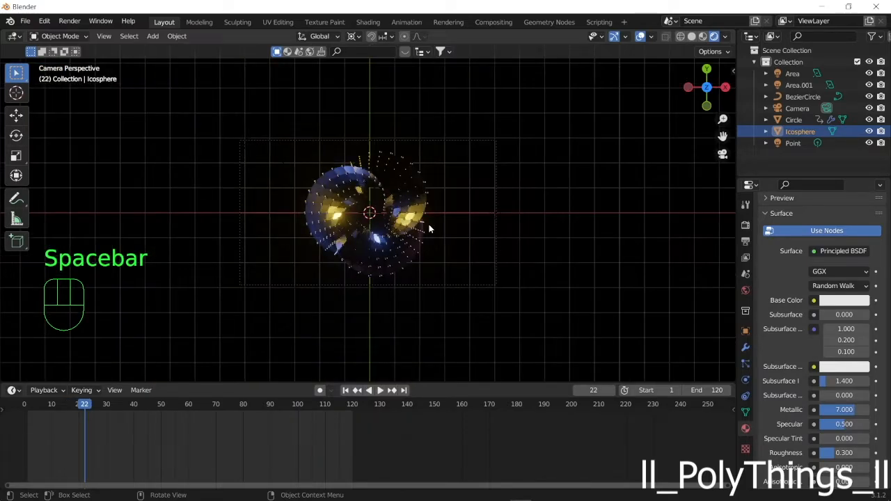
Add a mesh plane and scale it up about 8 times so it extends beyond the camera frame
key(shift+a)
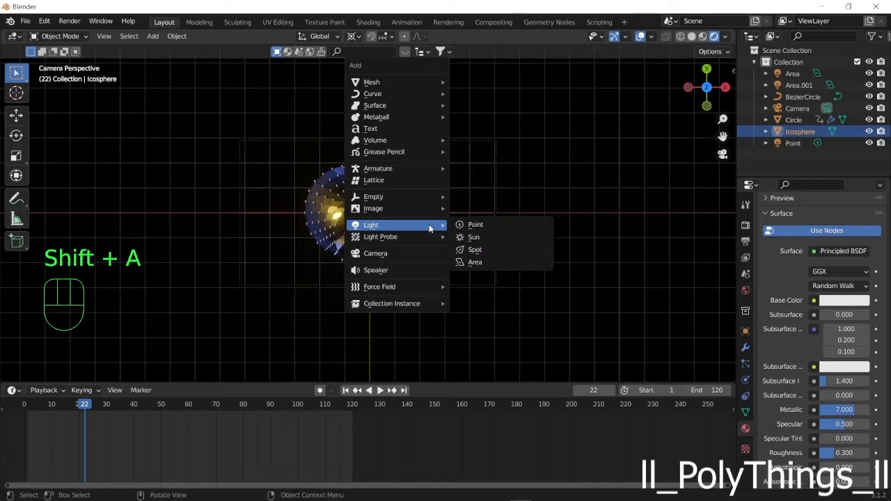
mouse_move(390, 86)
click(462, 82)
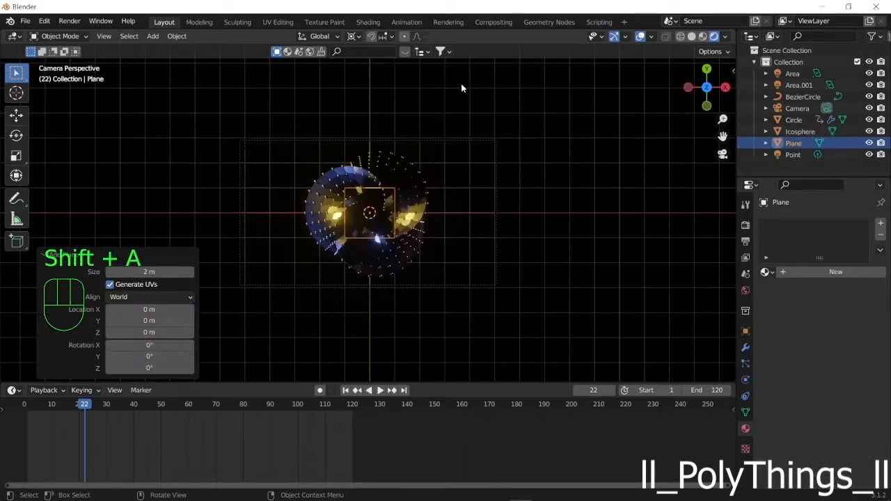
key(s)
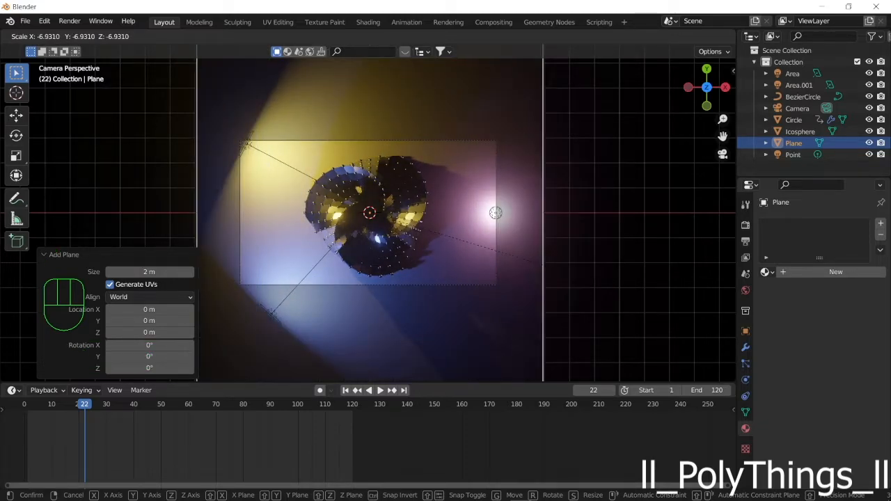
click(573, 153)
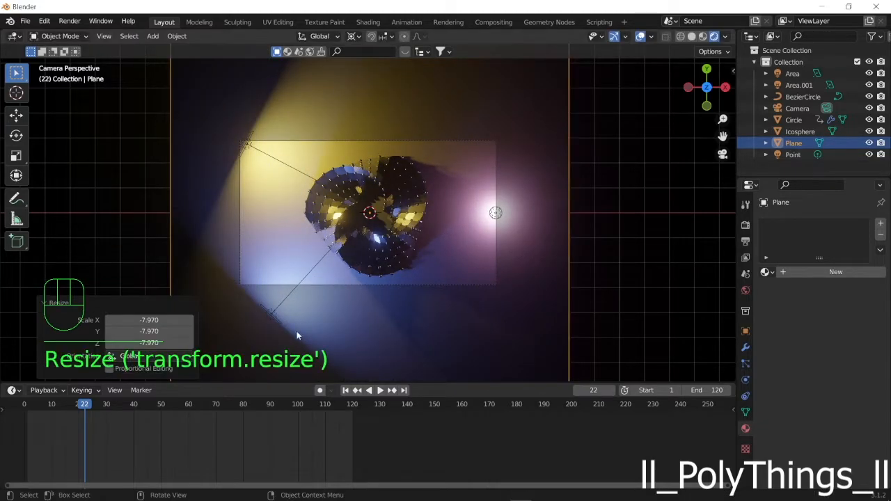
In front view, move the plane about 1.46 m down along Z below the ring, and return to the camera view
click(706, 107)
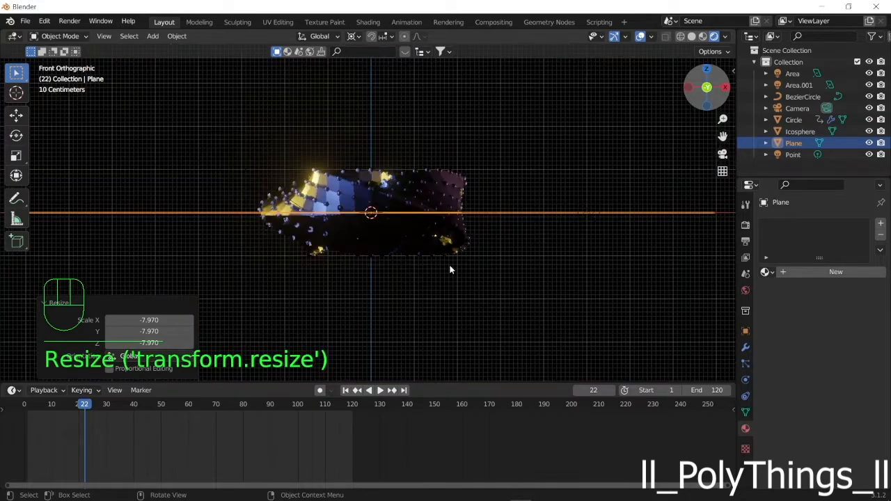
key(g)
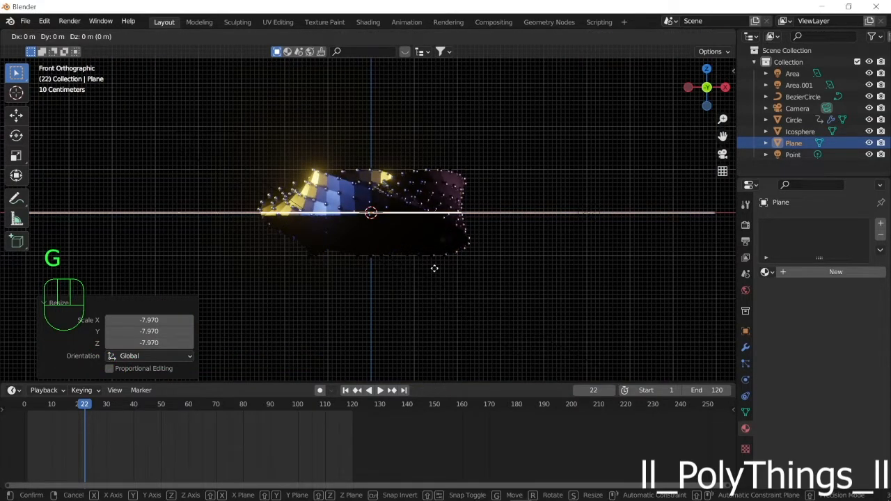
key(z)
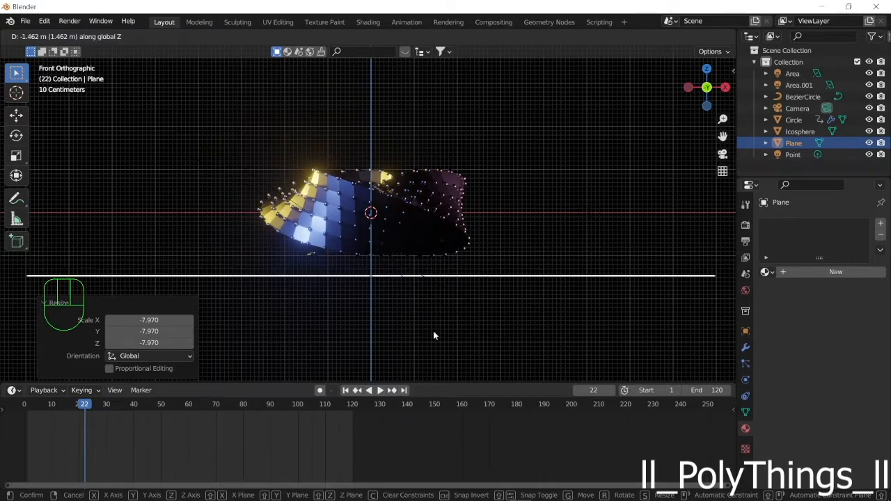
click(433, 330)
key(KP_0)
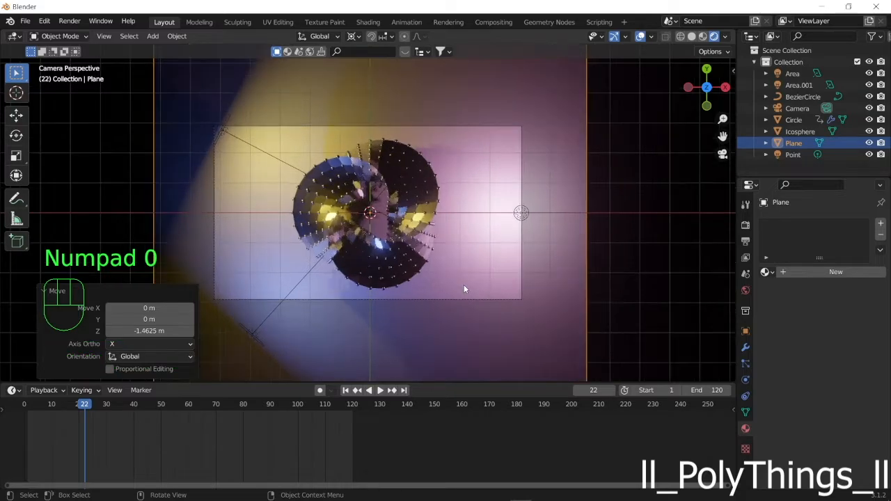
scroll(463, 284, down, 1)
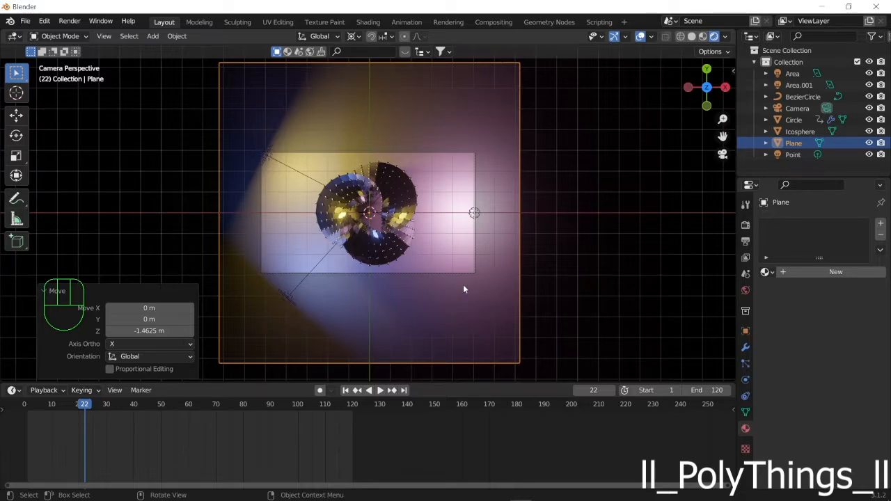
scroll(467, 278, down, 1)
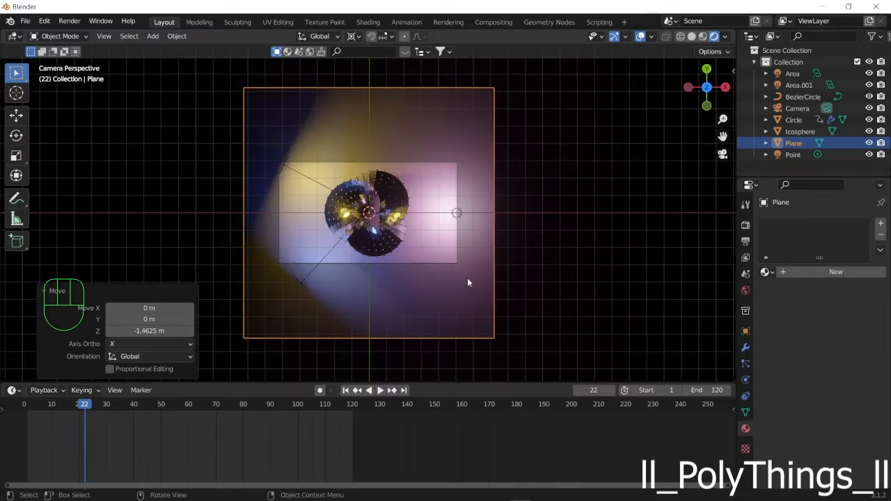
scroll(467, 278, up, 2)
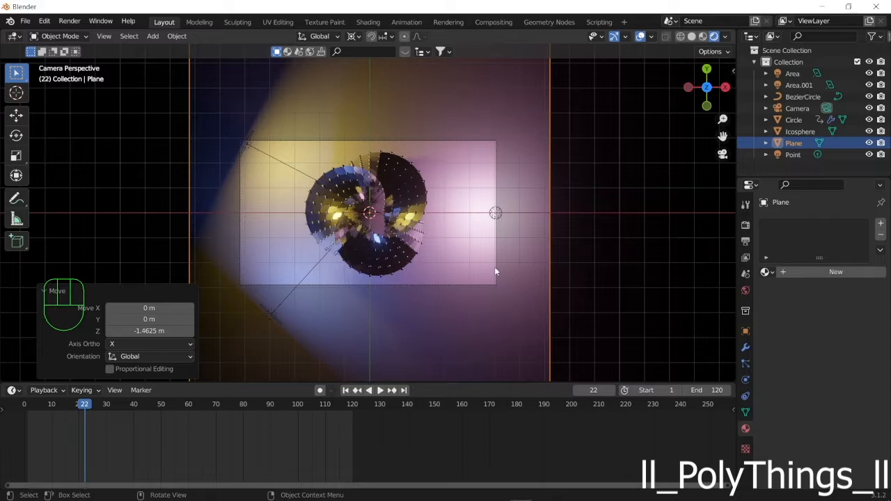
scroll(495, 271, down, 2)
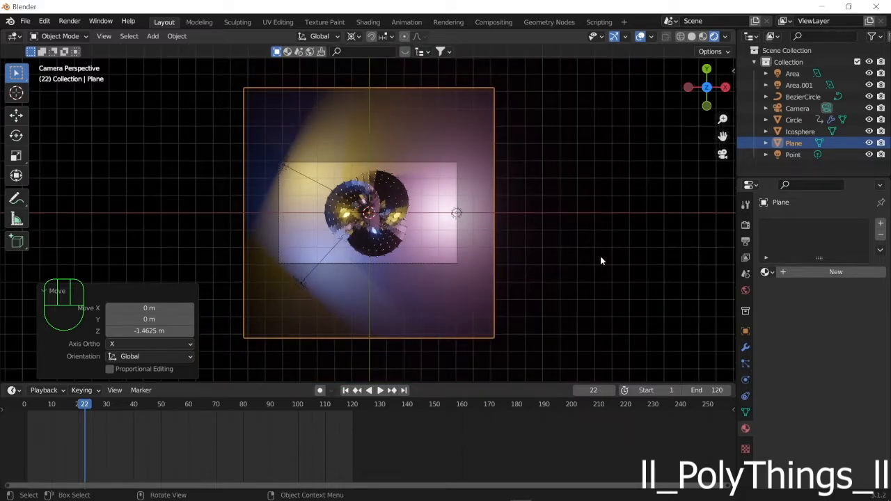
scroll(601, 260, up, 1)
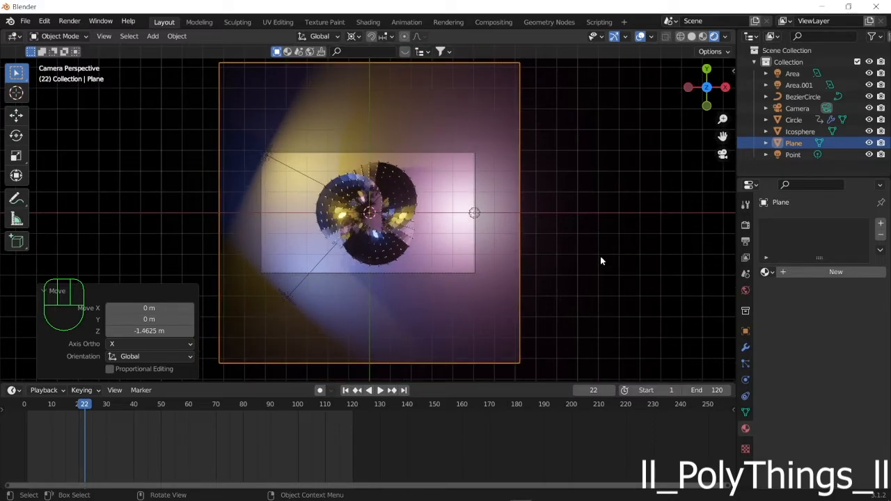
Set the render output path to the Desktop folder with the file name gg
click(745, 241)
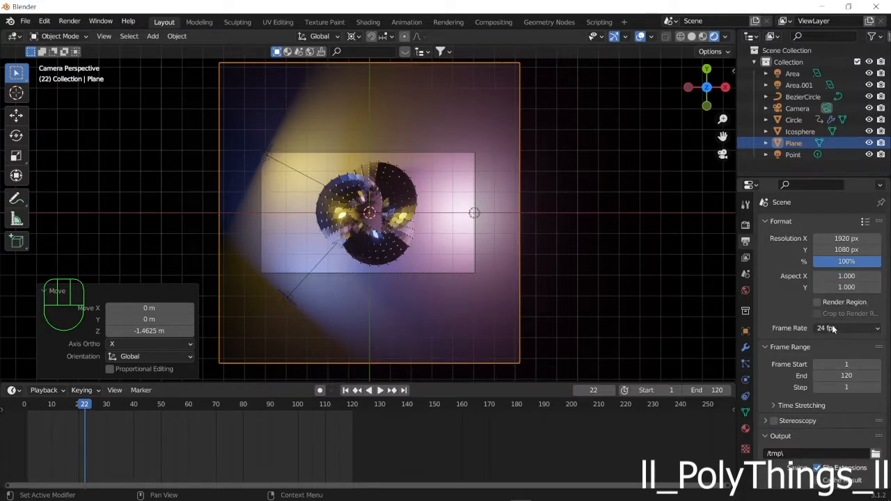
scroll(802, 329, down, 2)
click(875, 398)
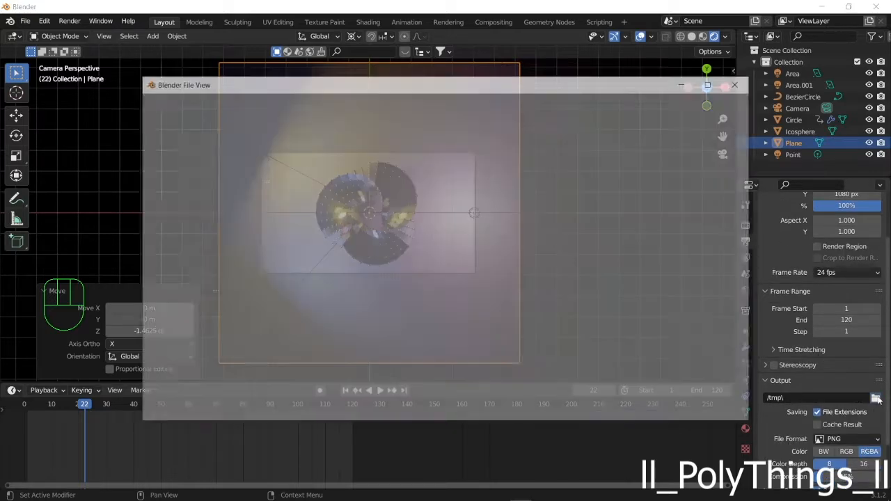
click(179, 213)
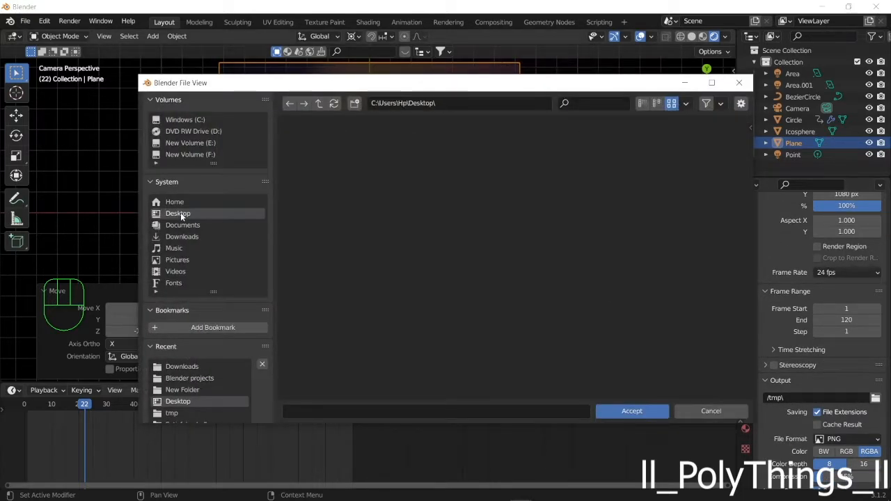
click(374, 411)
text(gg)
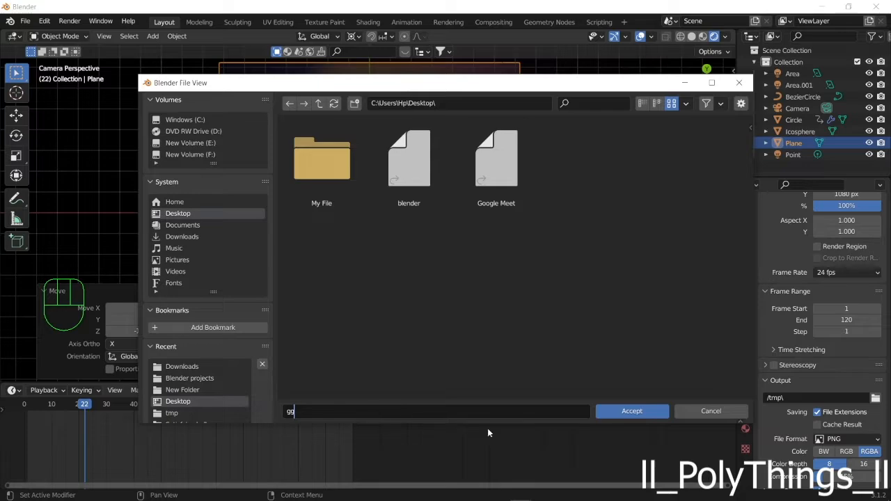
click(636, 412)
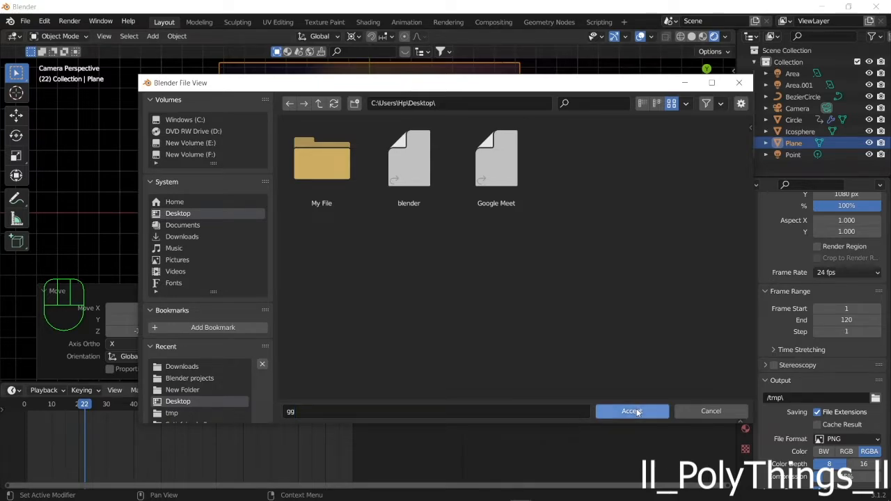
click(631, 412)
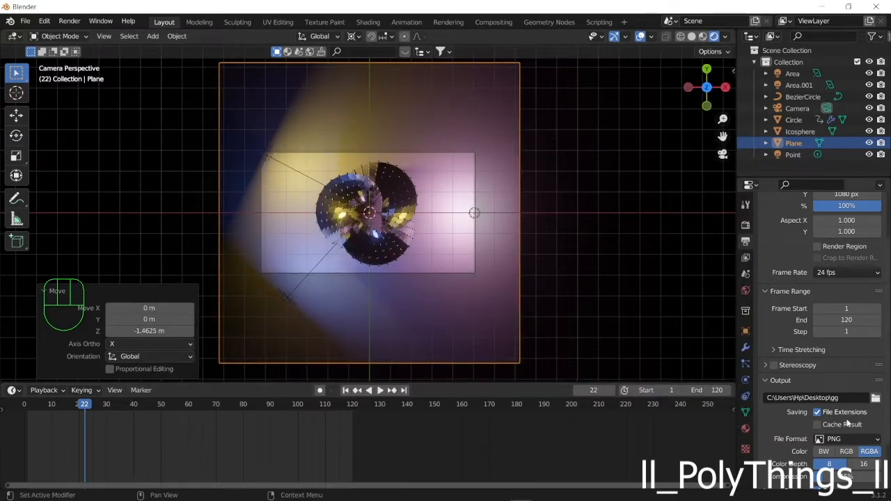
Set the output file format to FFmpeg Video and its encoding container to MPEG-4
scroll(848, 423, down, 2)
click(824, 402)
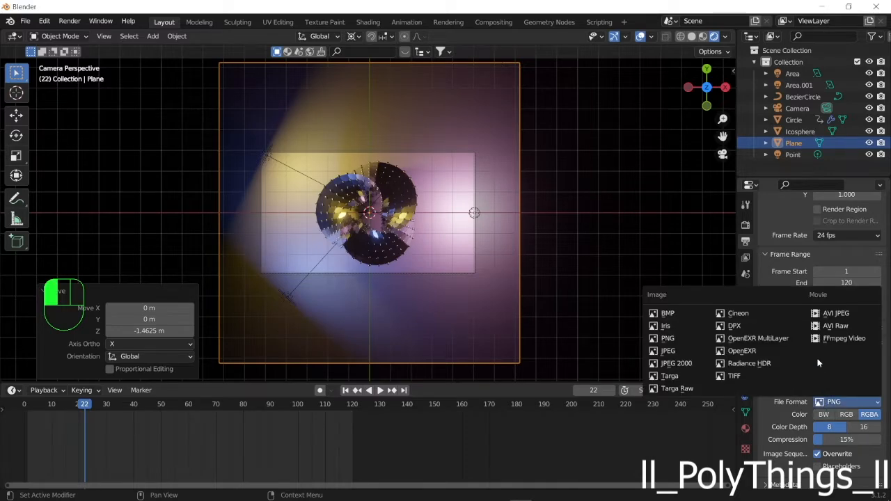
click(824, 339)
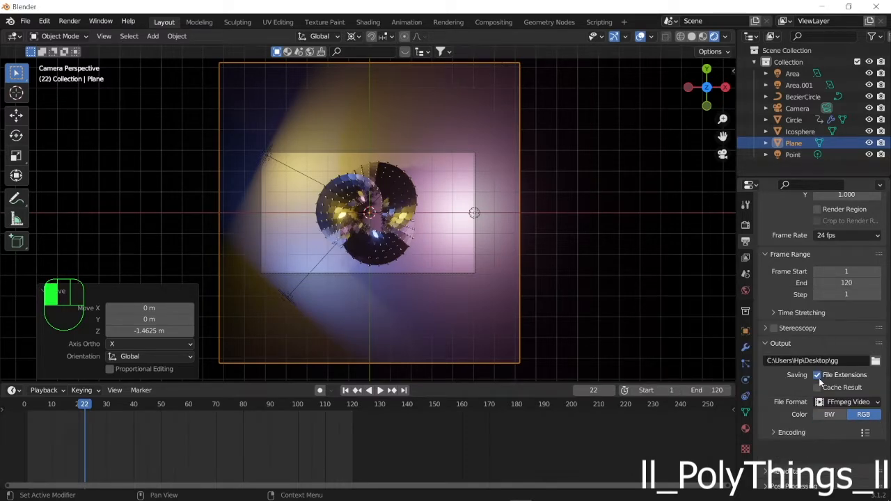
click(791, 450)
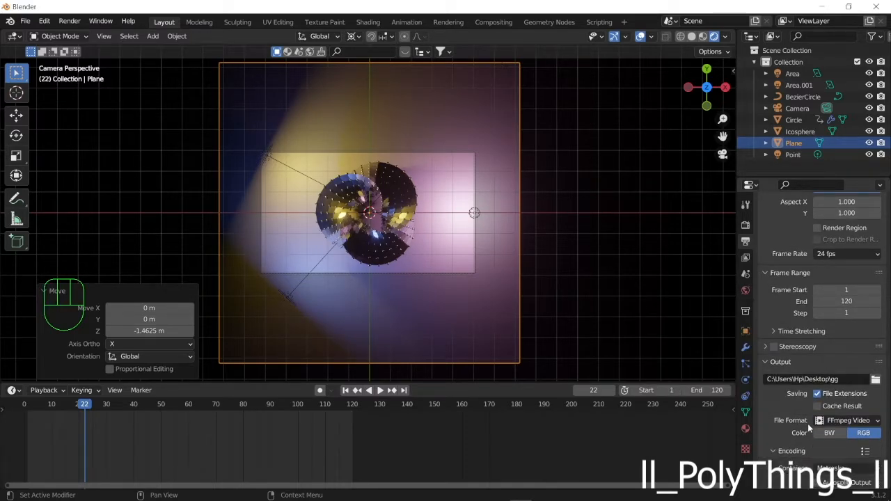
scroll(822, 438, down, 1)
click(835, 450)
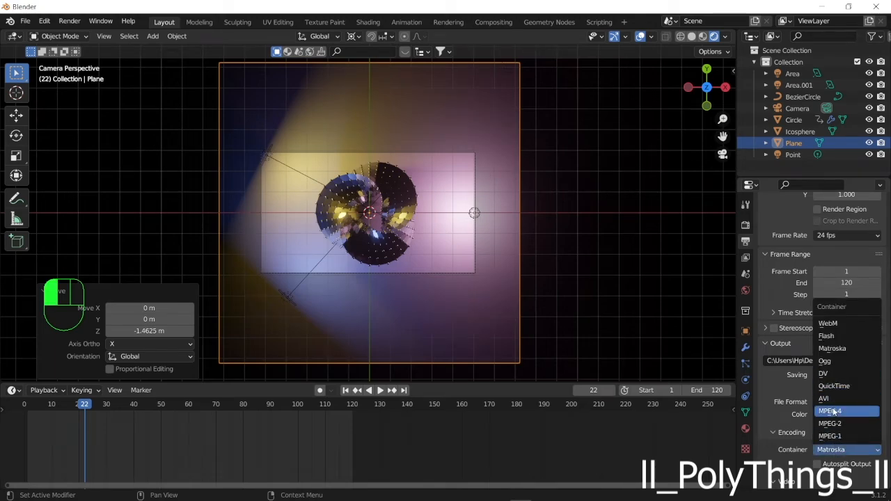
click(830, 411)
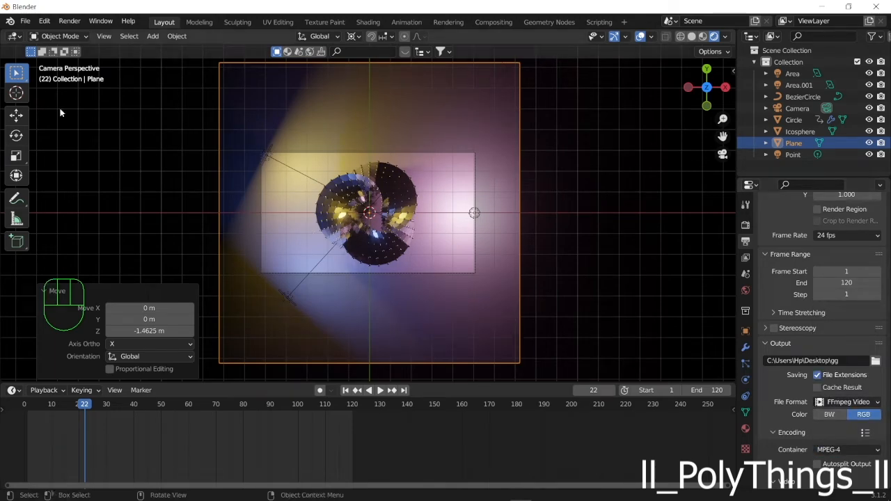
Start rendering the full animation
click(70, 21)
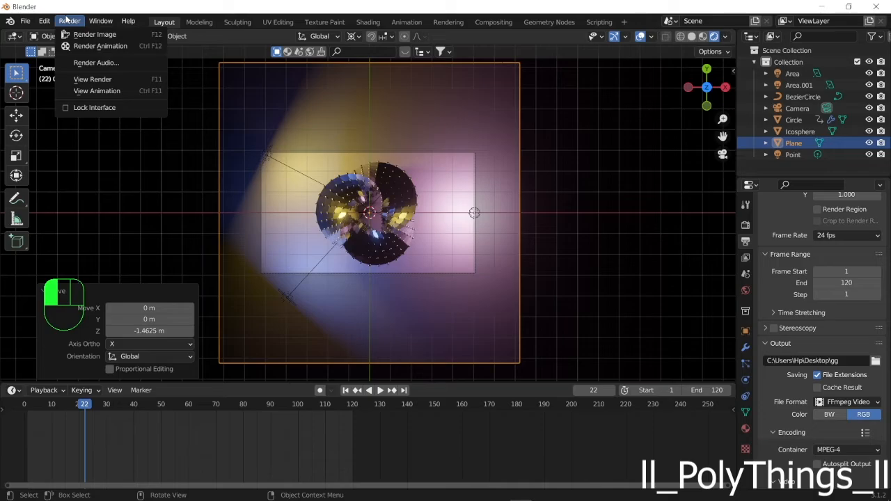
click(96, 45)
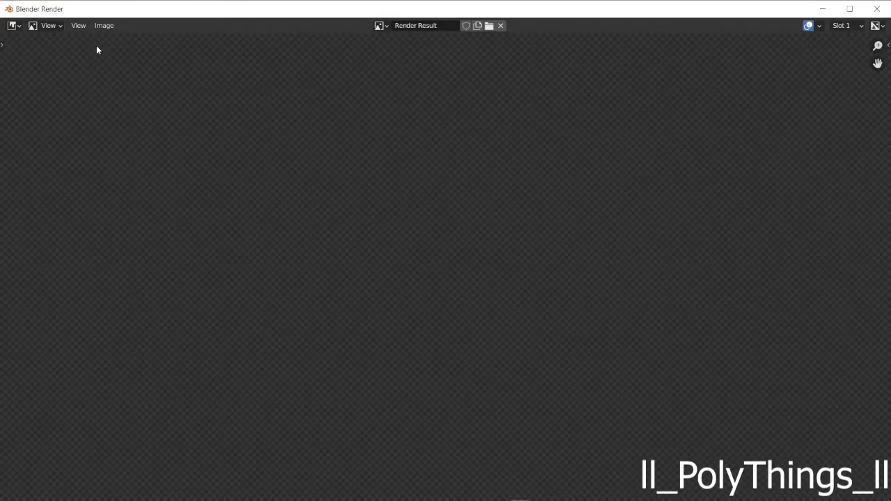